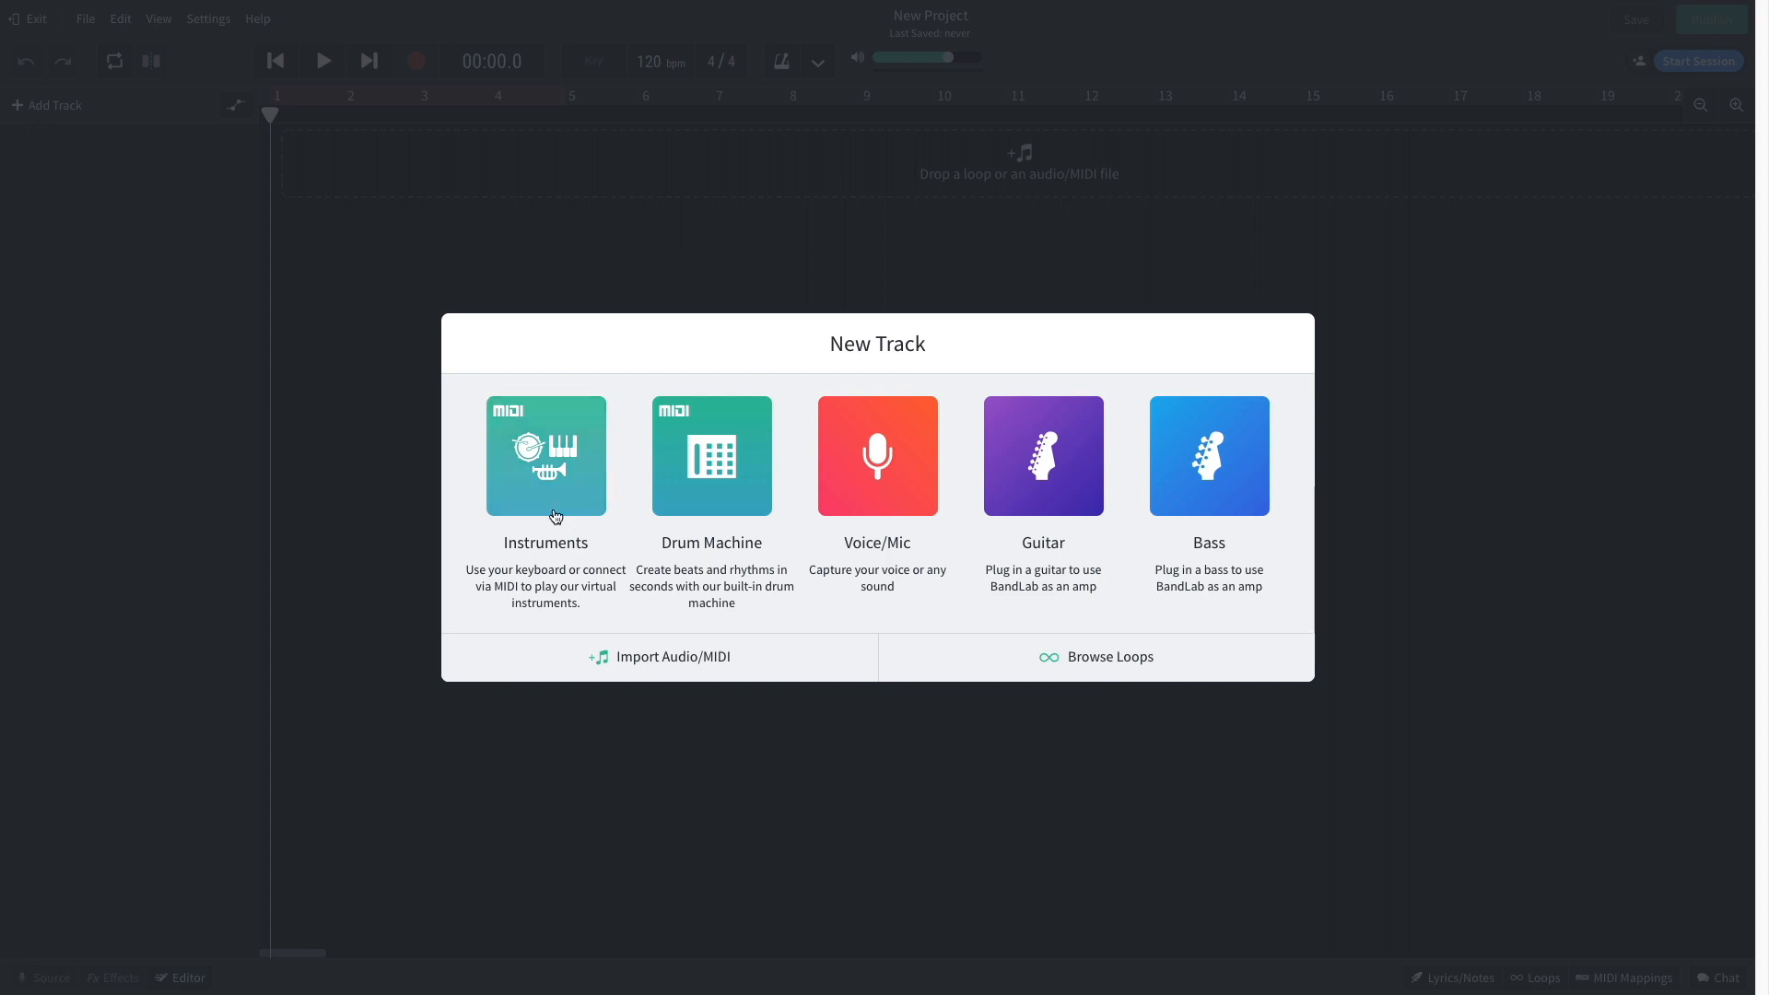
Add a virtual instrument track to the new project and set the tempo to 135 bpm.
left_click(536, 471)
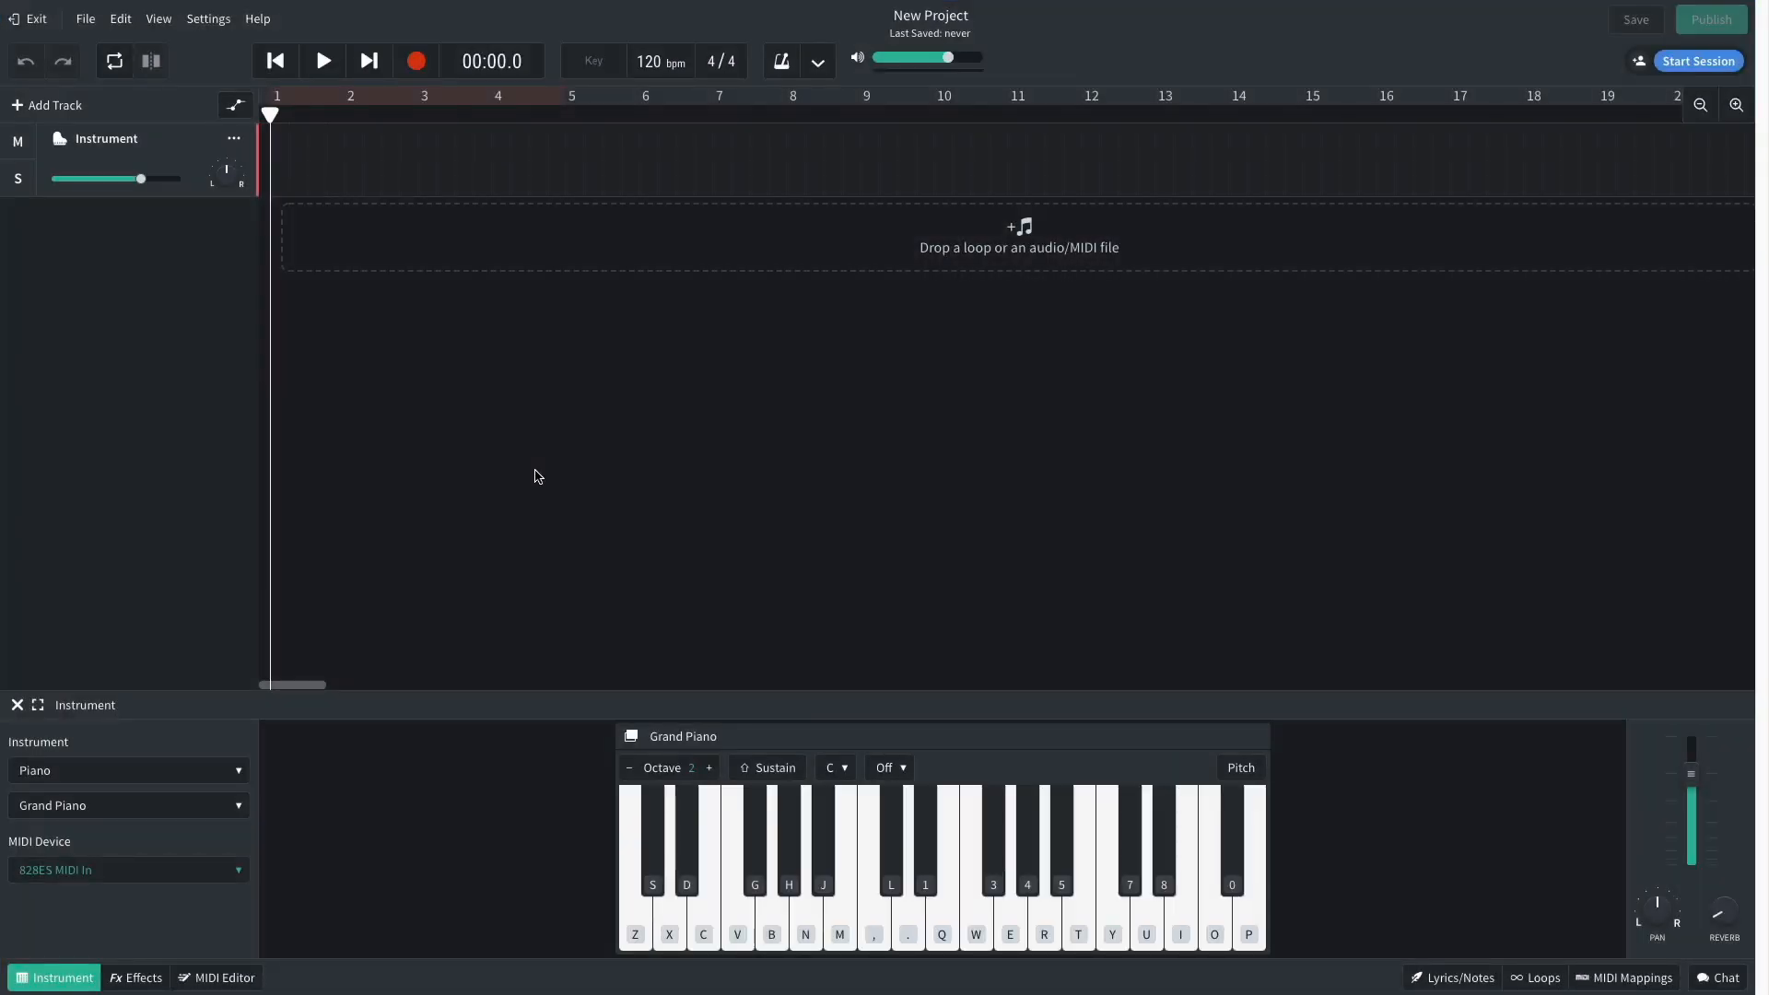
left_click_drag(637, 62, 663, 19)
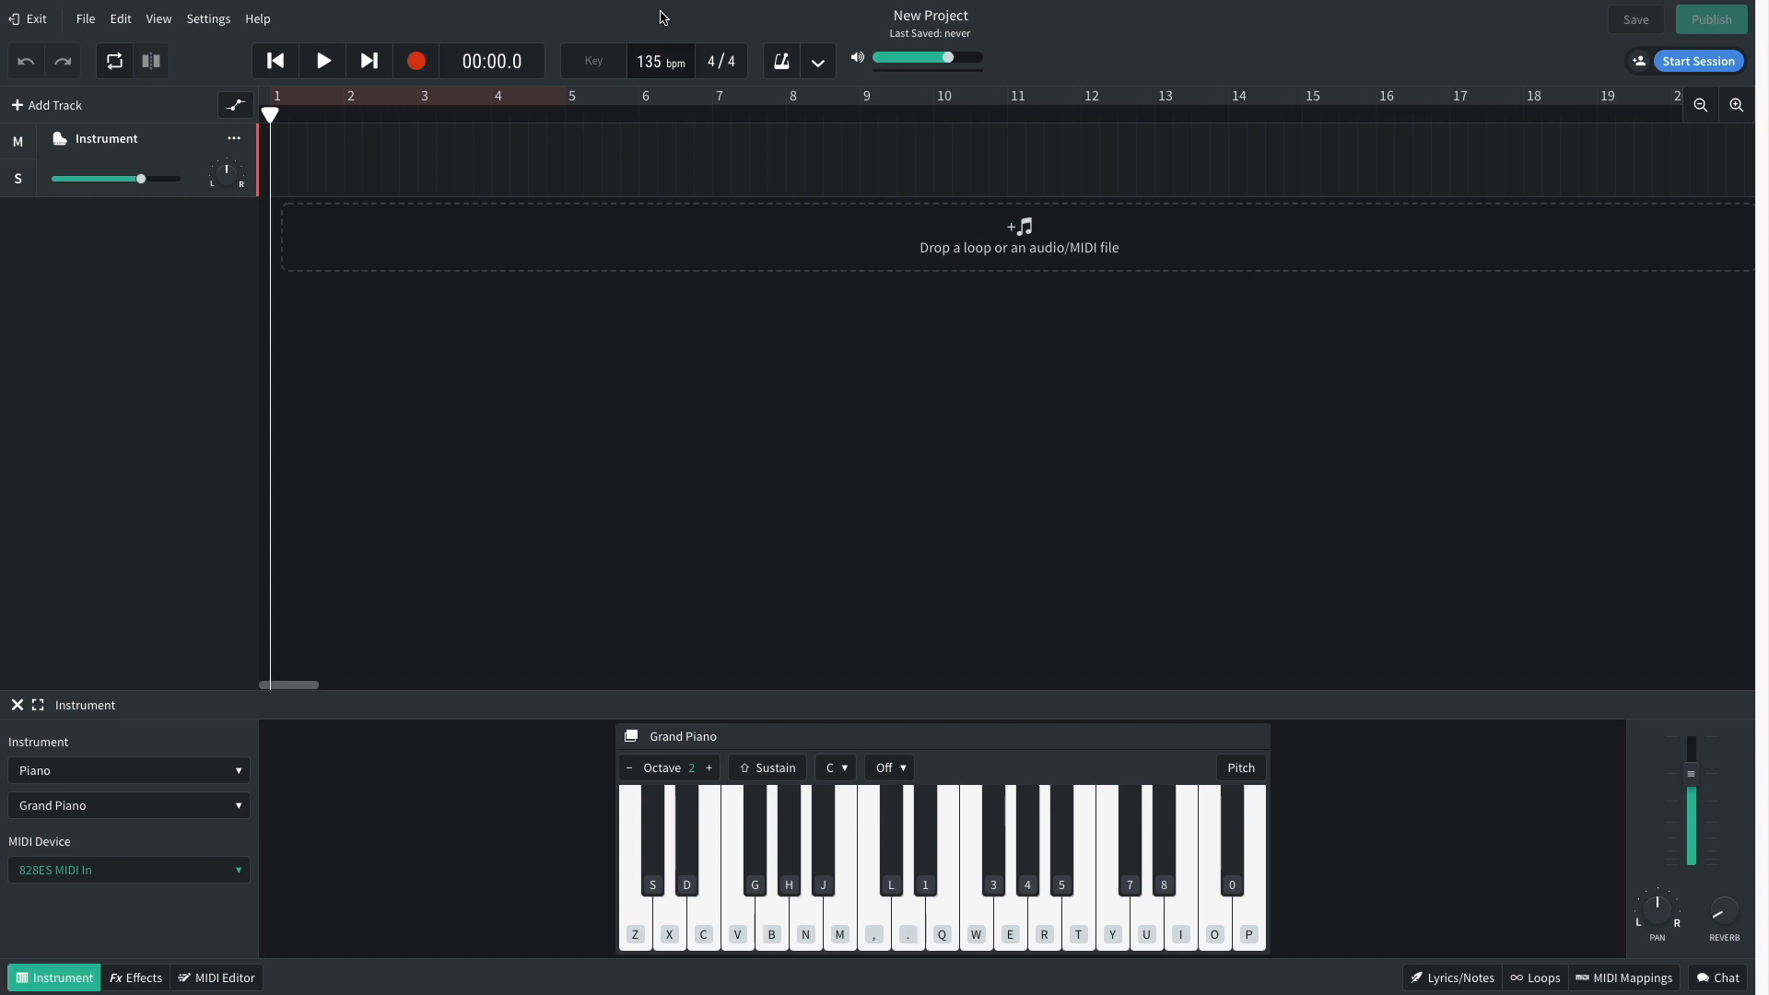
Create an empty region at bar 1 of the instrument track and open it in the MIDI editor.
right_click(318, 166)
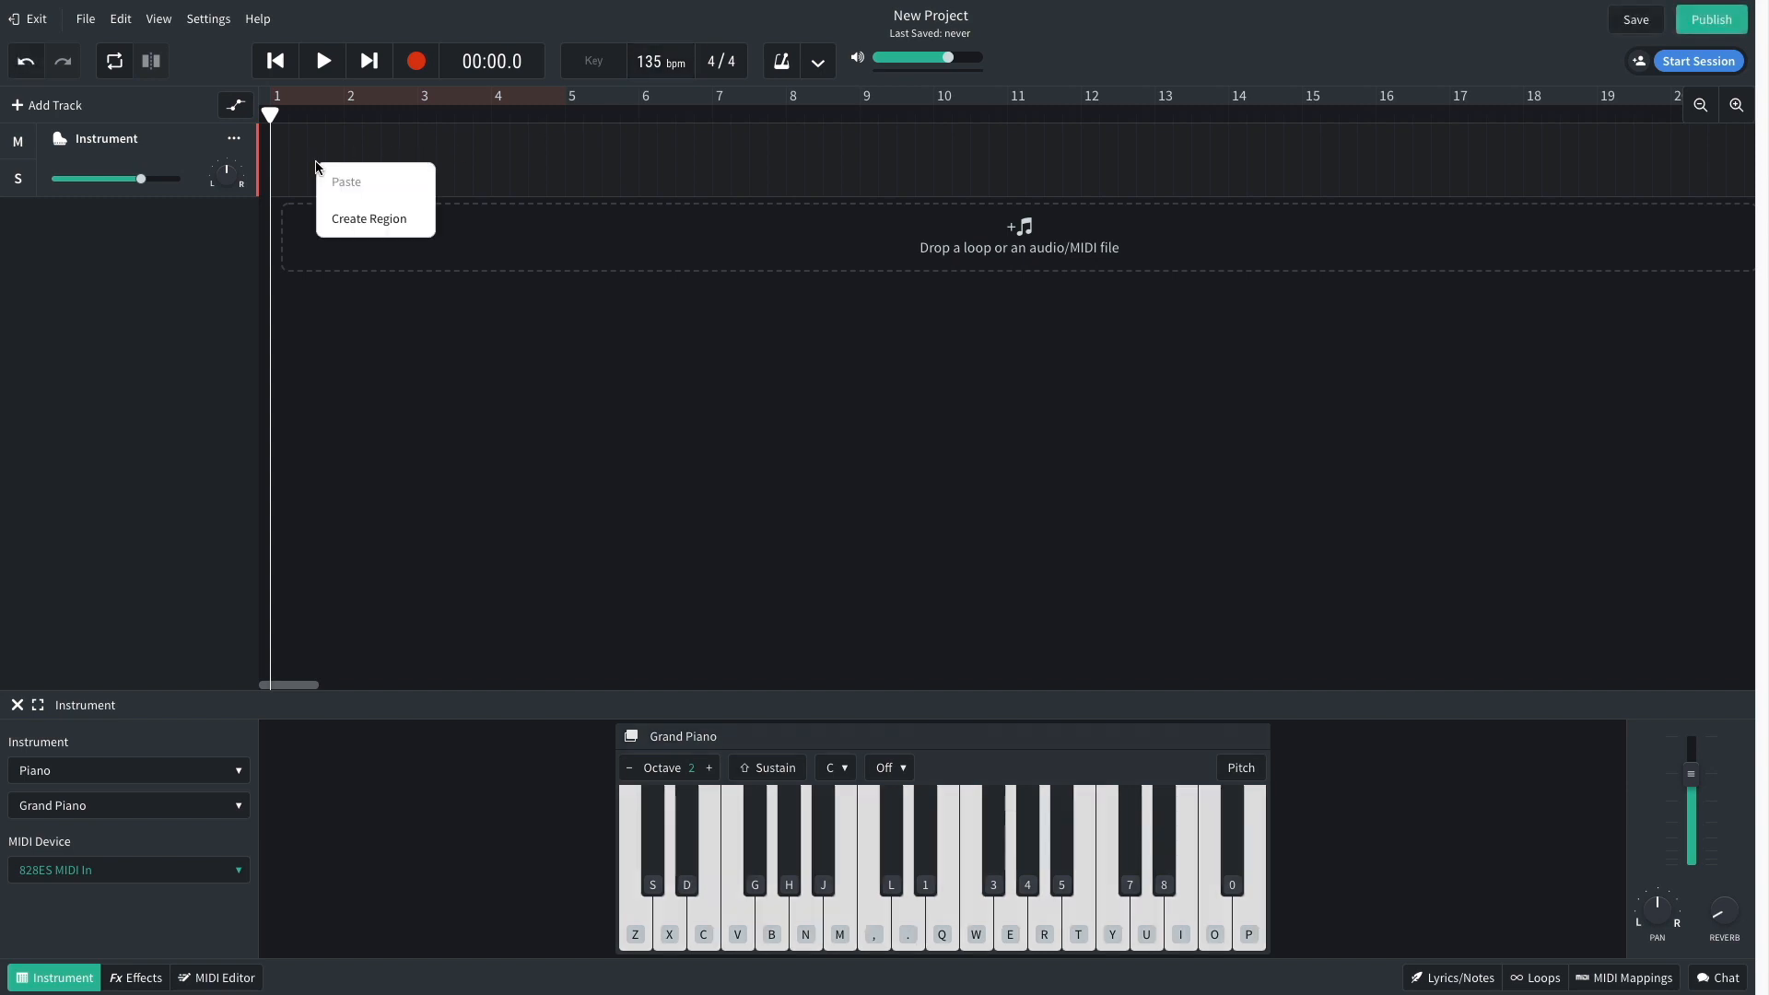
left_click(350, 219)
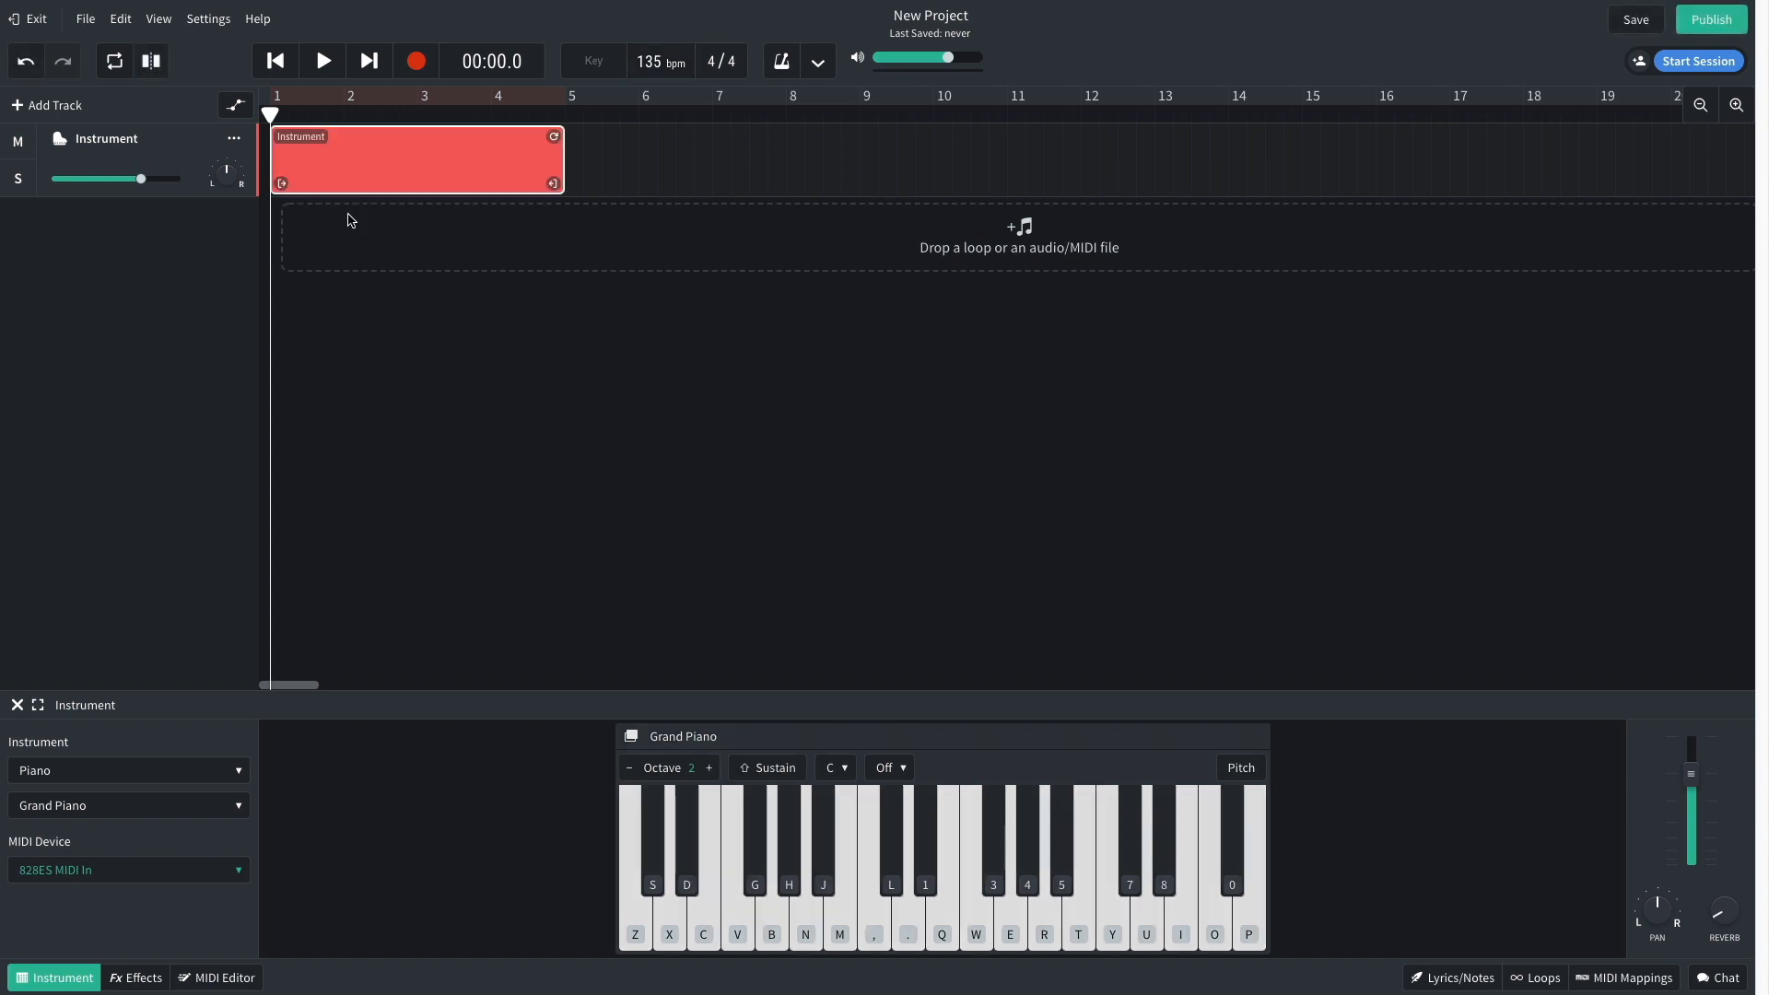
double_click(392, 158)
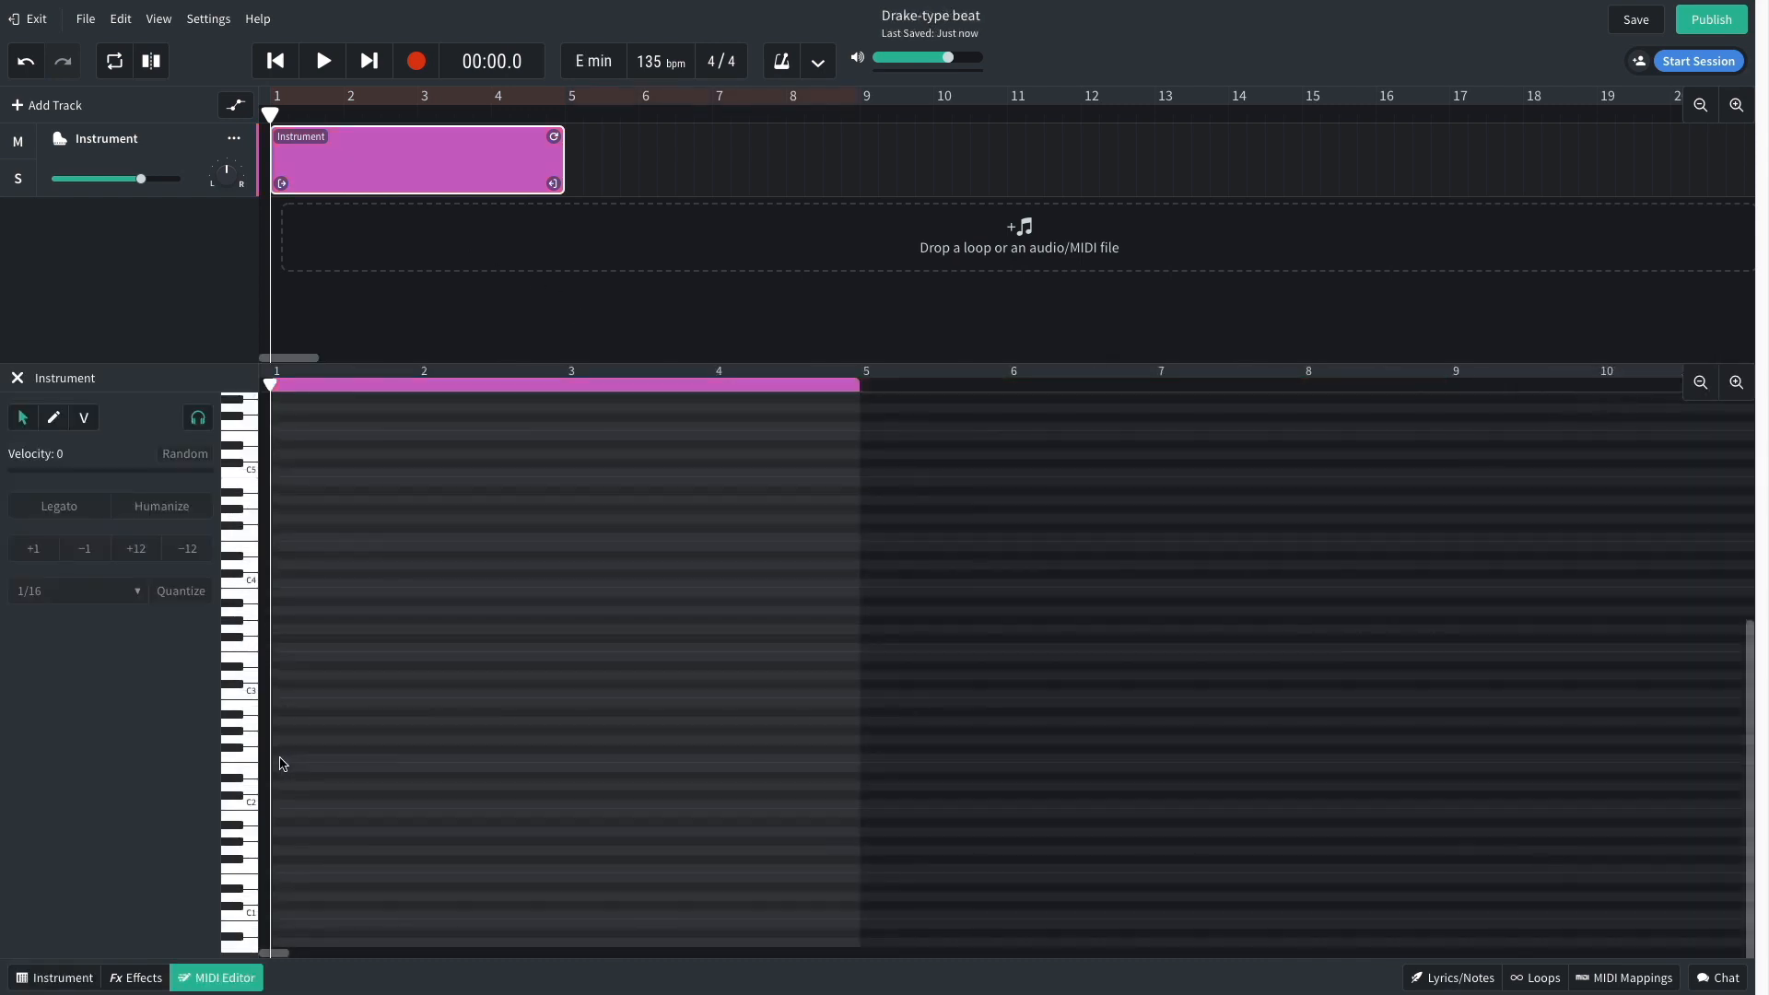
Add a half-bar chord of F2, C4 and E4 at the start of bar 1 and play it.
double_click(280, 758)
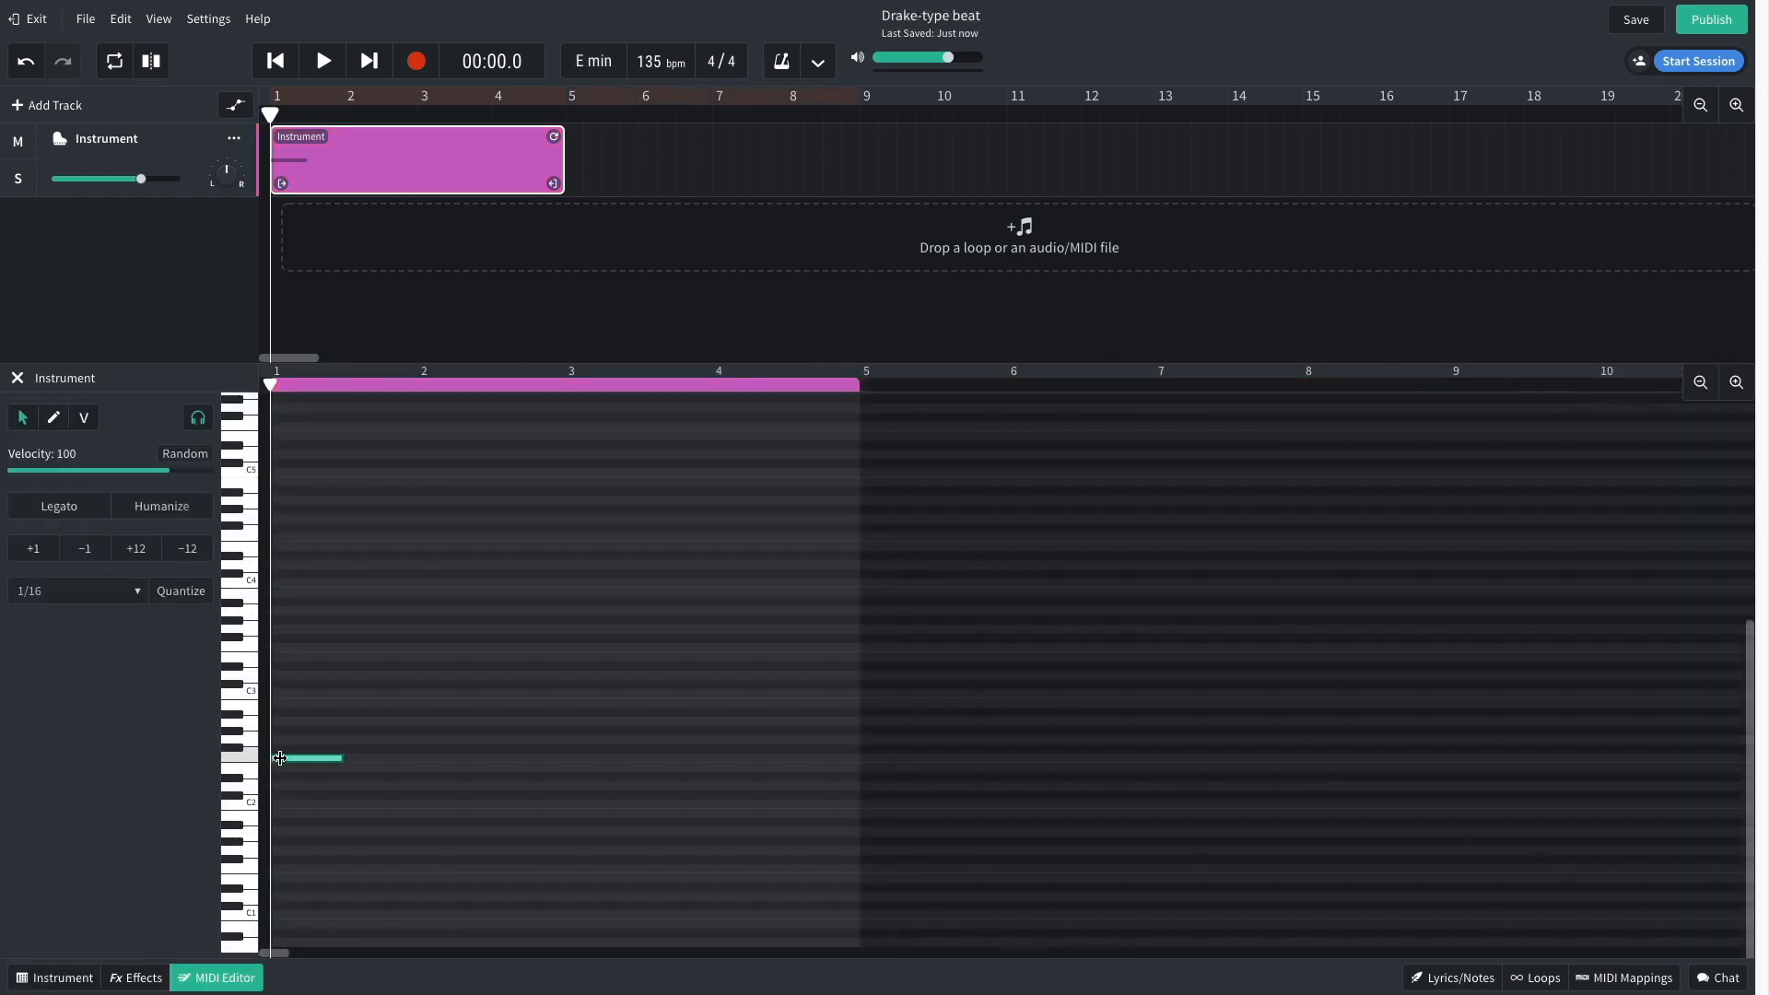
double_click(280, 583)
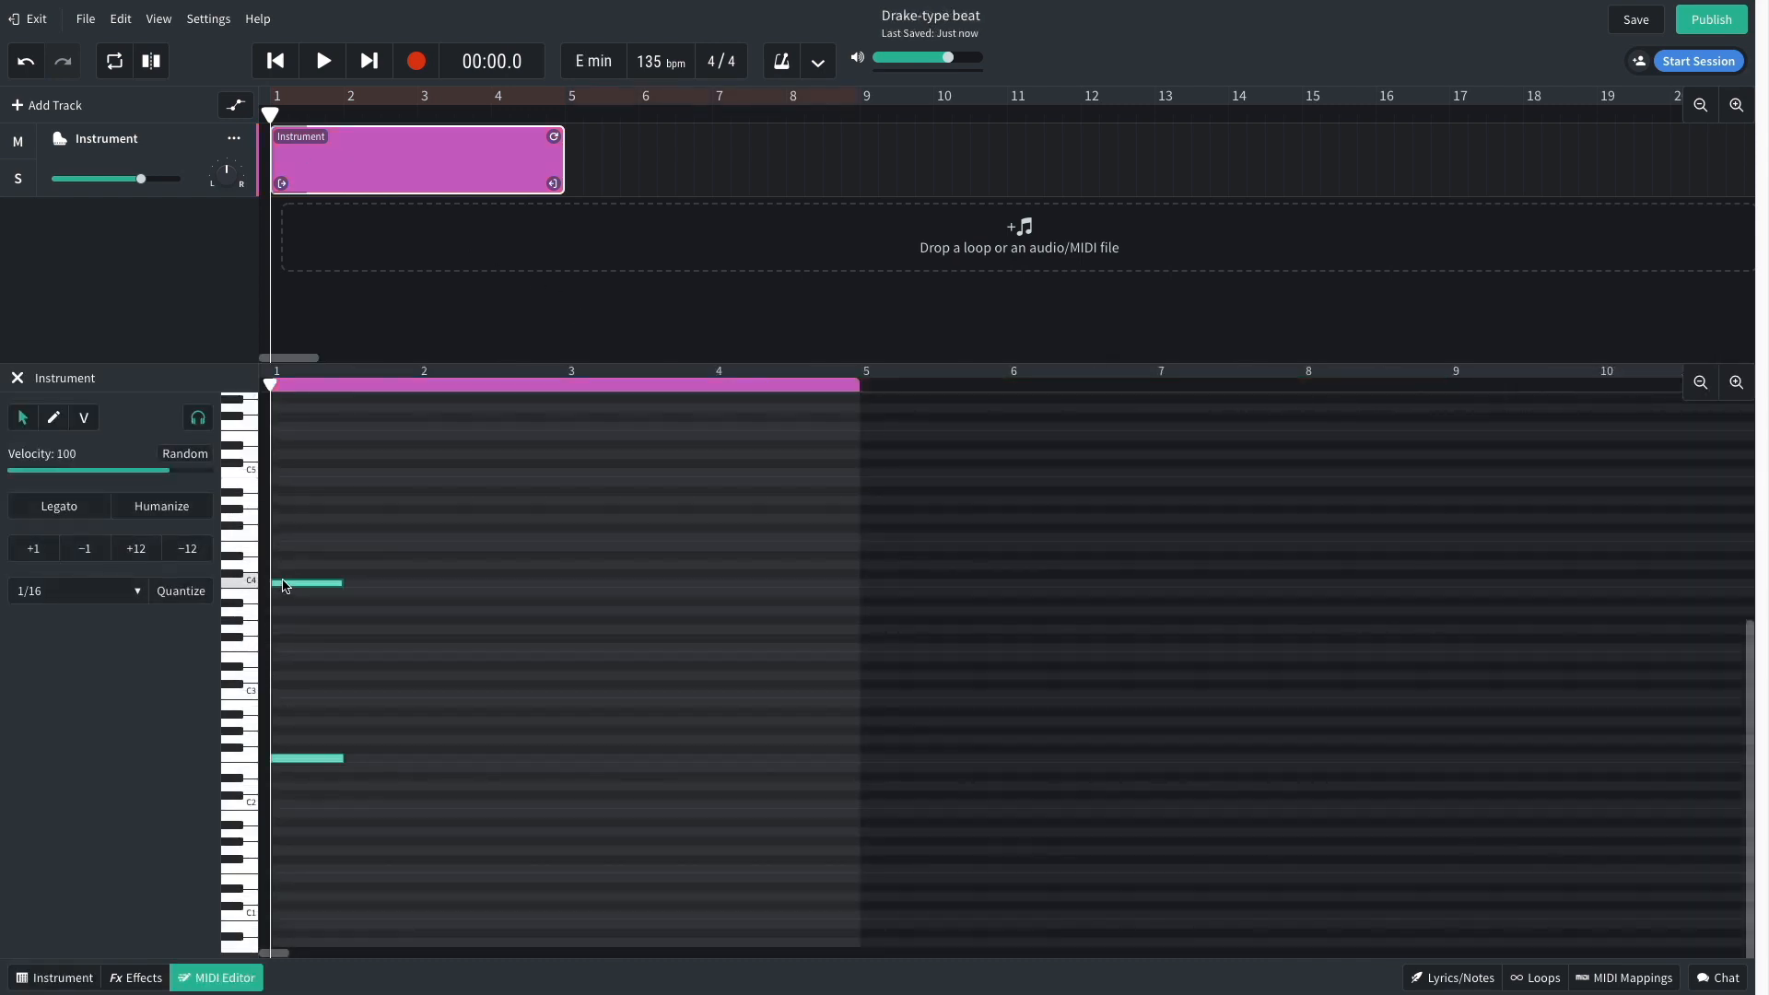
left_click(283, 552)
double_click(284, 551)
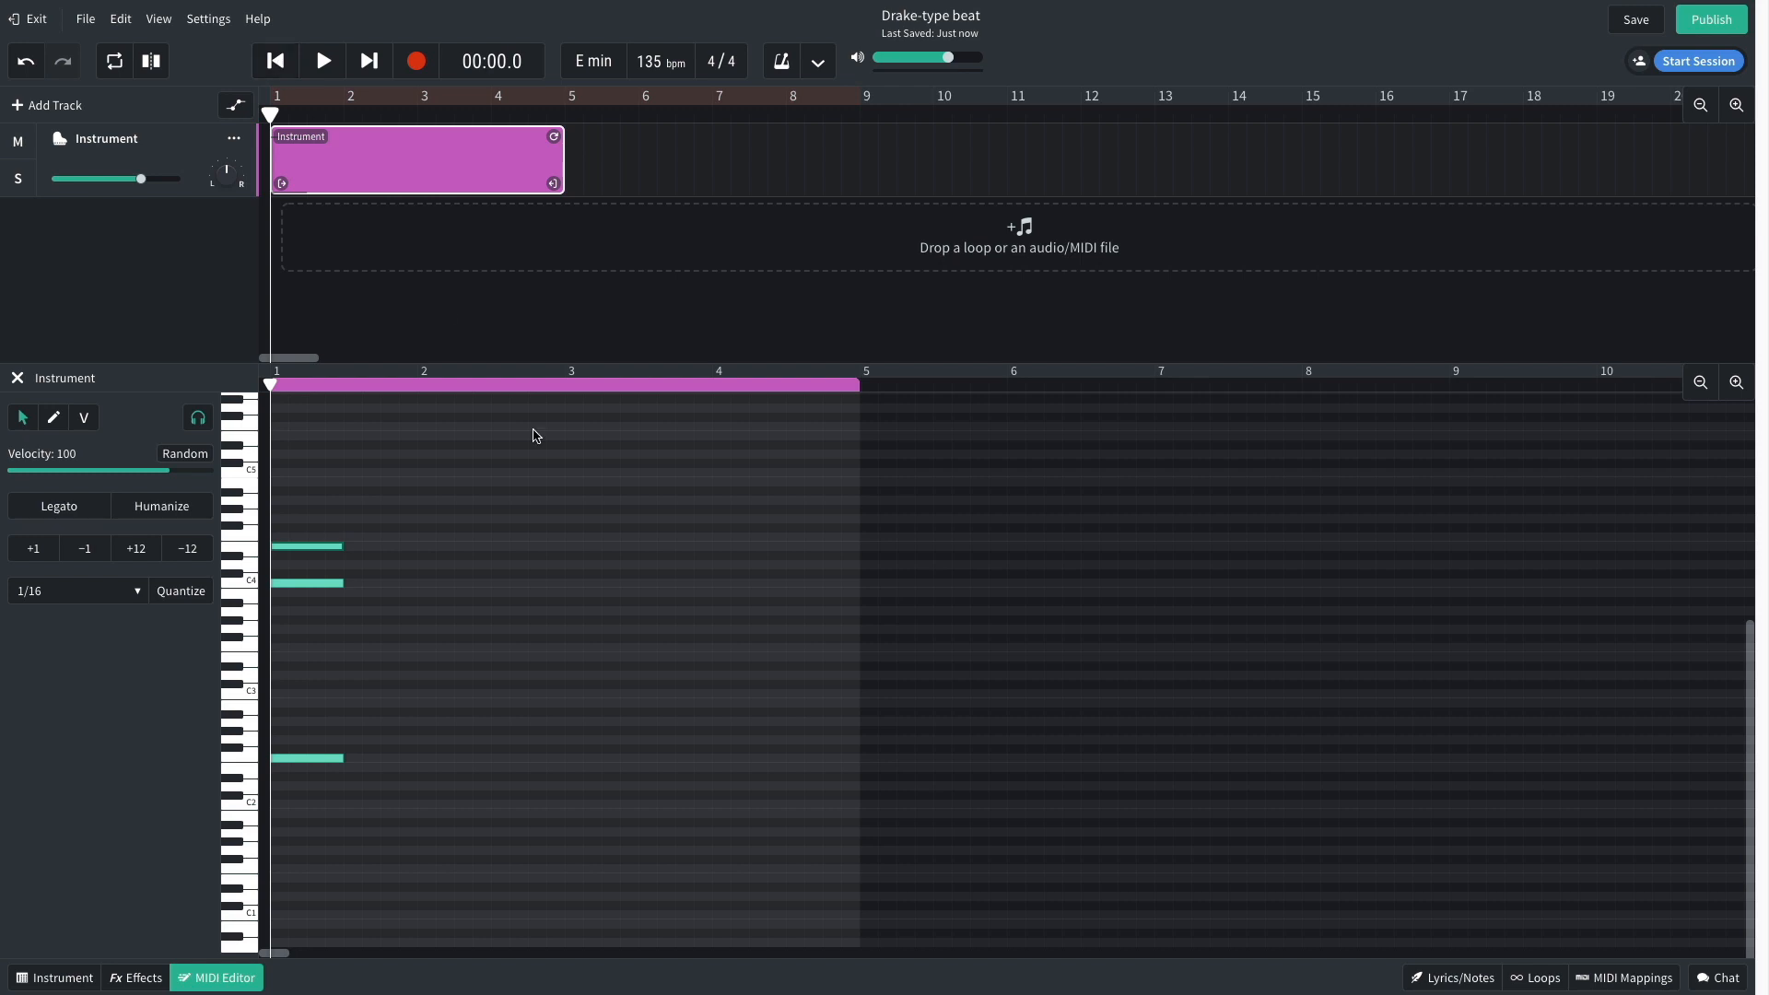
key("space")
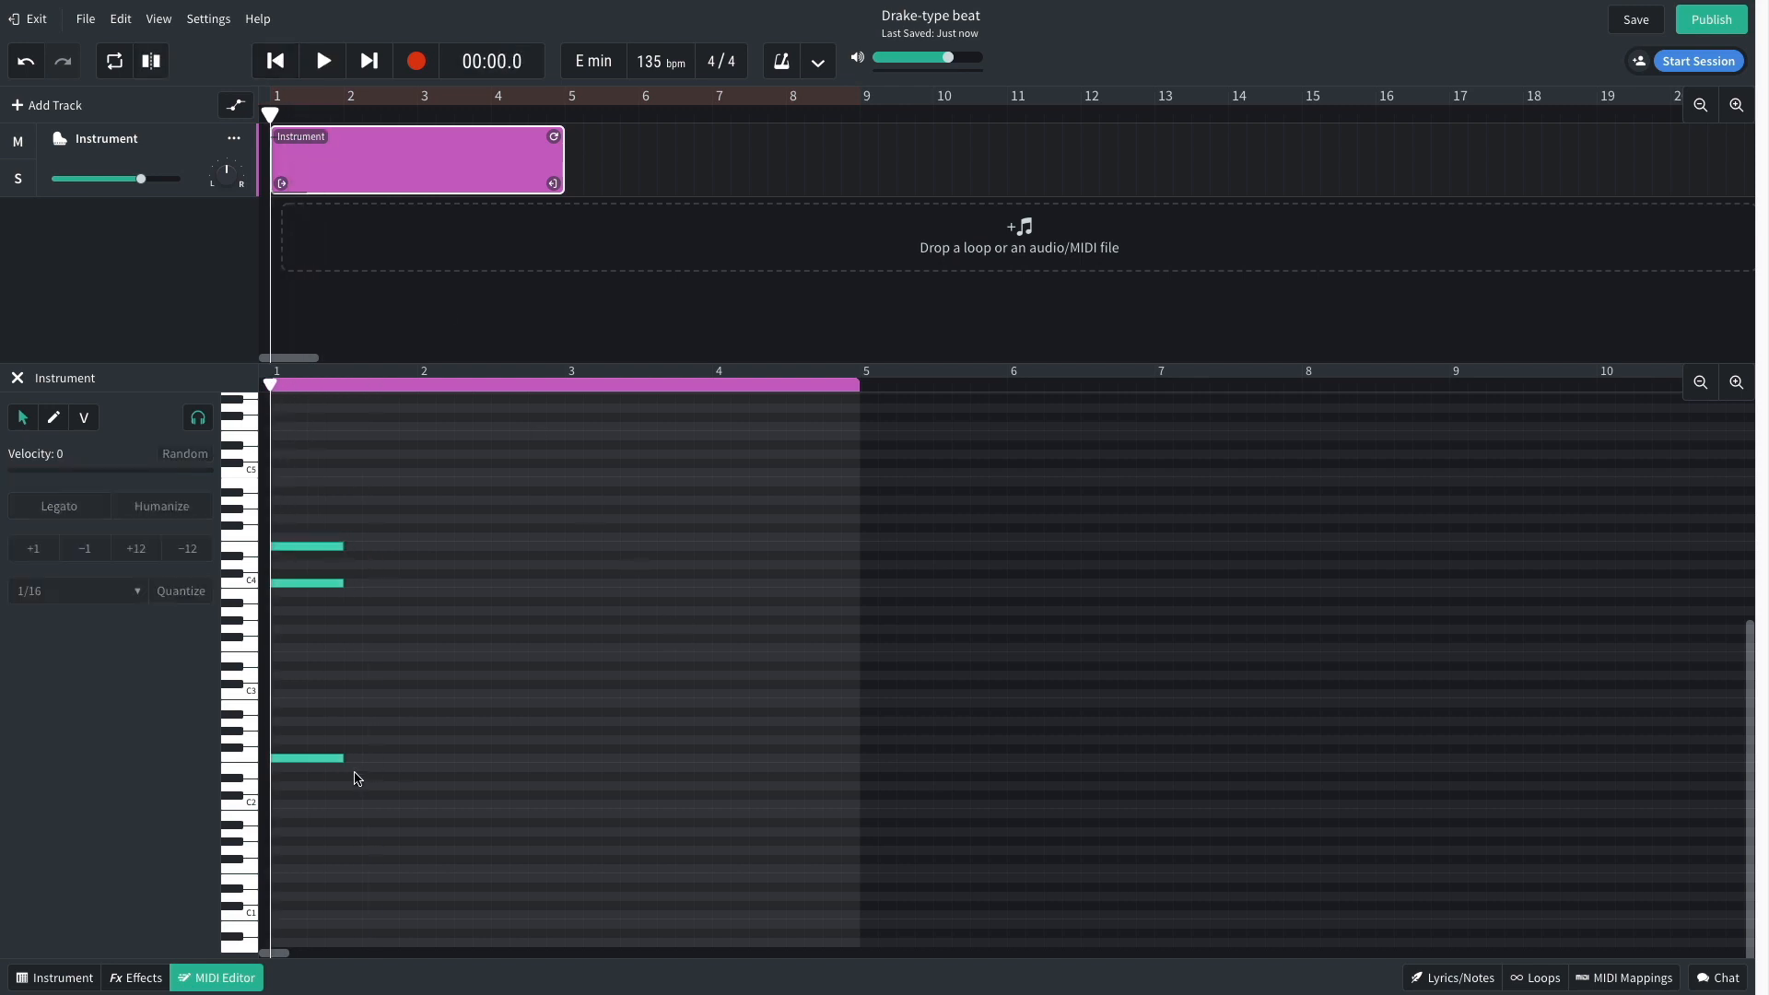
Add a second half-bar chord of E2, B3 and D4 in the second half of bar 1 and play the region.
double_click(354, 768)
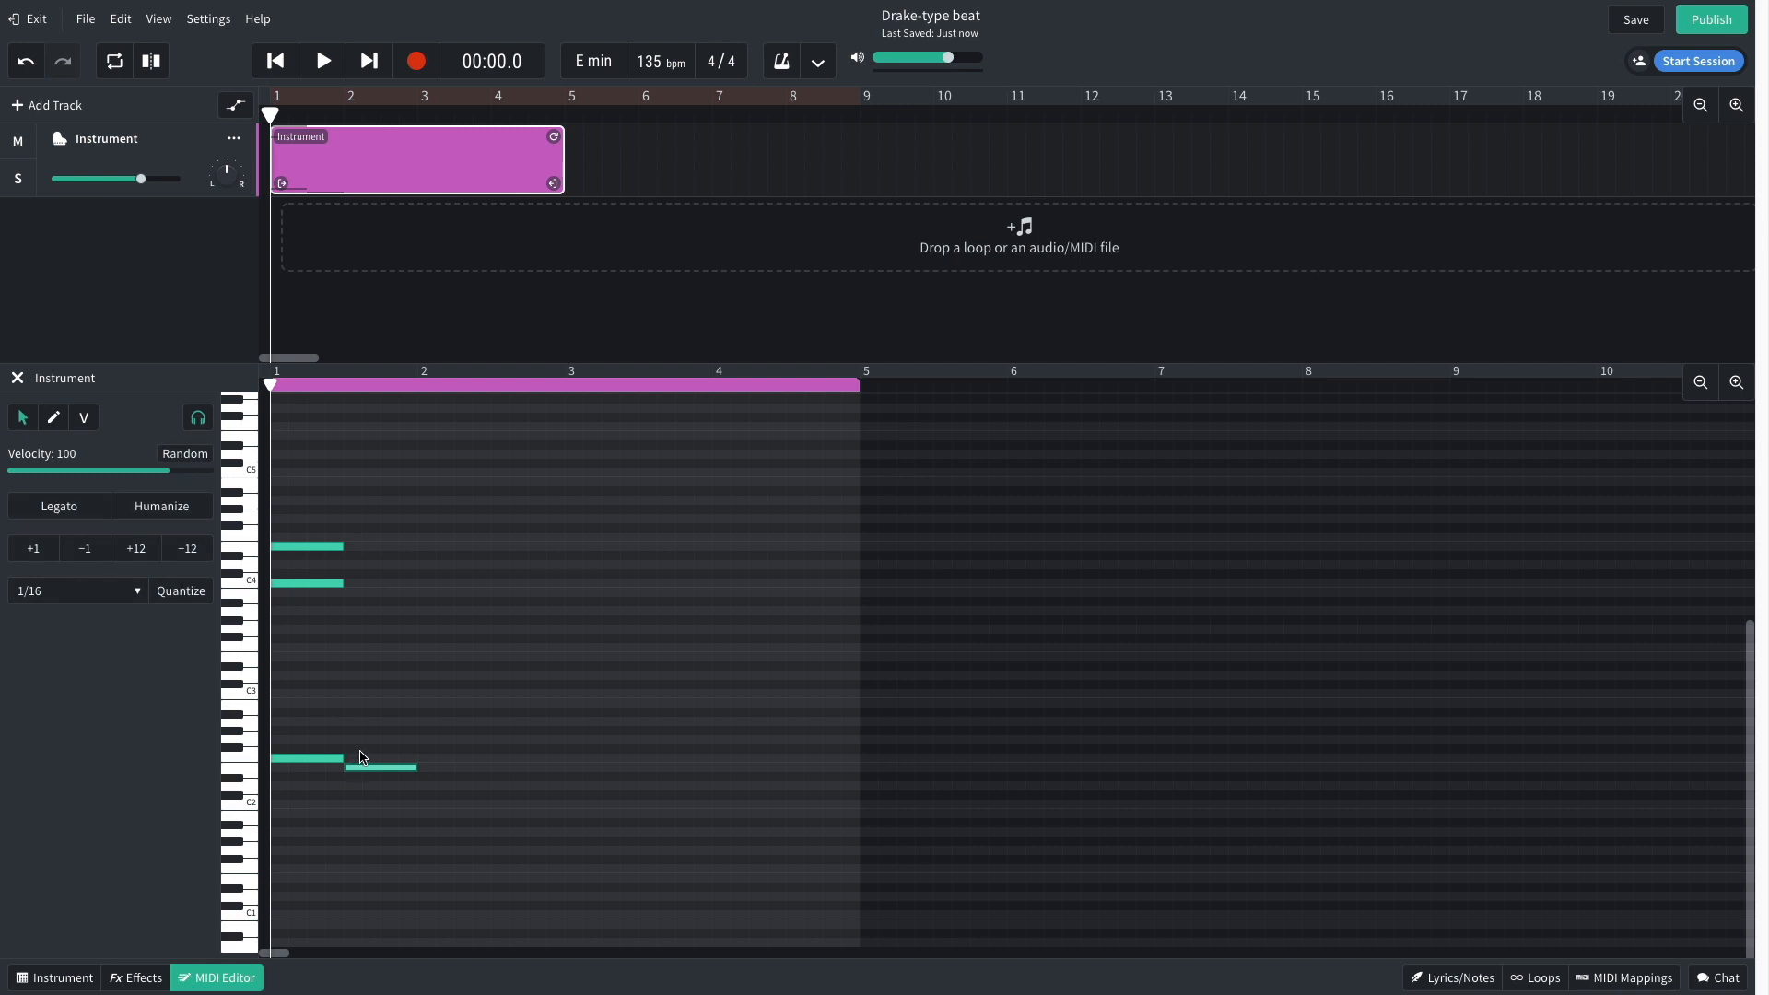
double_click(352, 591)
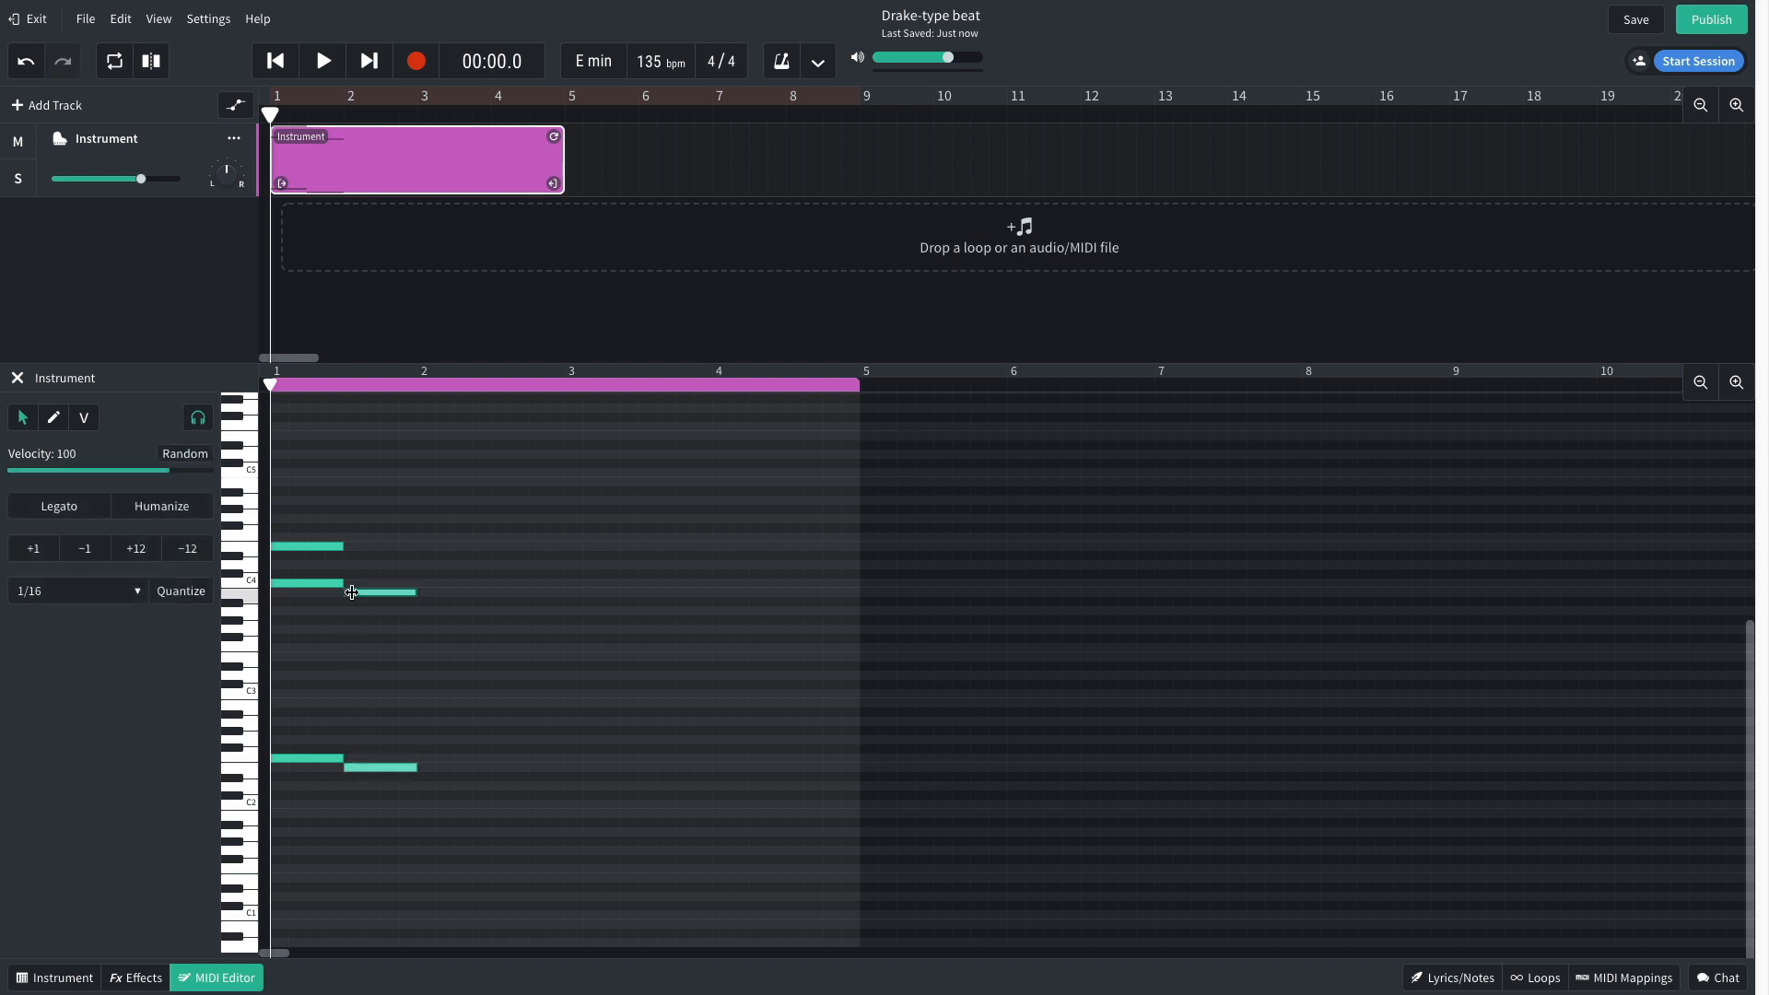
double_click(352, 563)
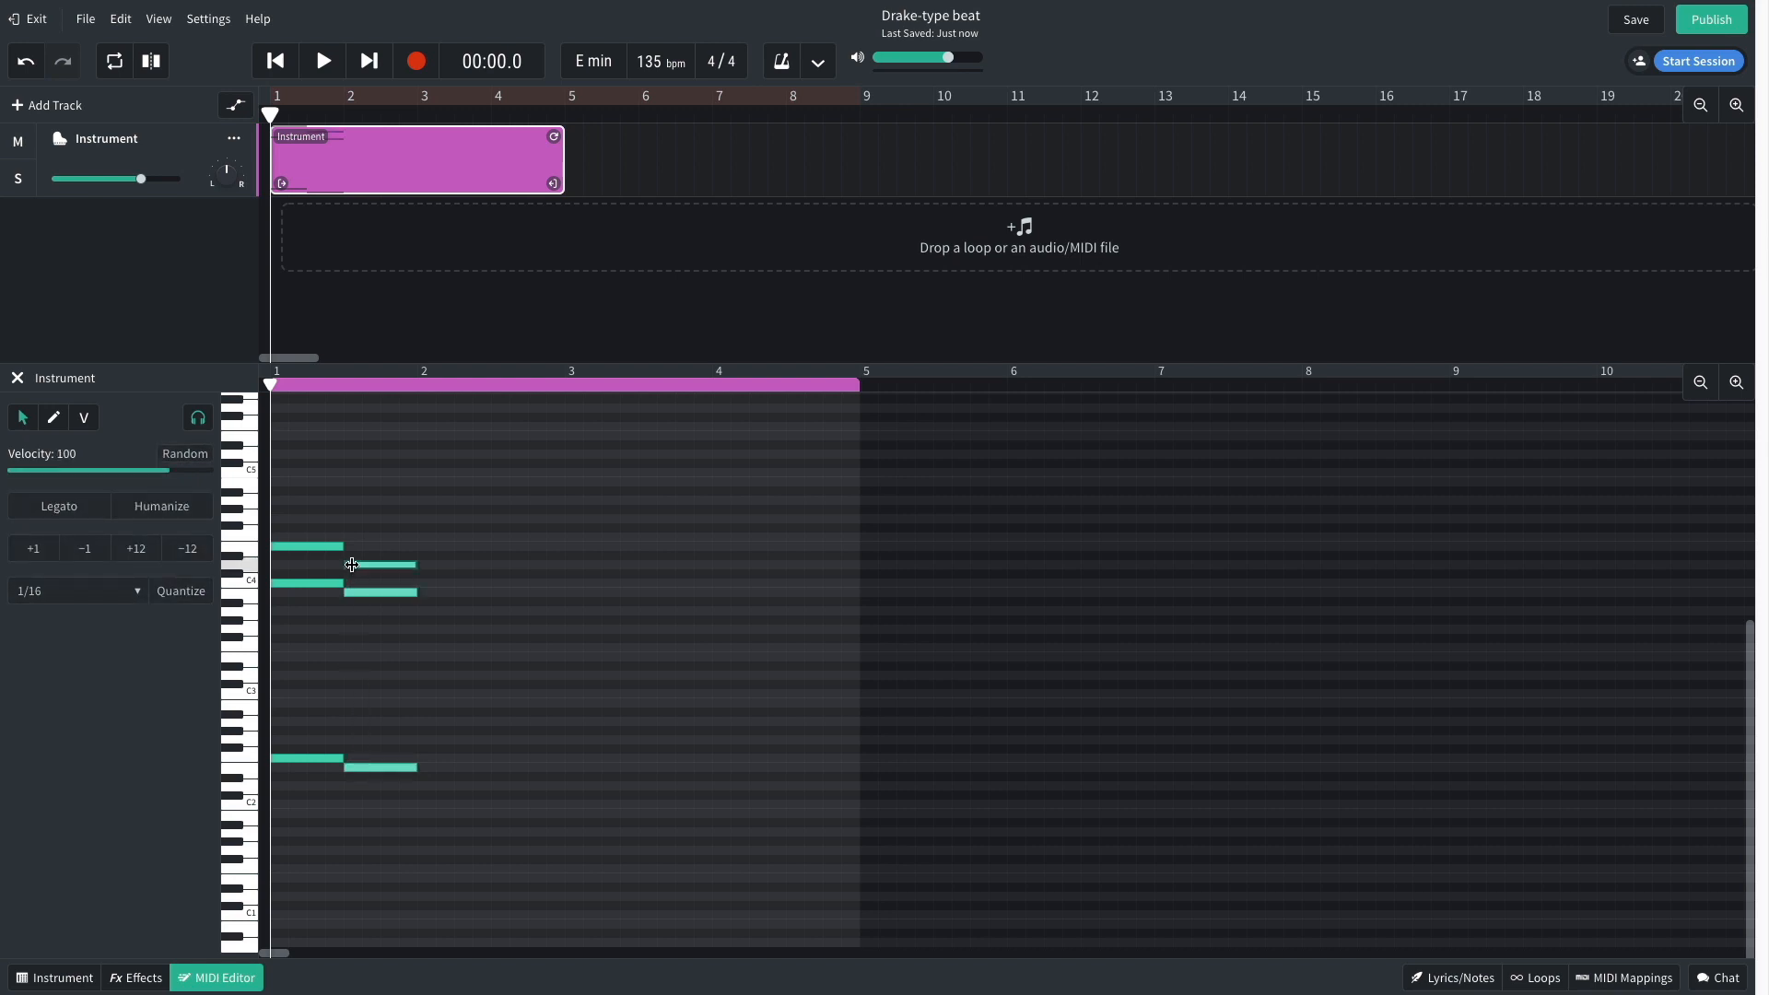
key("space")
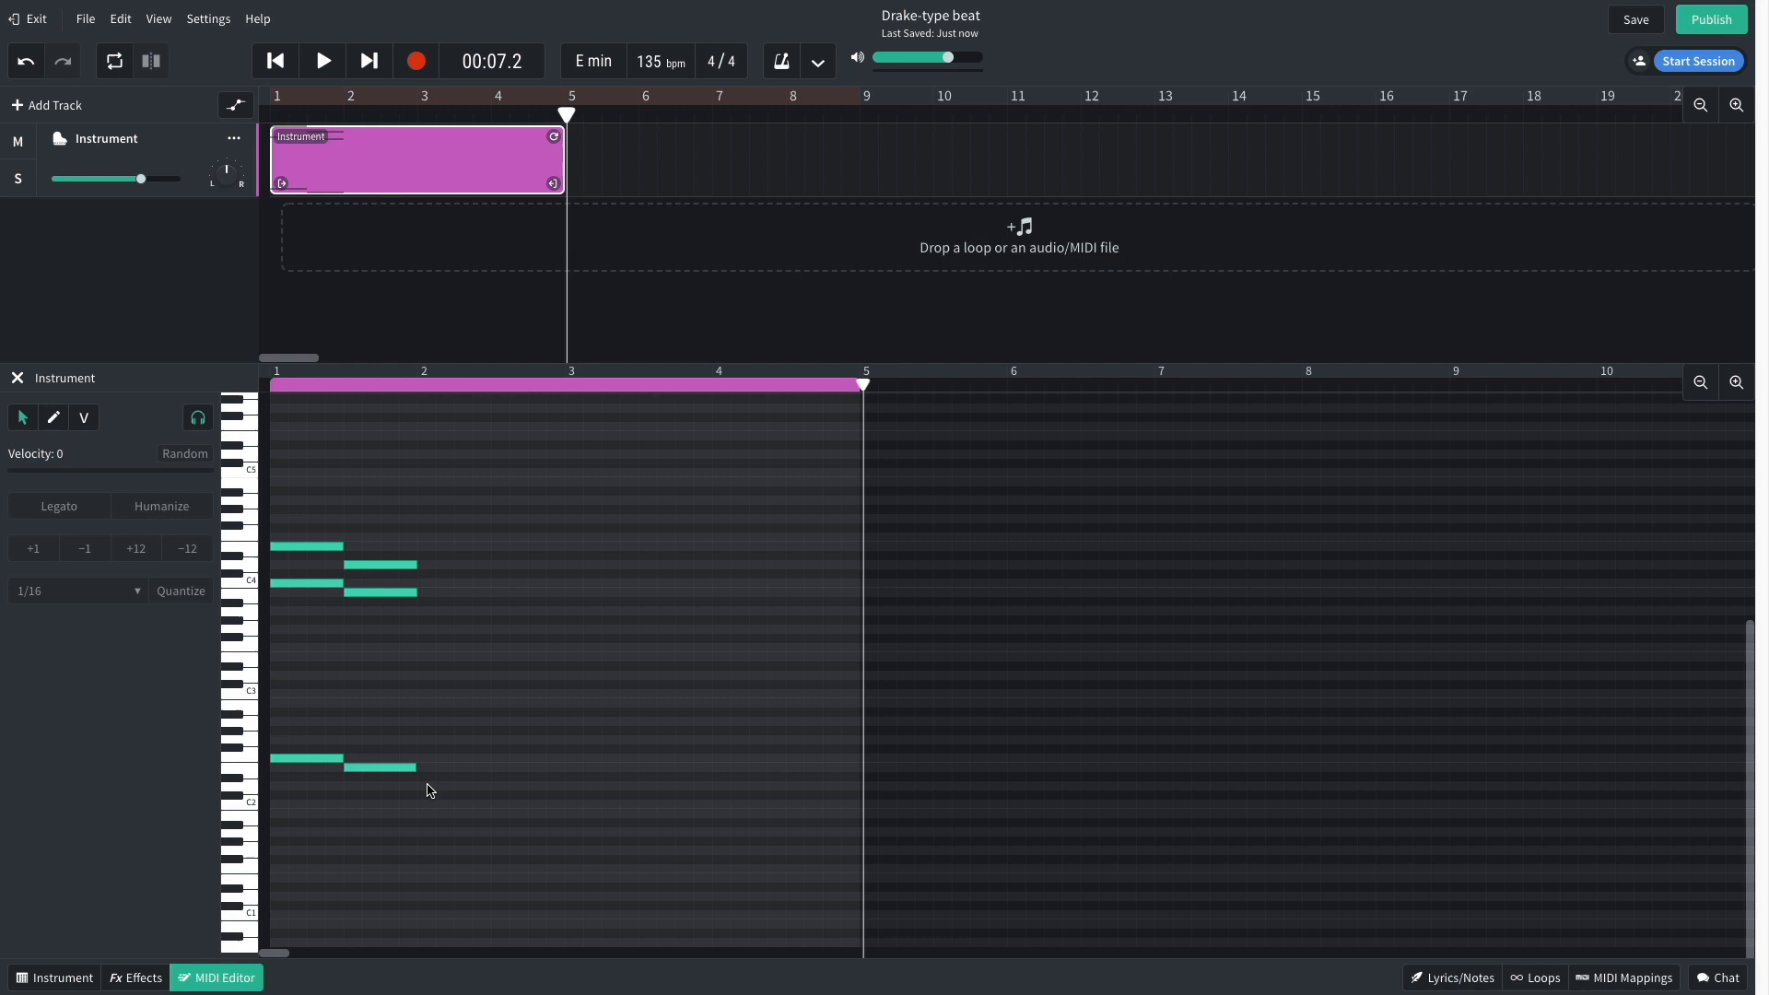
Add a sustained chord of D2, F3 and C4 from bar 2 to the start of bar 5, and play the region from the start.
double_click(428, 784)
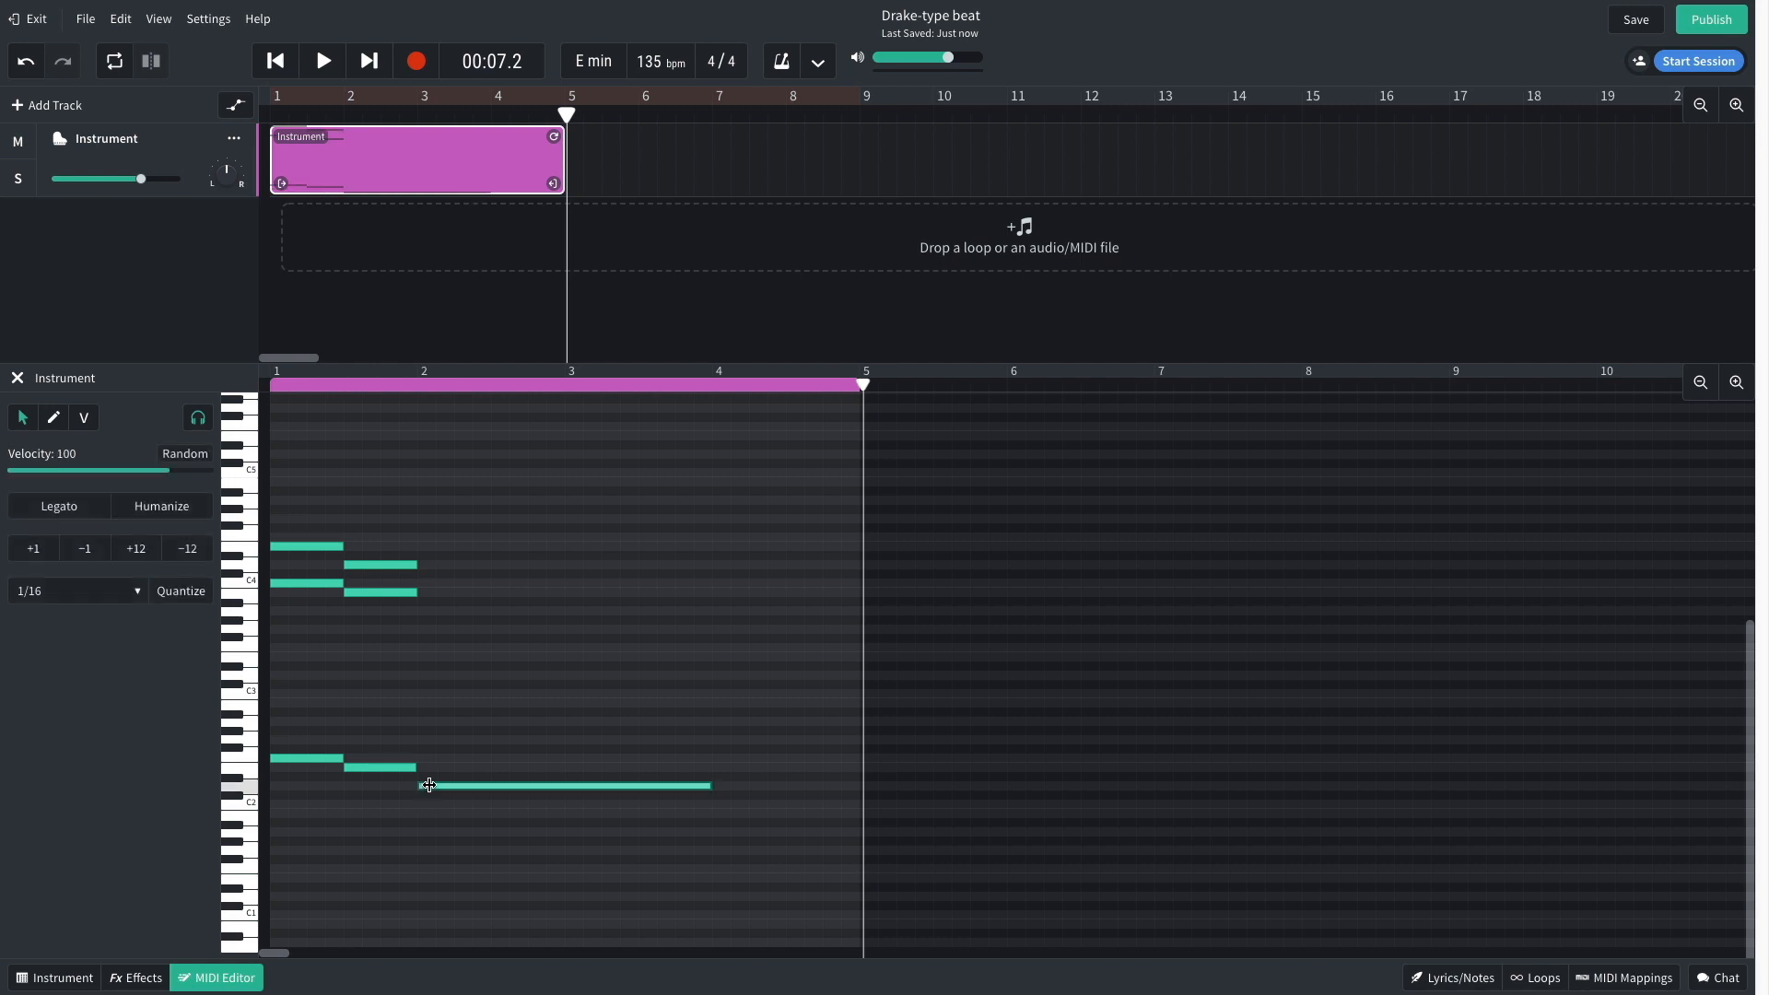
left_click_drag(708, 786, 839, 785)
double_click(430, 651)
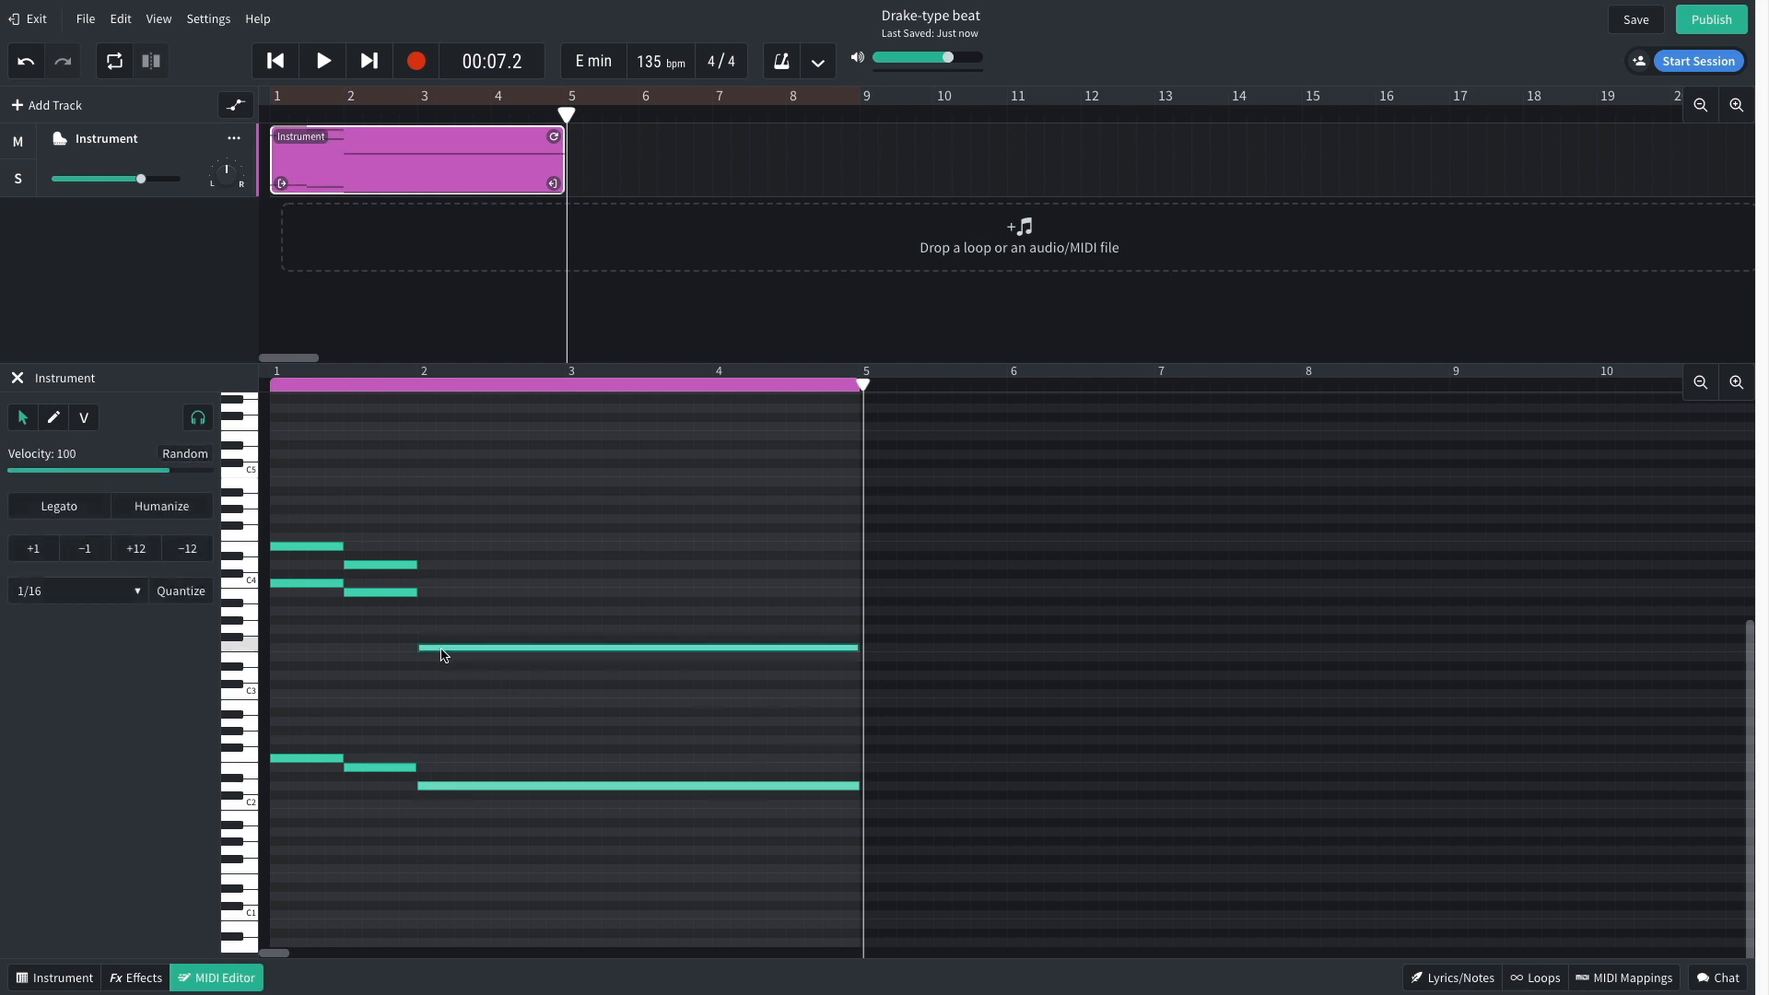
double_click(431, 585)
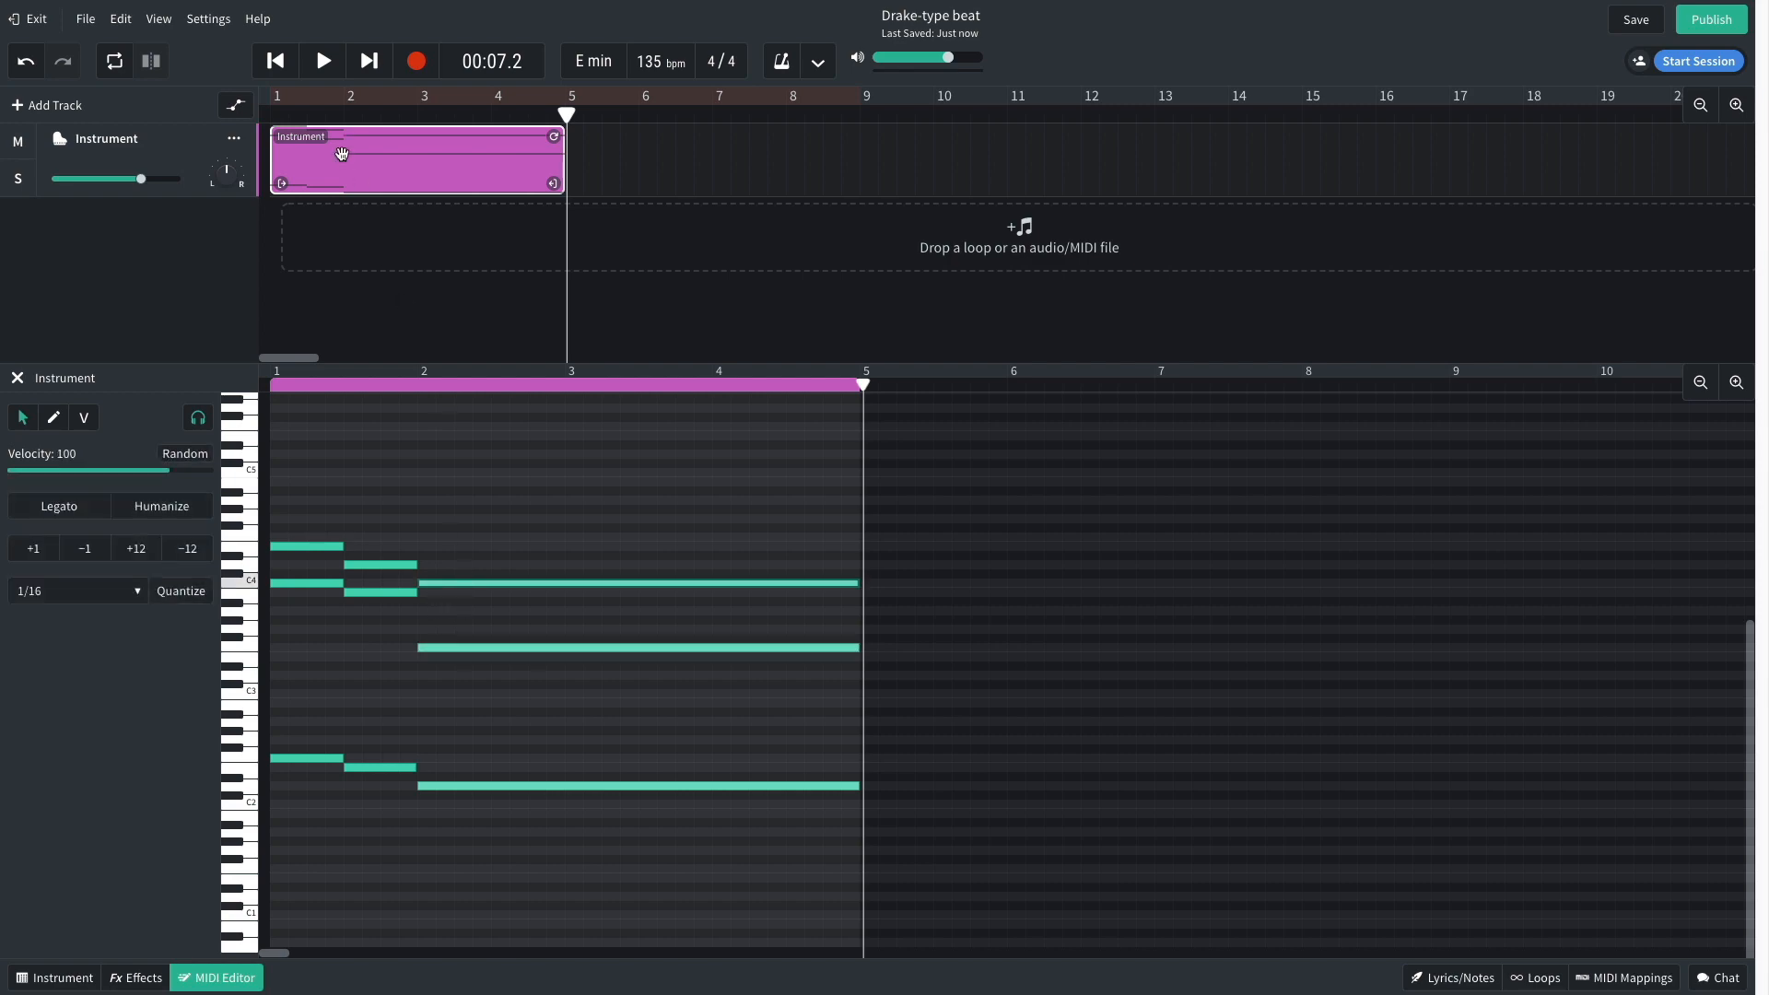
left_click(274, 61)
key("space")
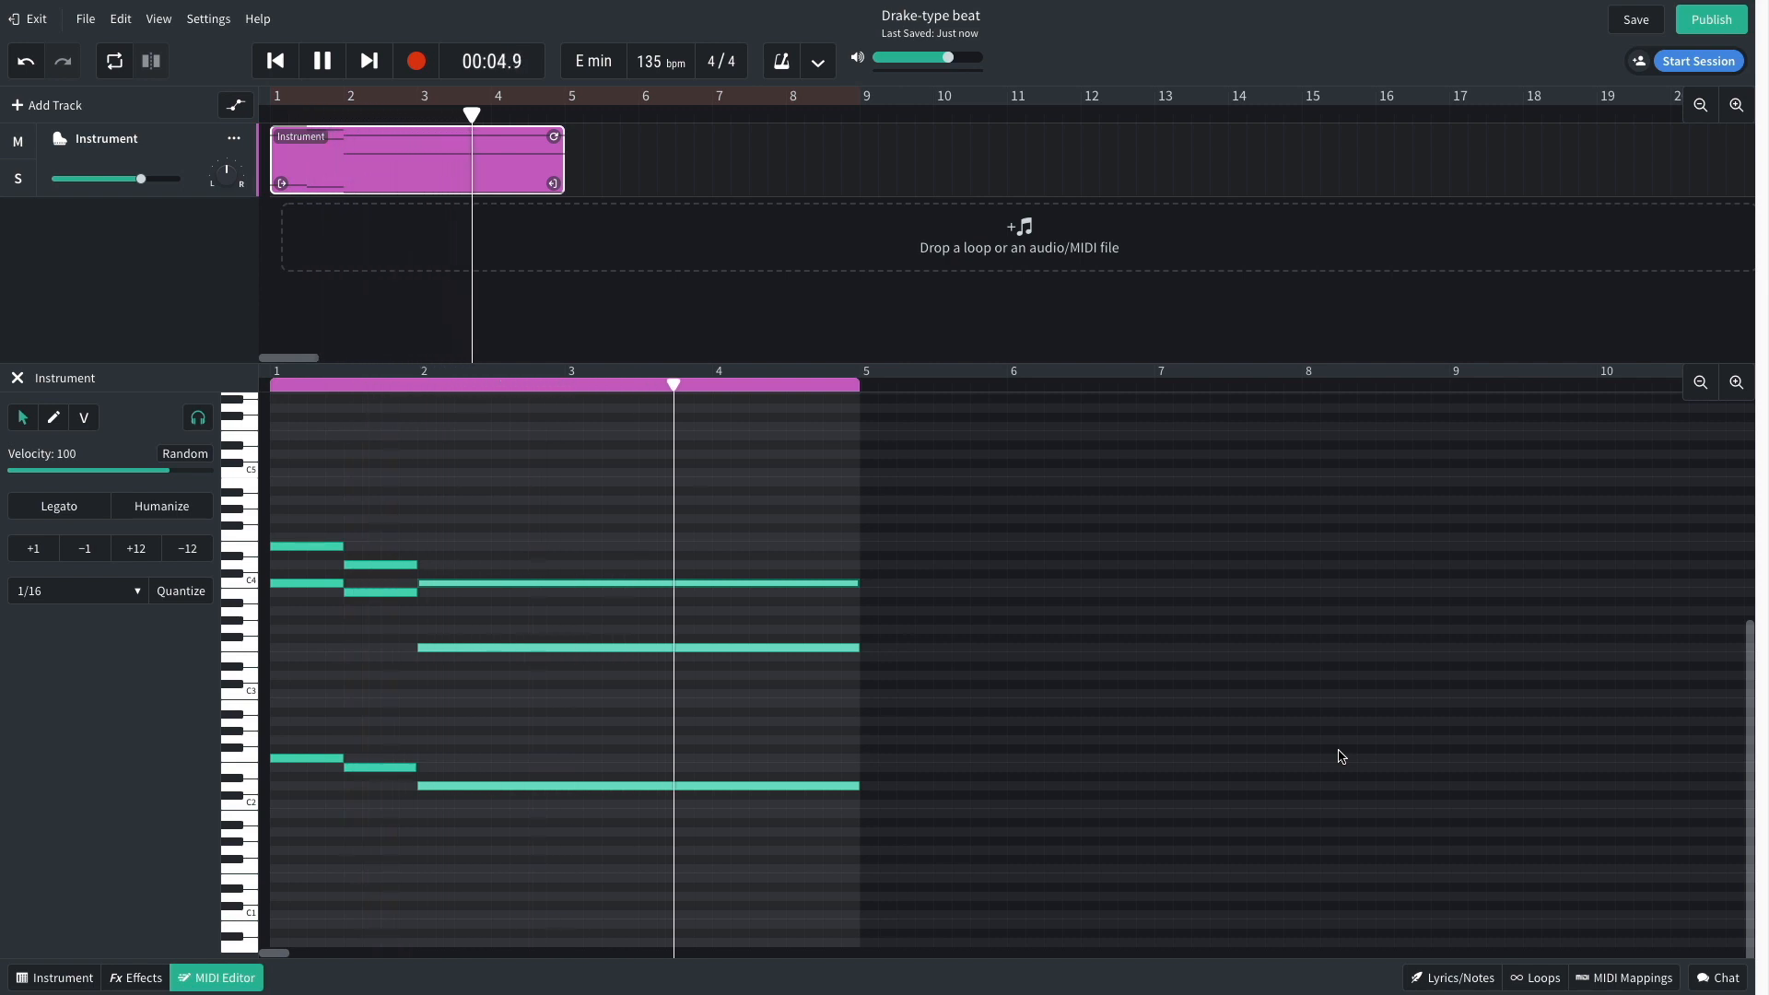
key("space")
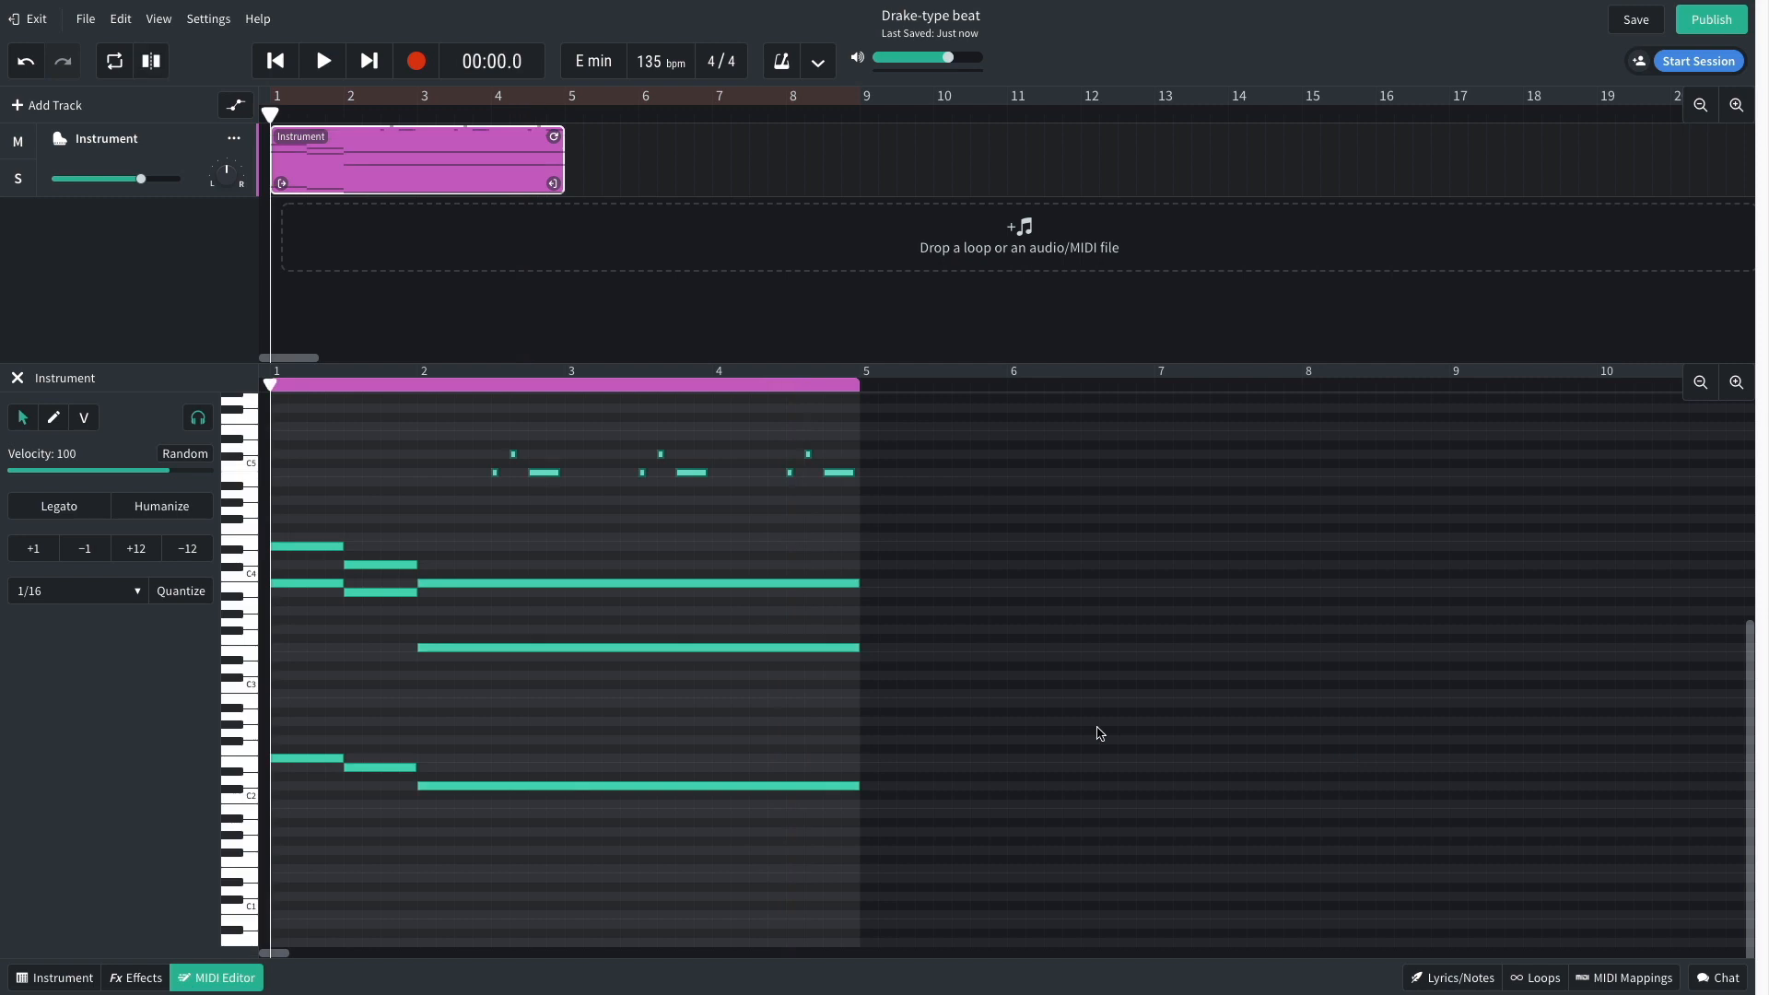
Extend the region to bar 9 and copy all notes of bars 1 to 4 into bars 5 to 8.
key("space")
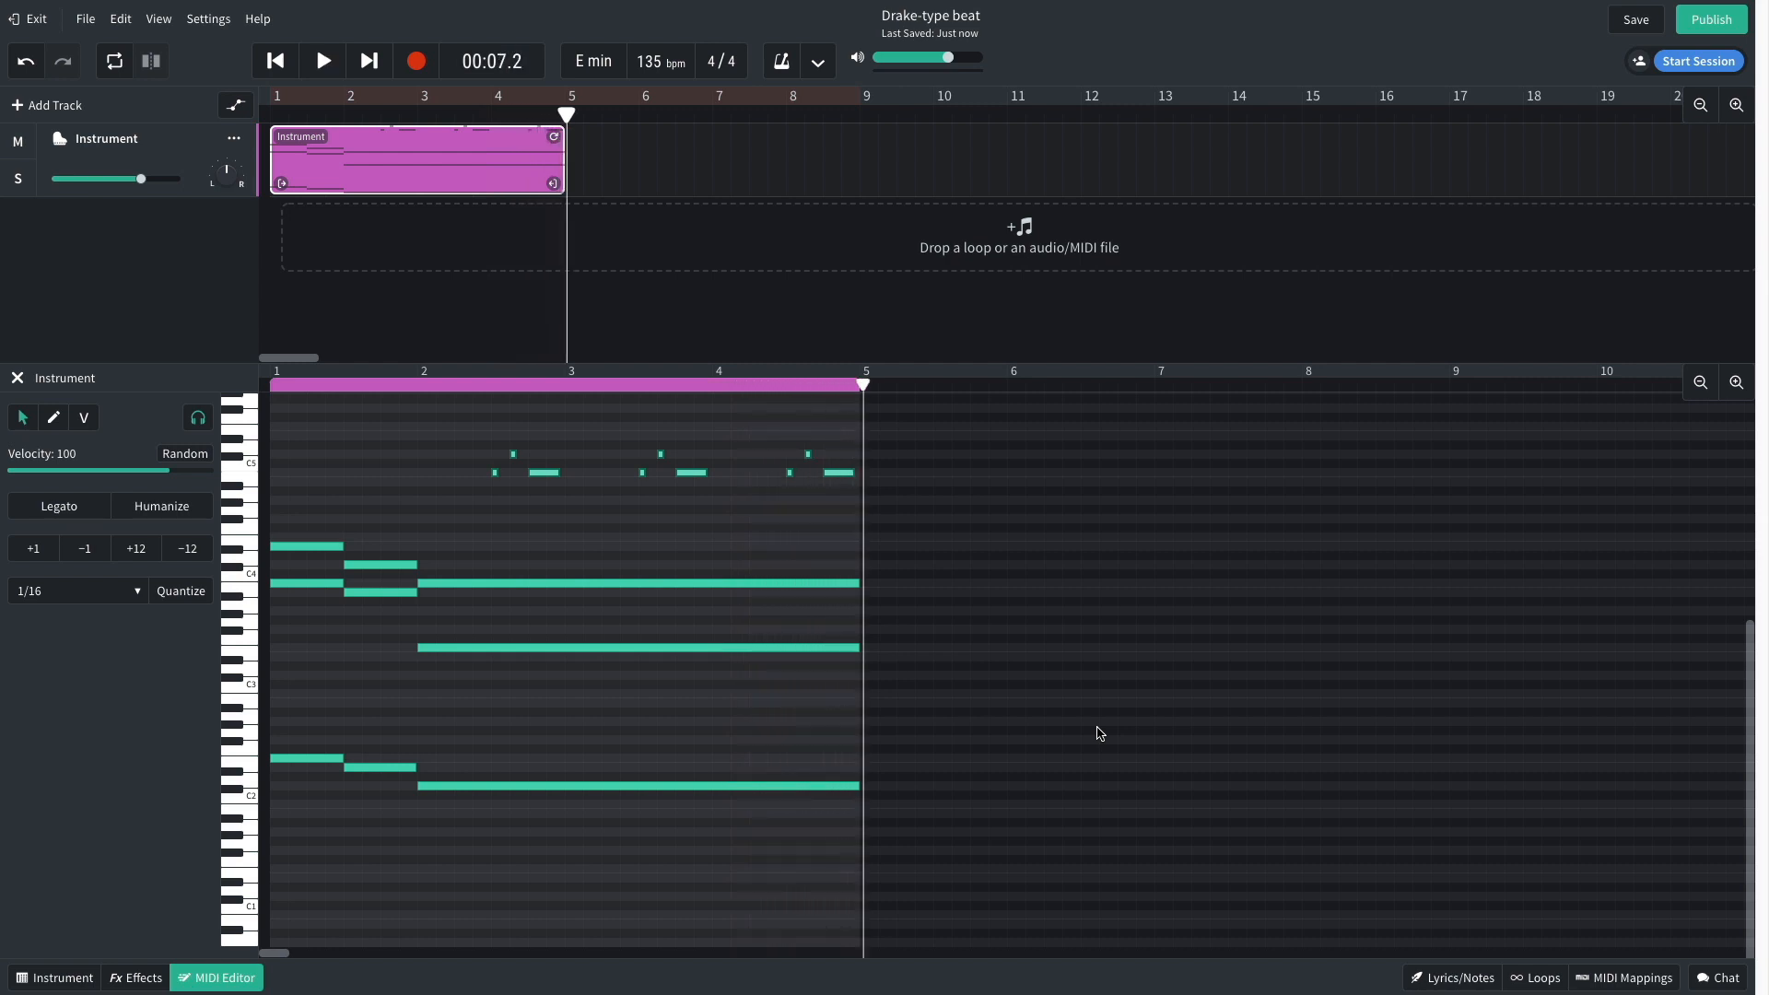
left_click_drag(962, 848, 286, 457)
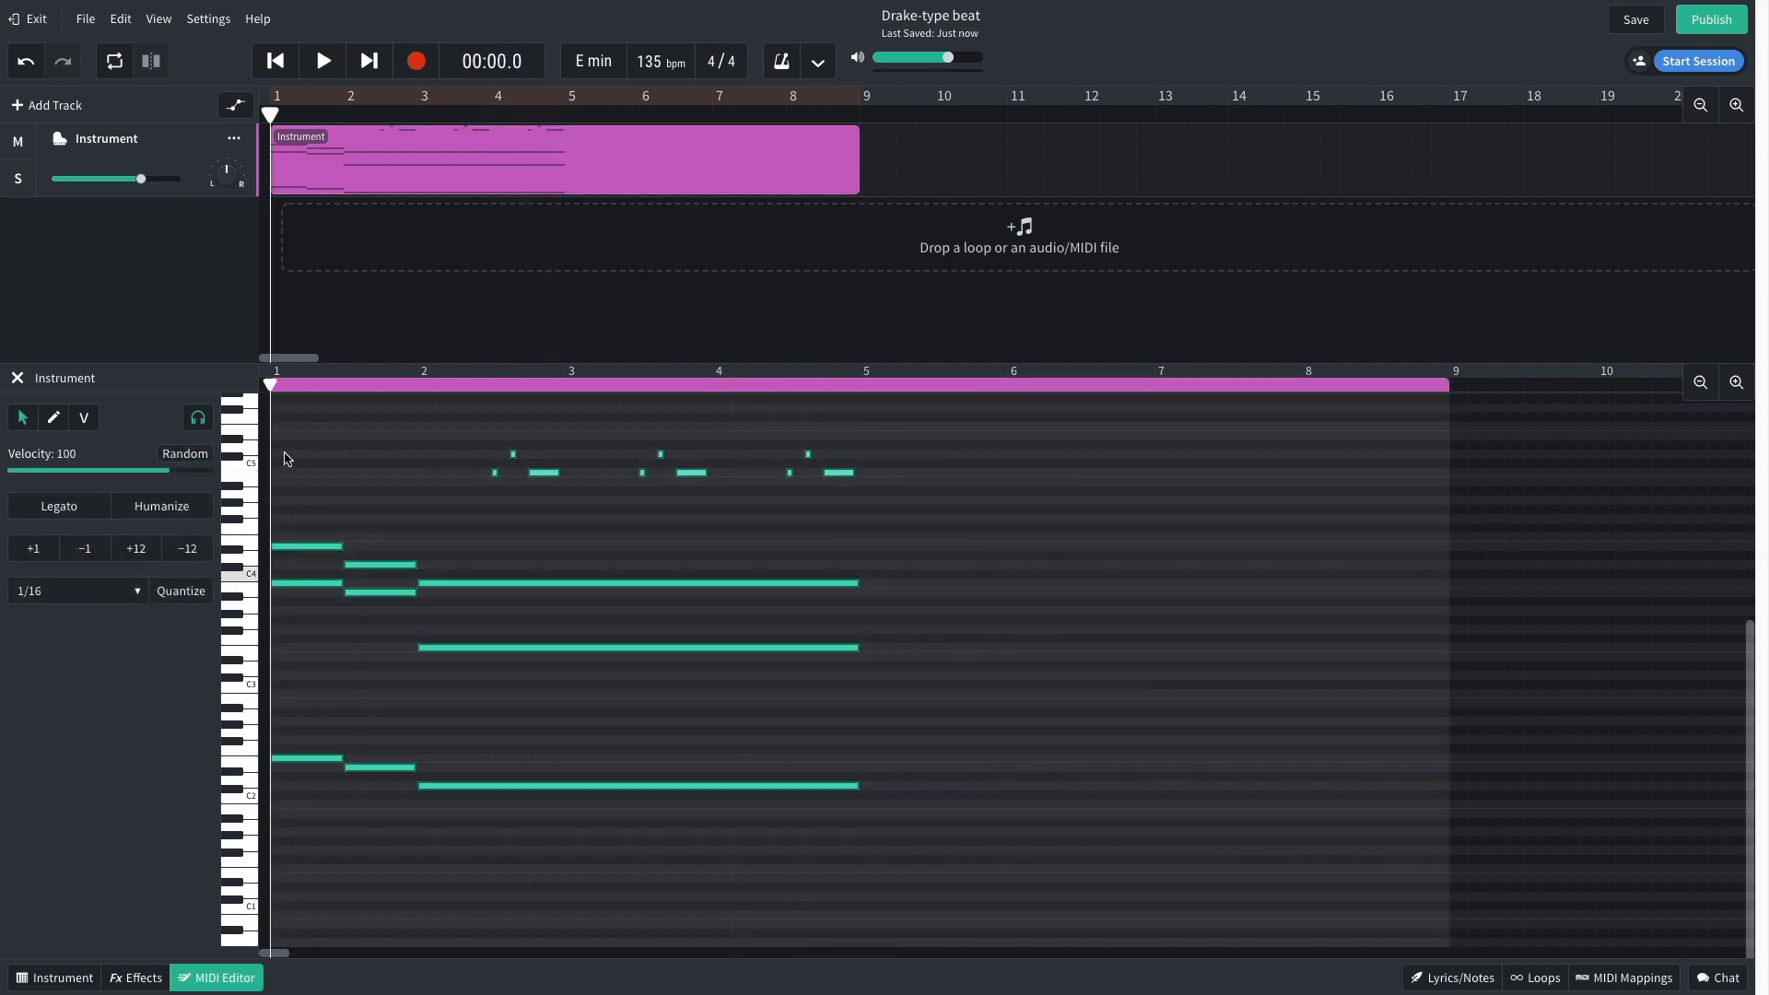
left_click_drag(307, 549, 890, 556)
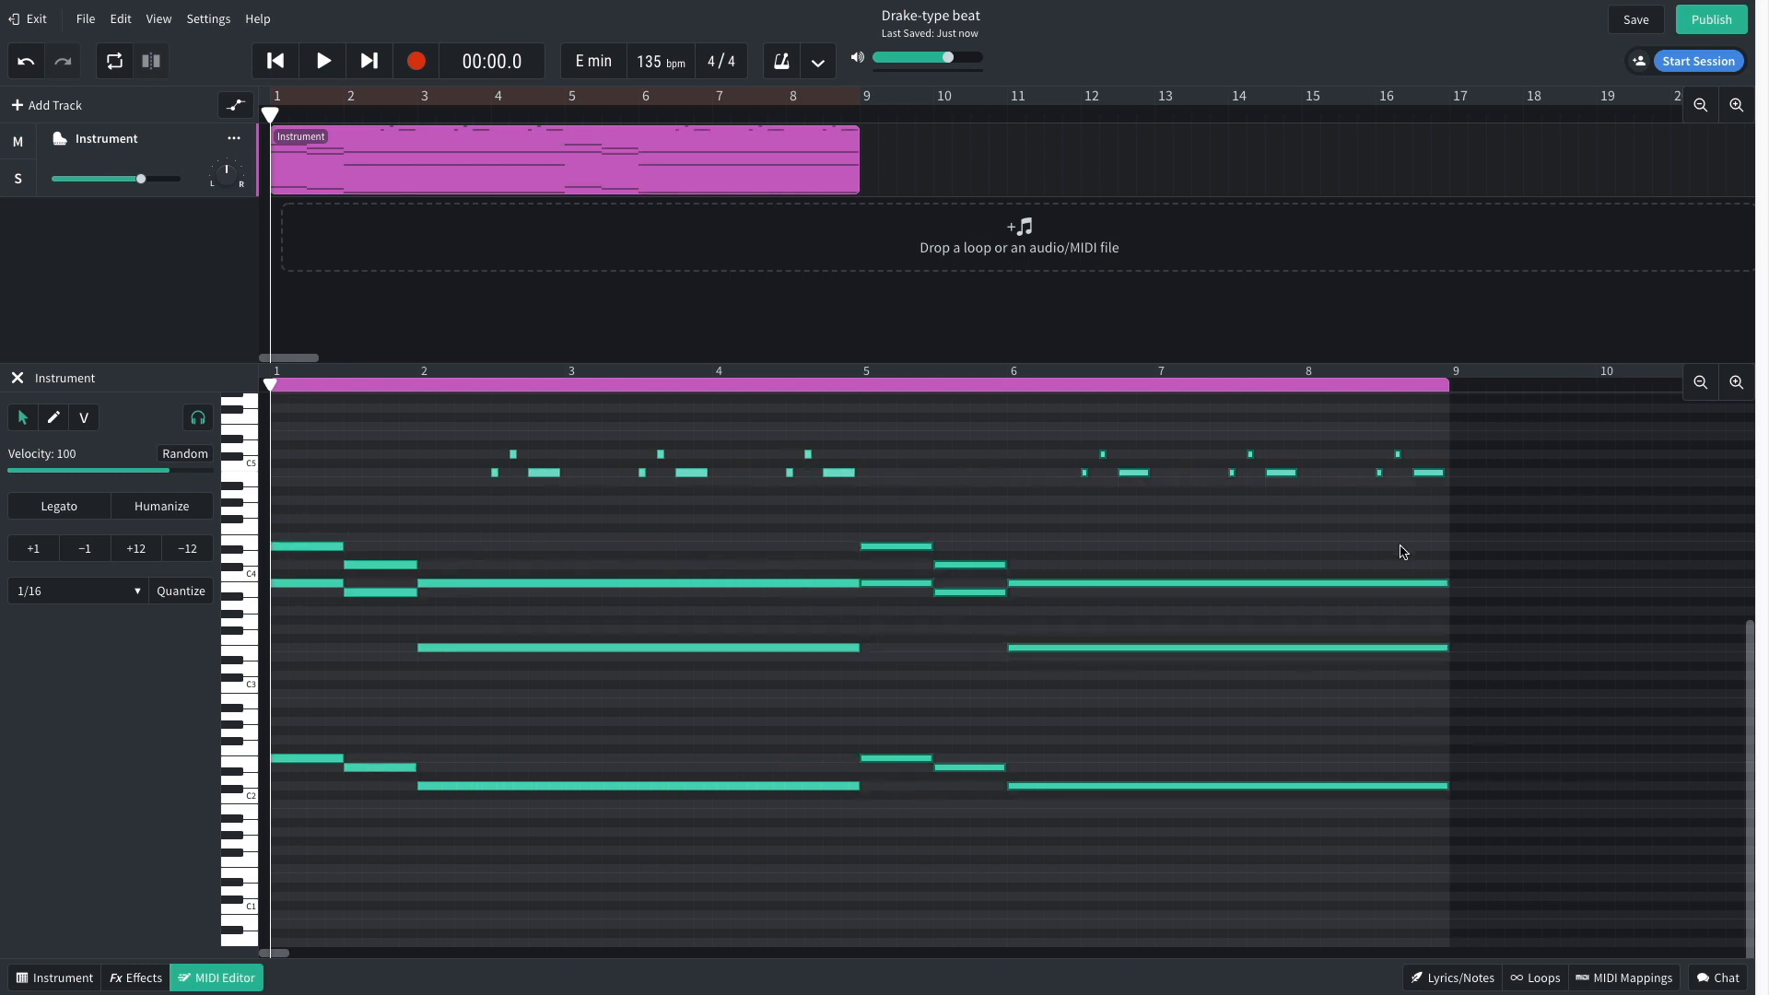
Shorten the copied sustained chord to end at bar 8 and delete the melody notes in bar 8.
left_click(1399, 517)
left_click_drag(1425, 512, 1412, 873)
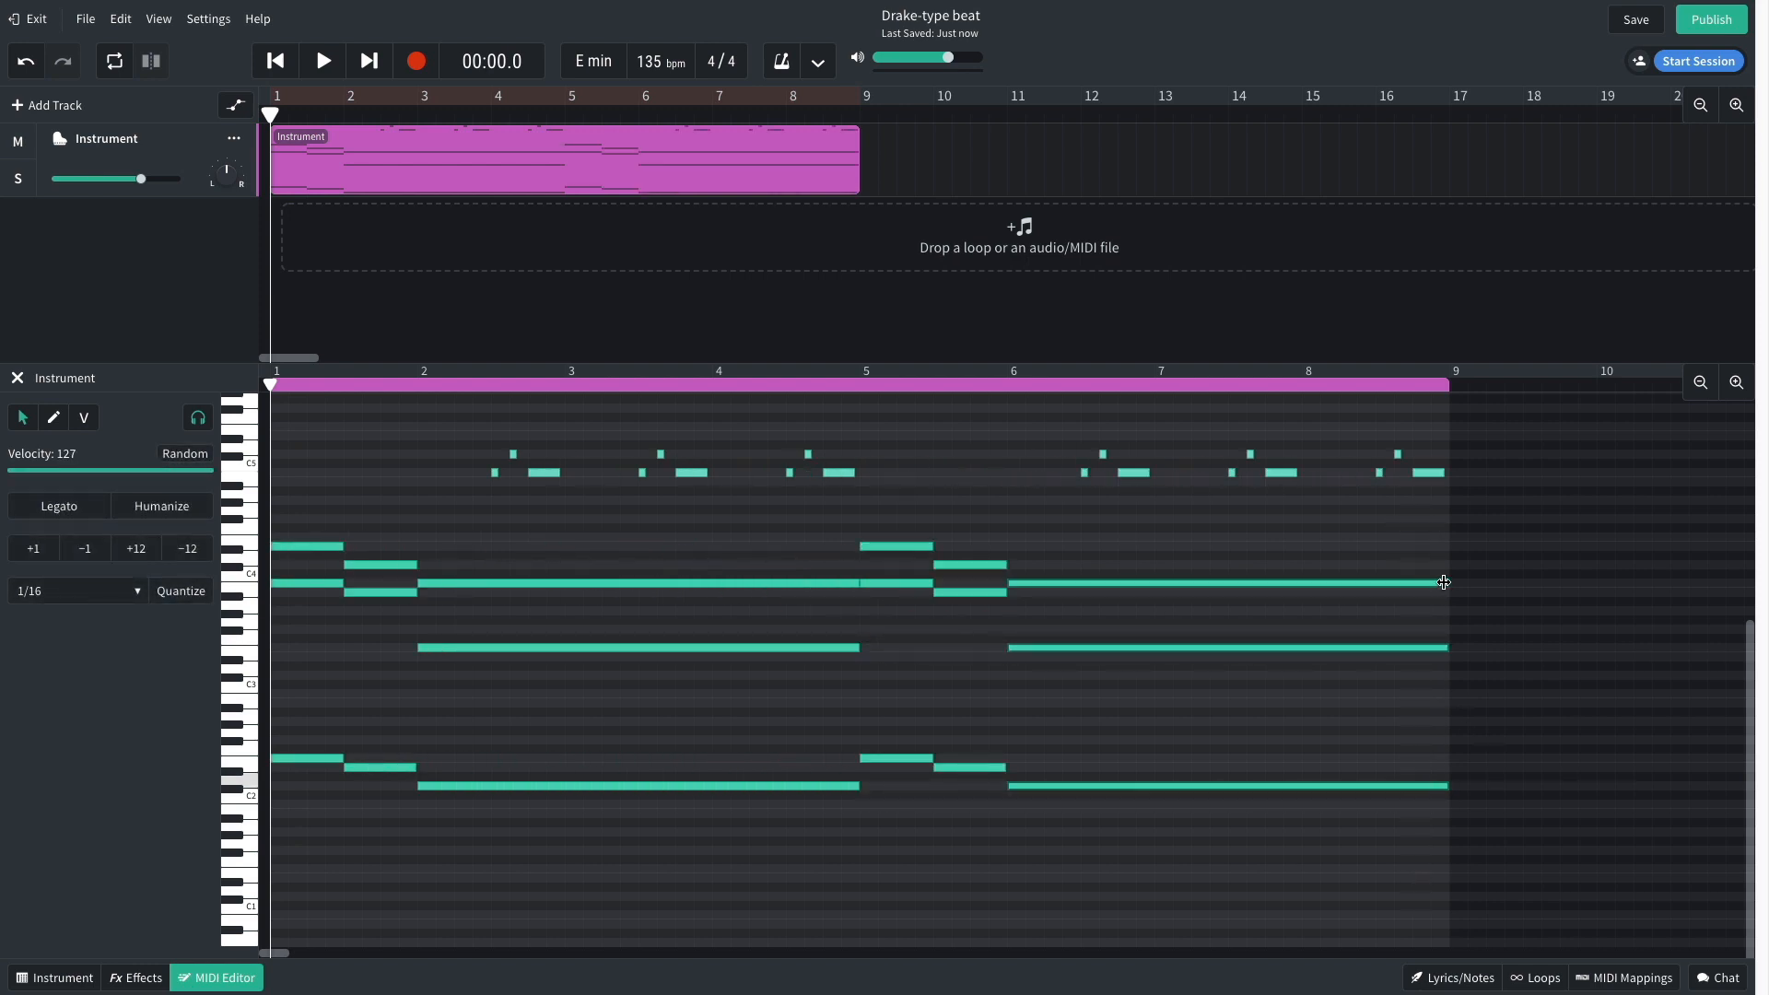
left_click_drag(1447, 582, 1301, 582)
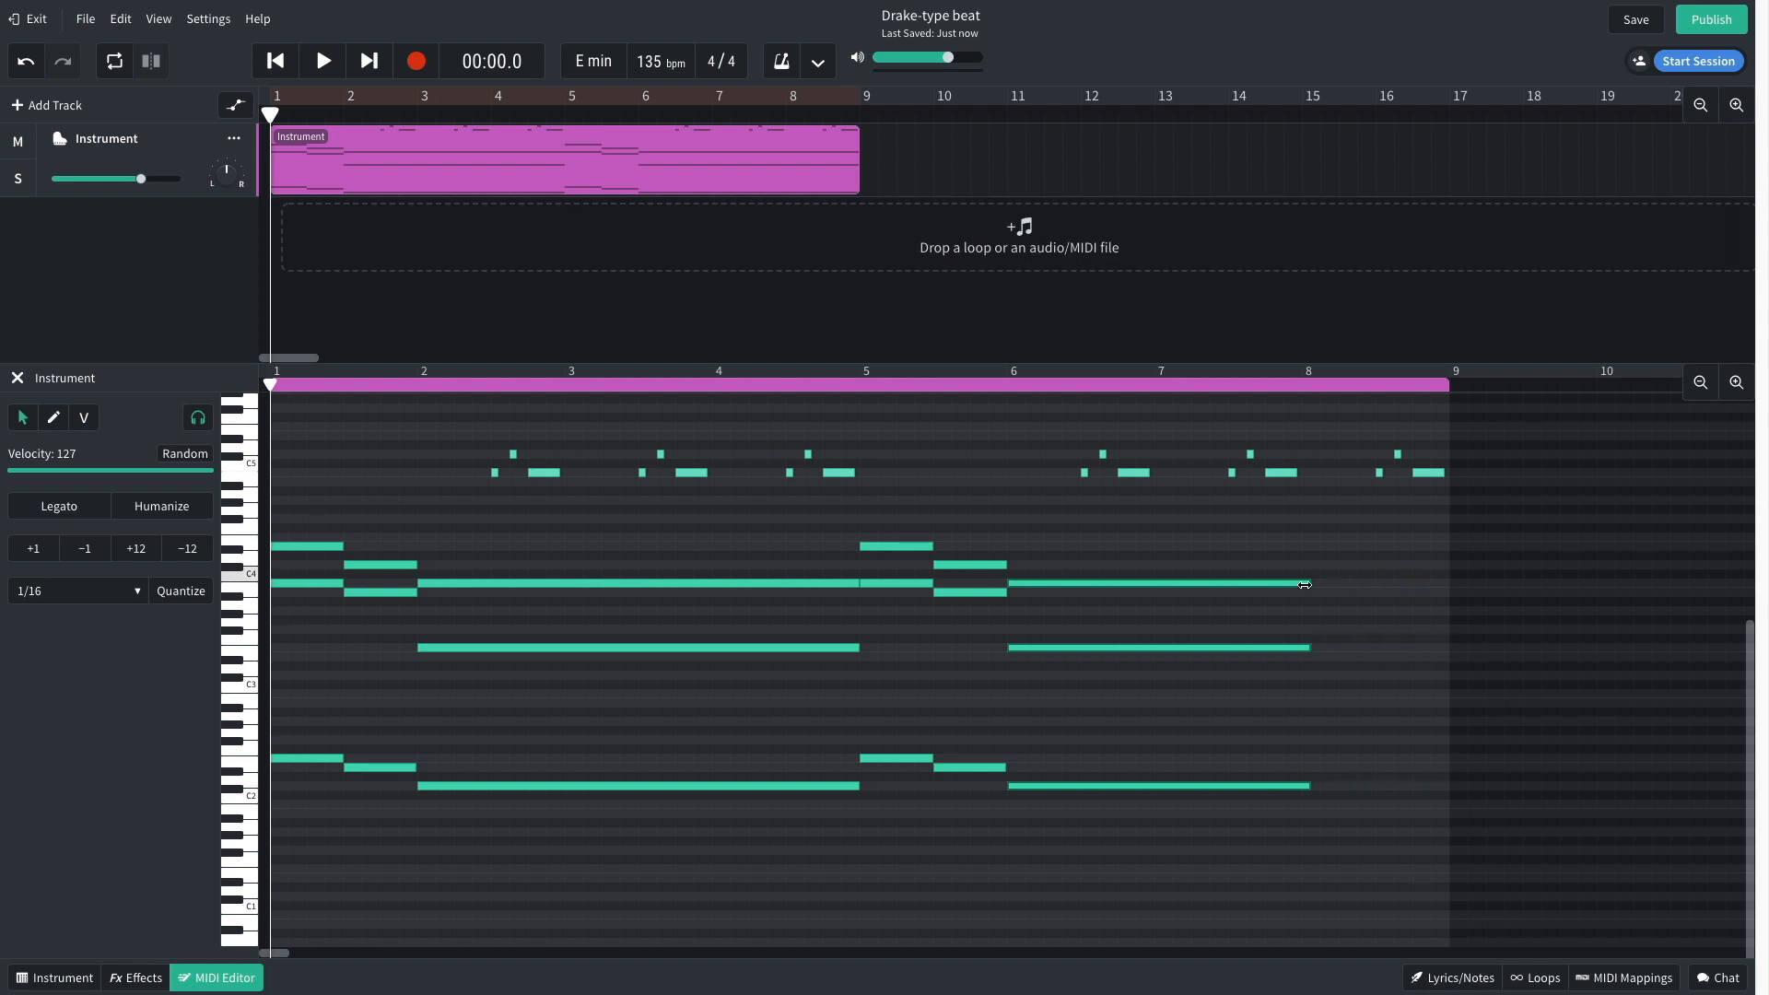
left_click_drag(1364, 505, 1493, 425)
key("Delete")
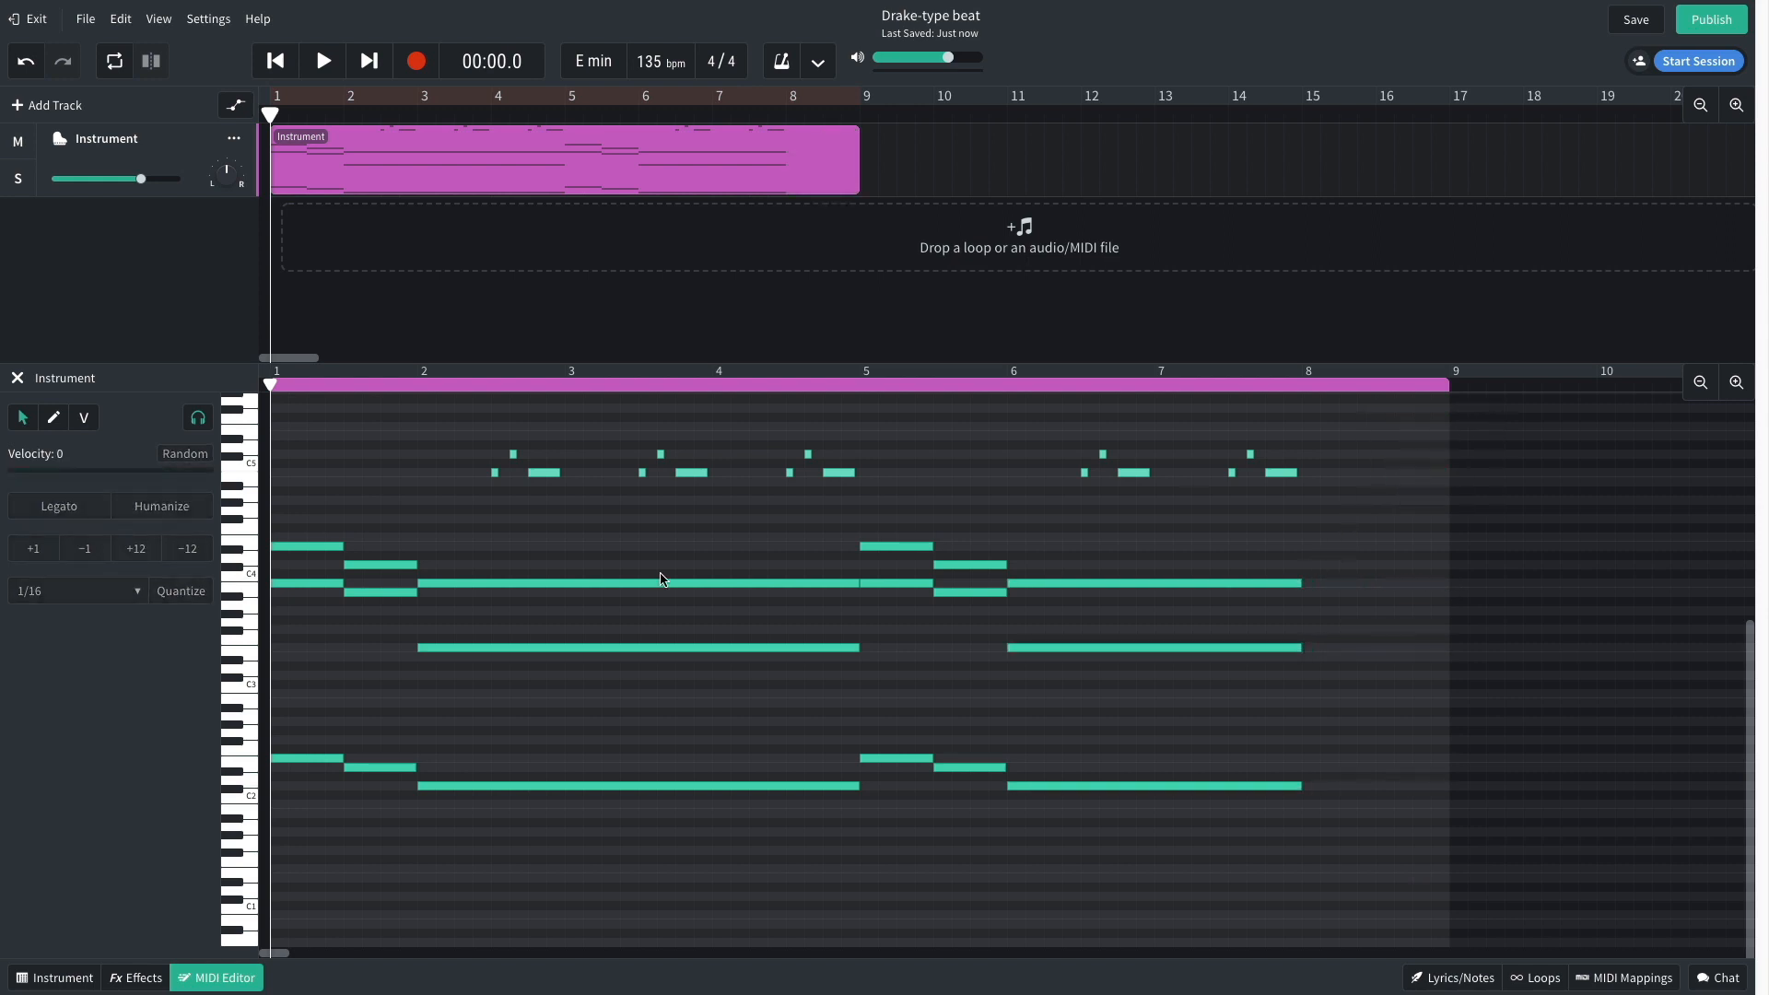
Copy the two opening half-bar chords into bar 8 and play the region.
left_click_drag(401, 487, 1412, 766)
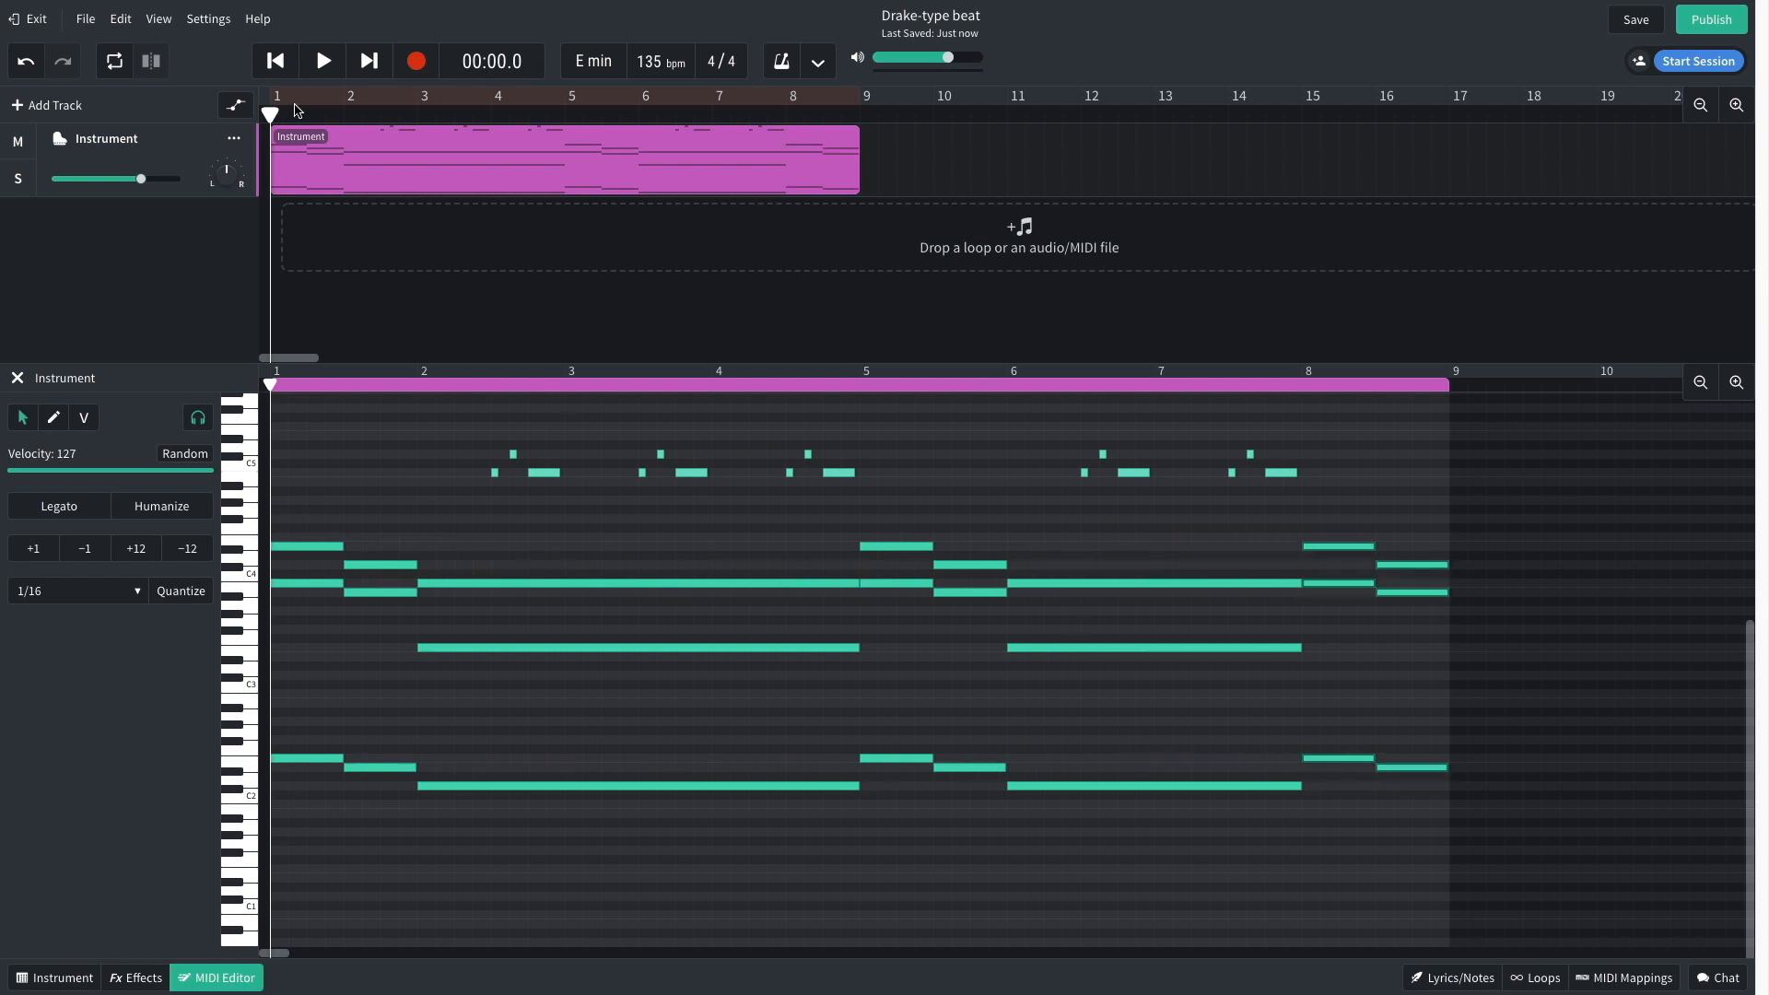
key("space")
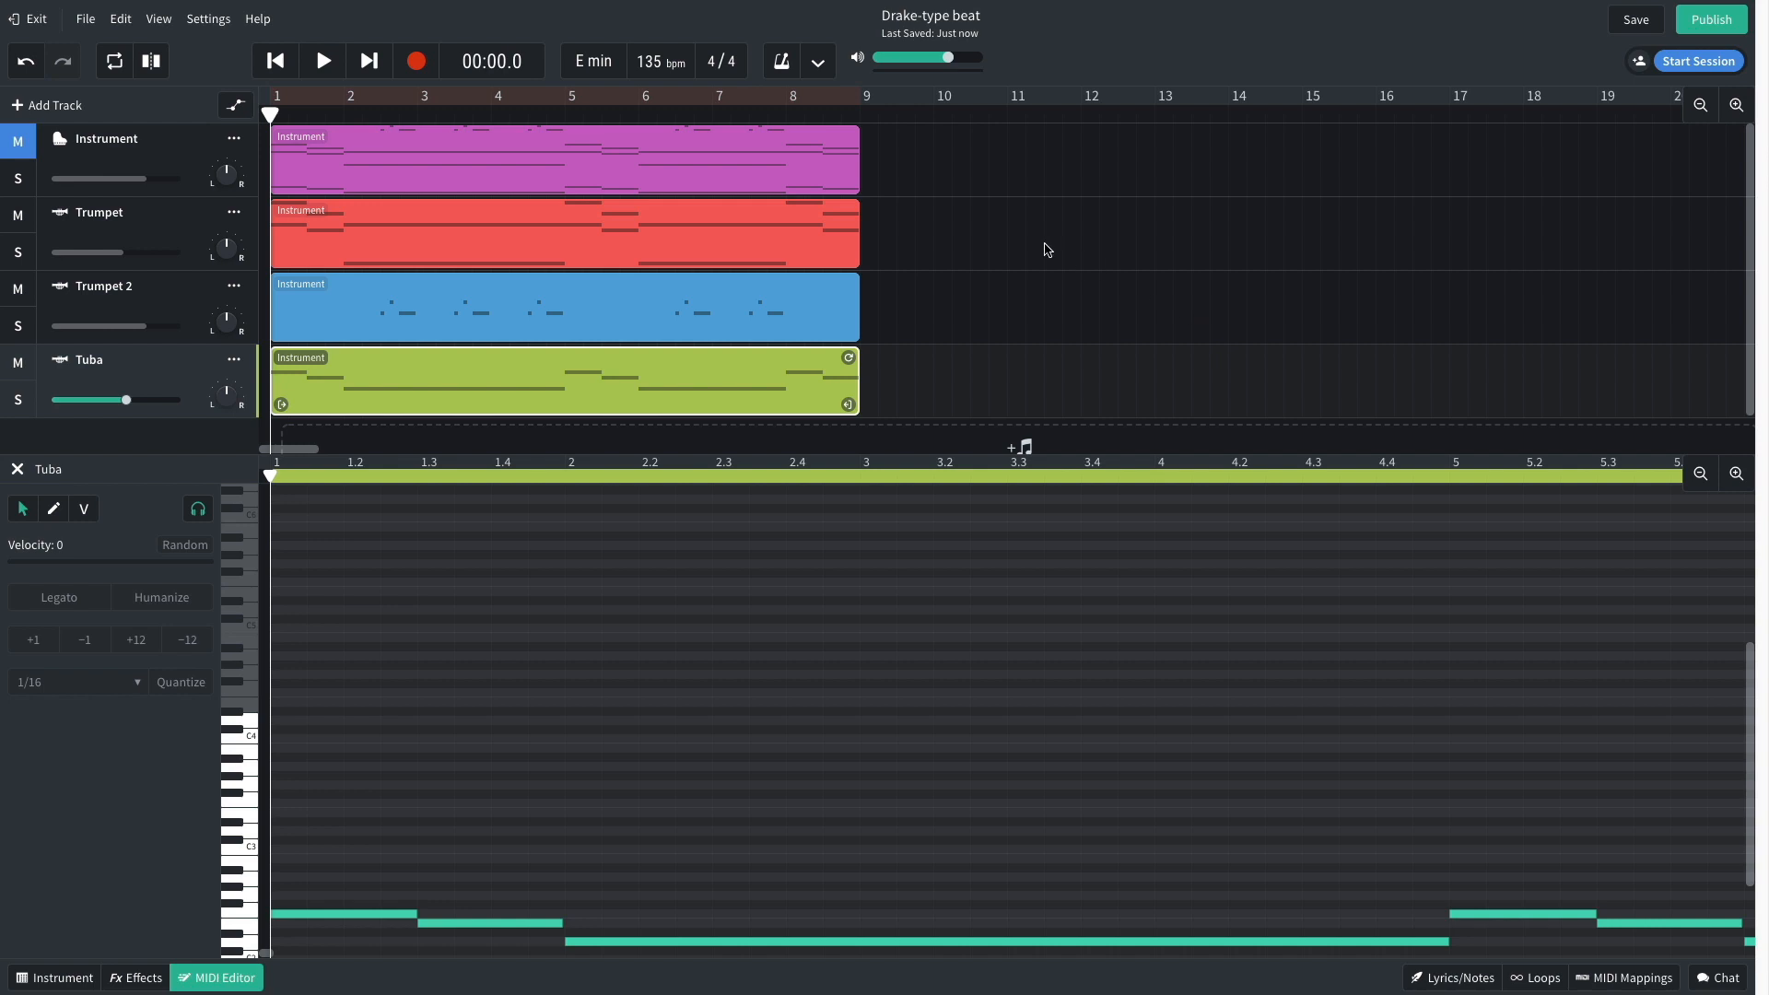
Examine the notes of the Trumpet and Trumpet 2 regions and play the arrangement.
left_click(725, 222)
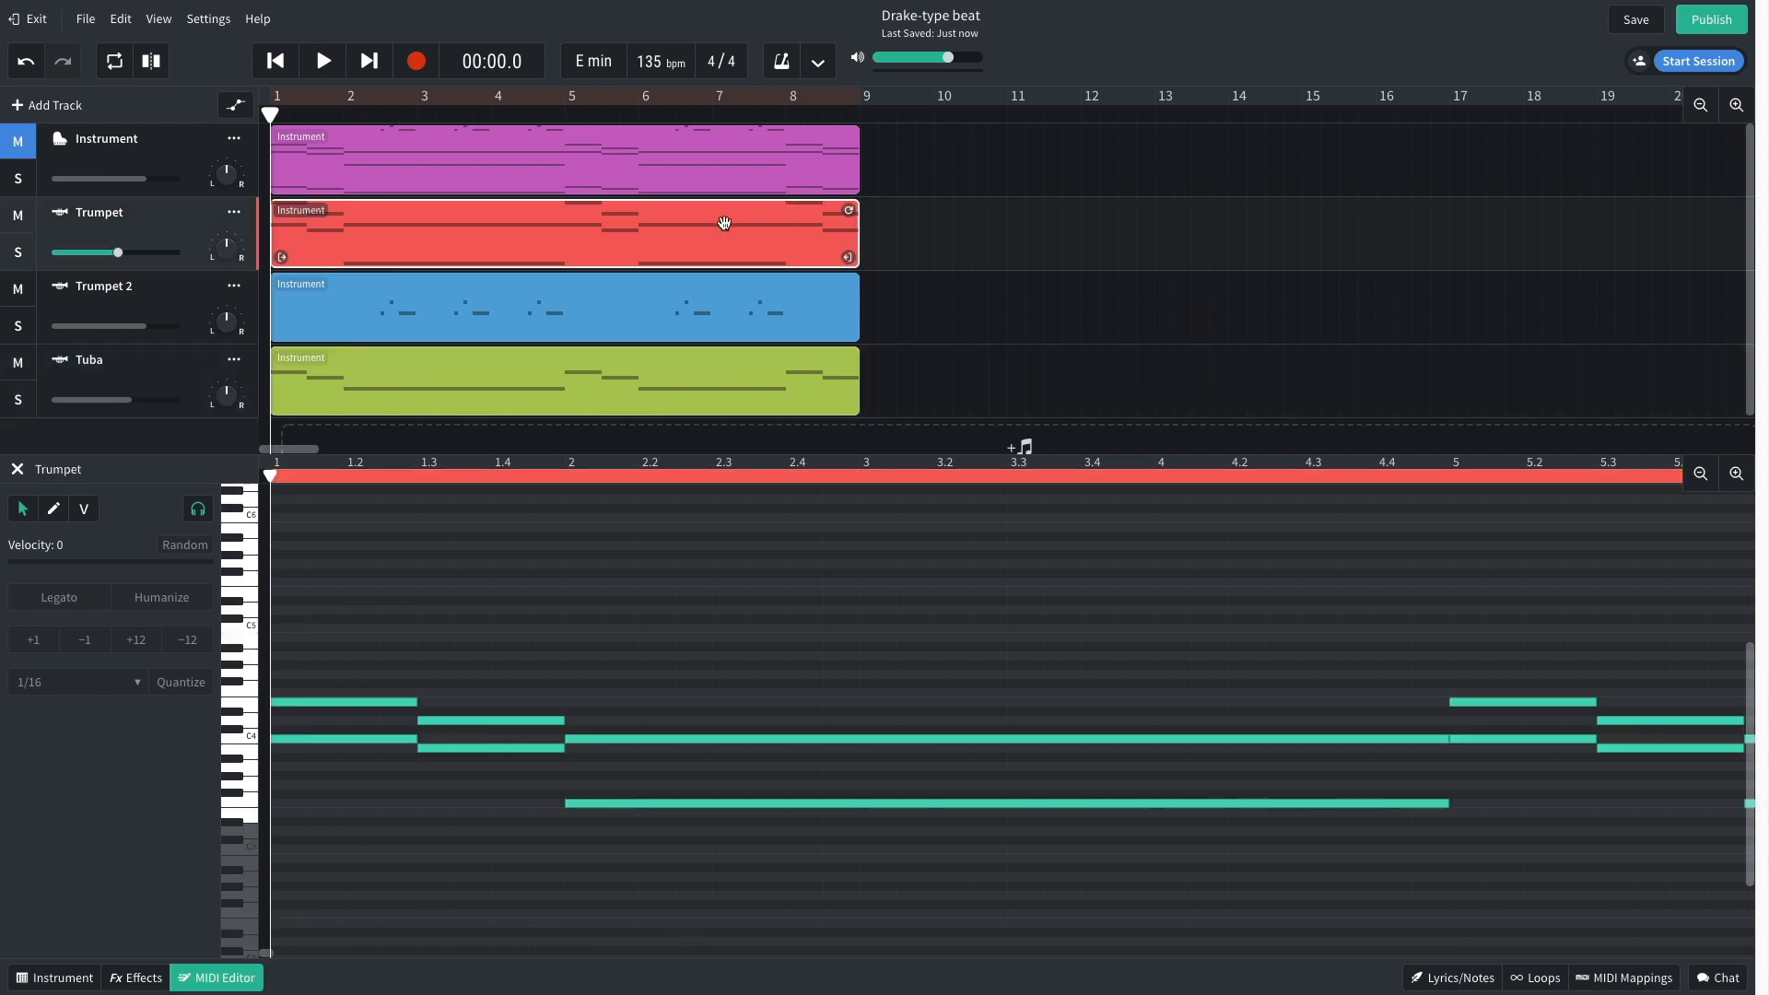
left_click(676, 316)
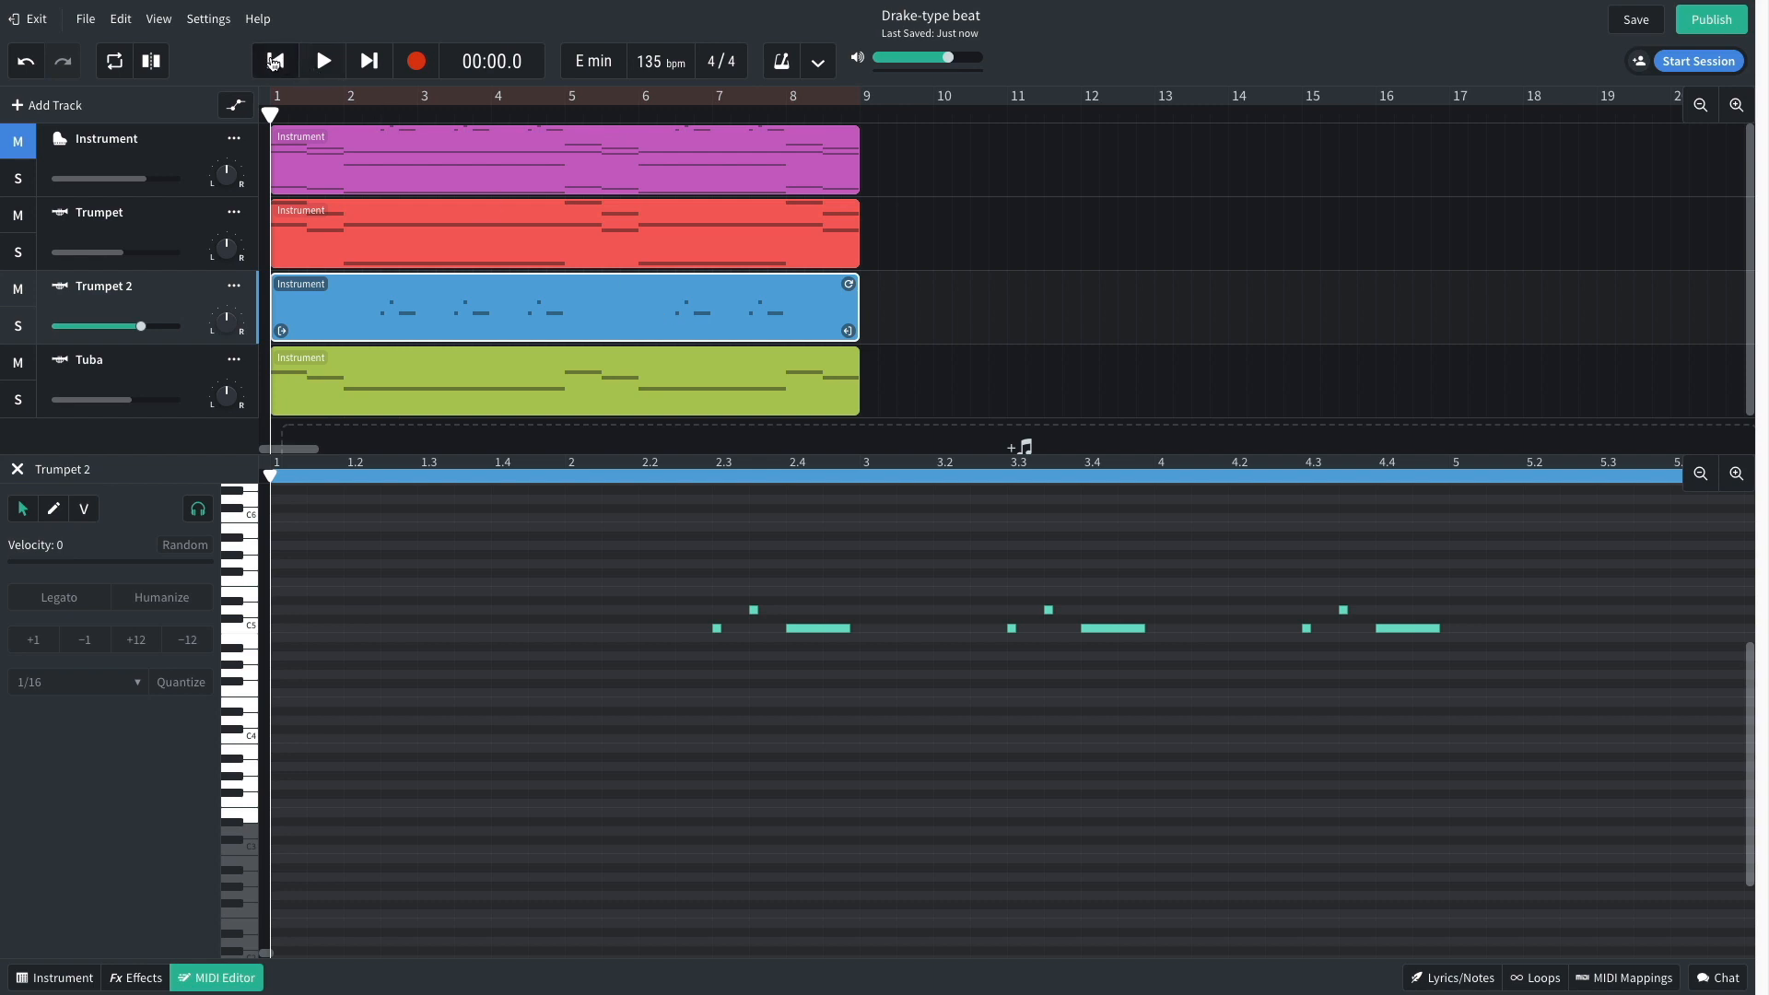
key("space")
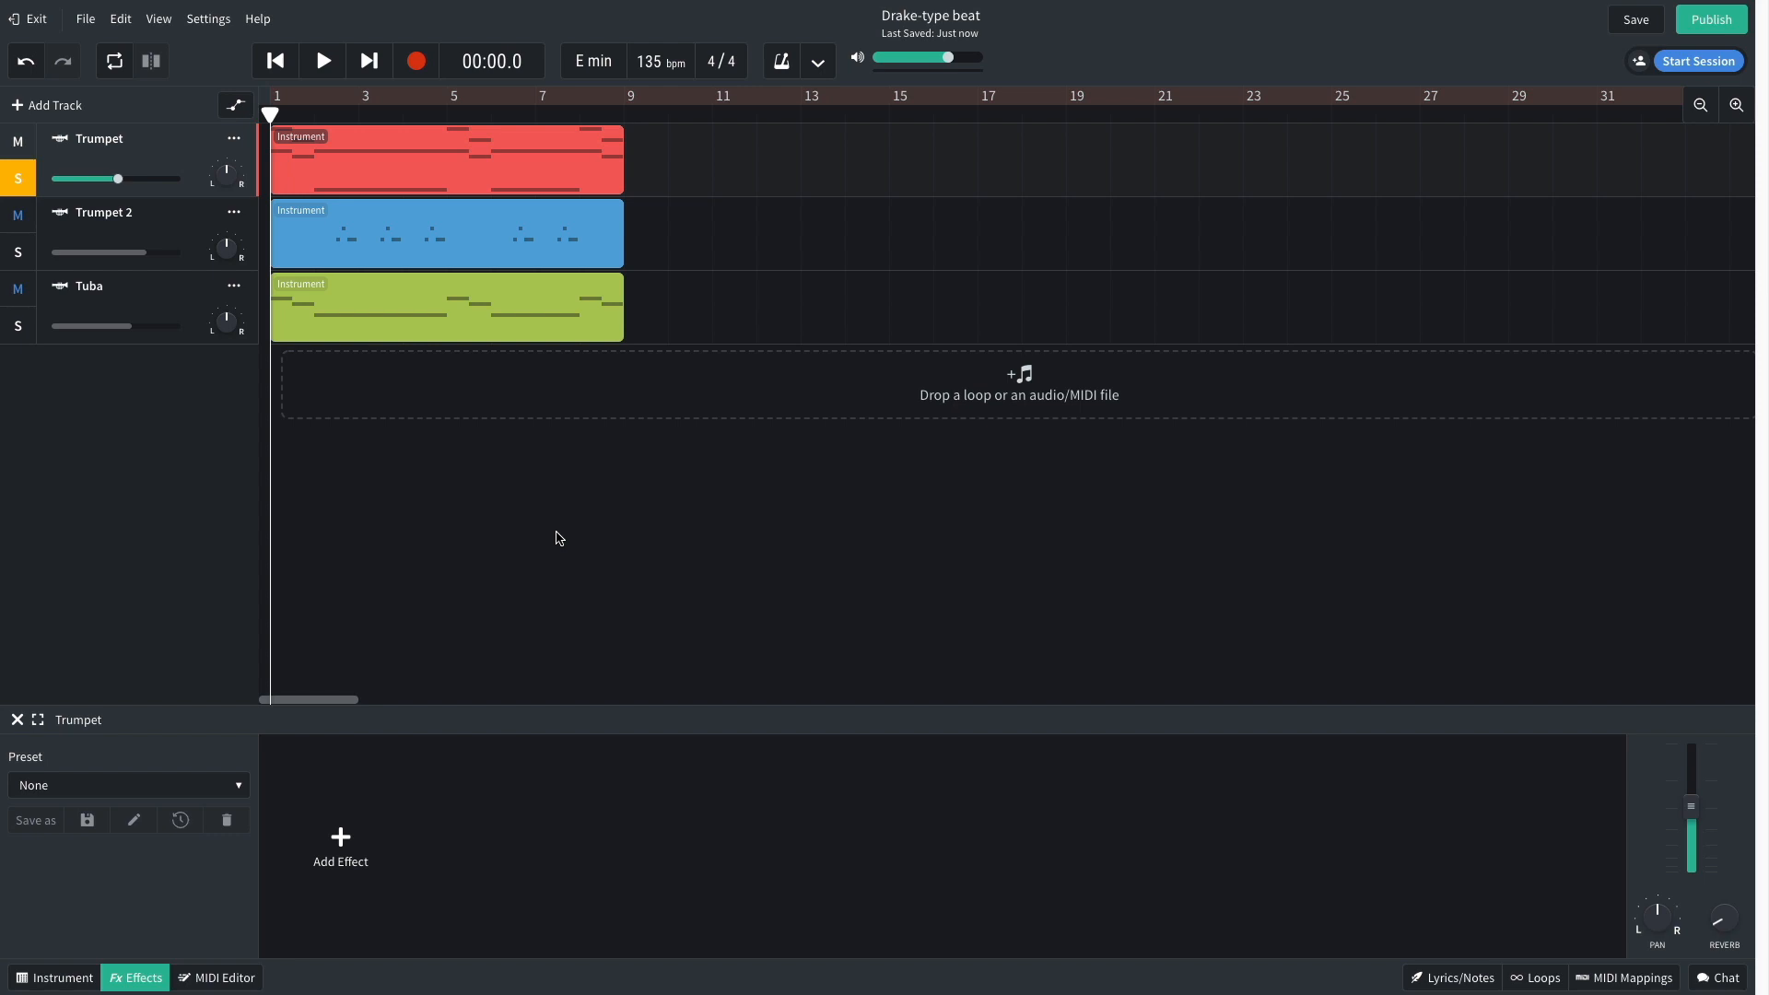
Add a lowpass Multi Filter to the Trumpet track, lower its frequency to slightly above the midpoint, and play the soloed track from the start.
key("space")
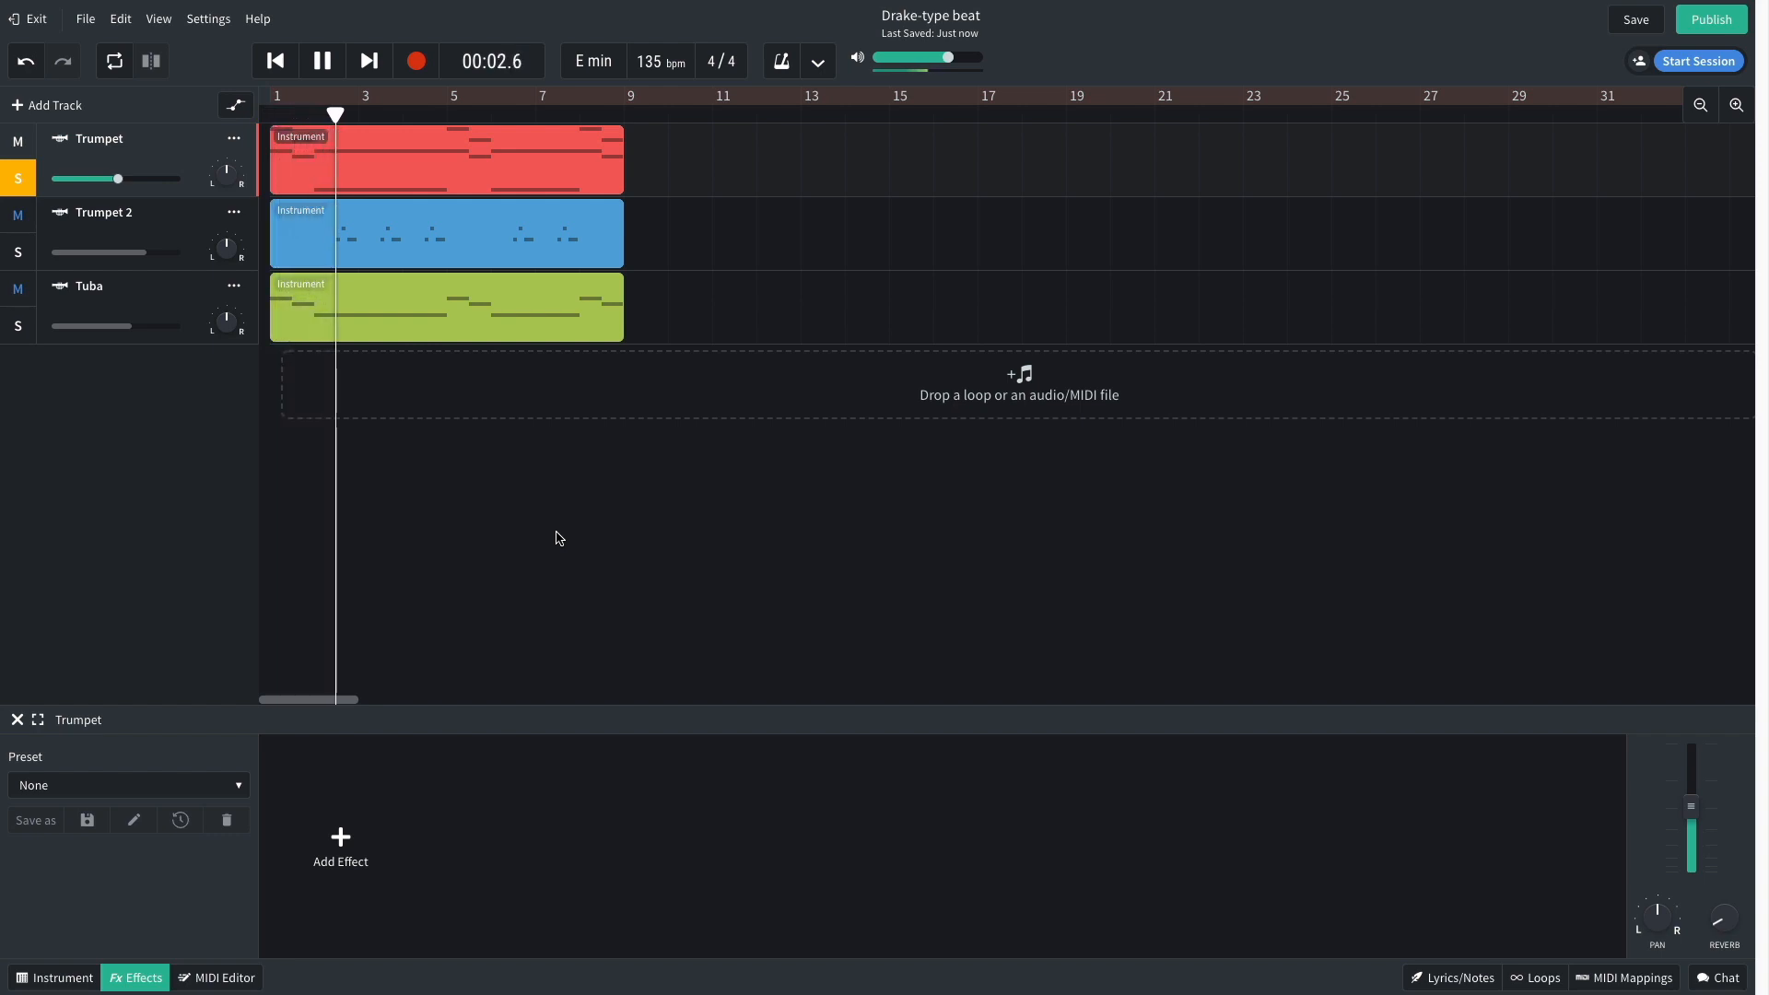
key("space")
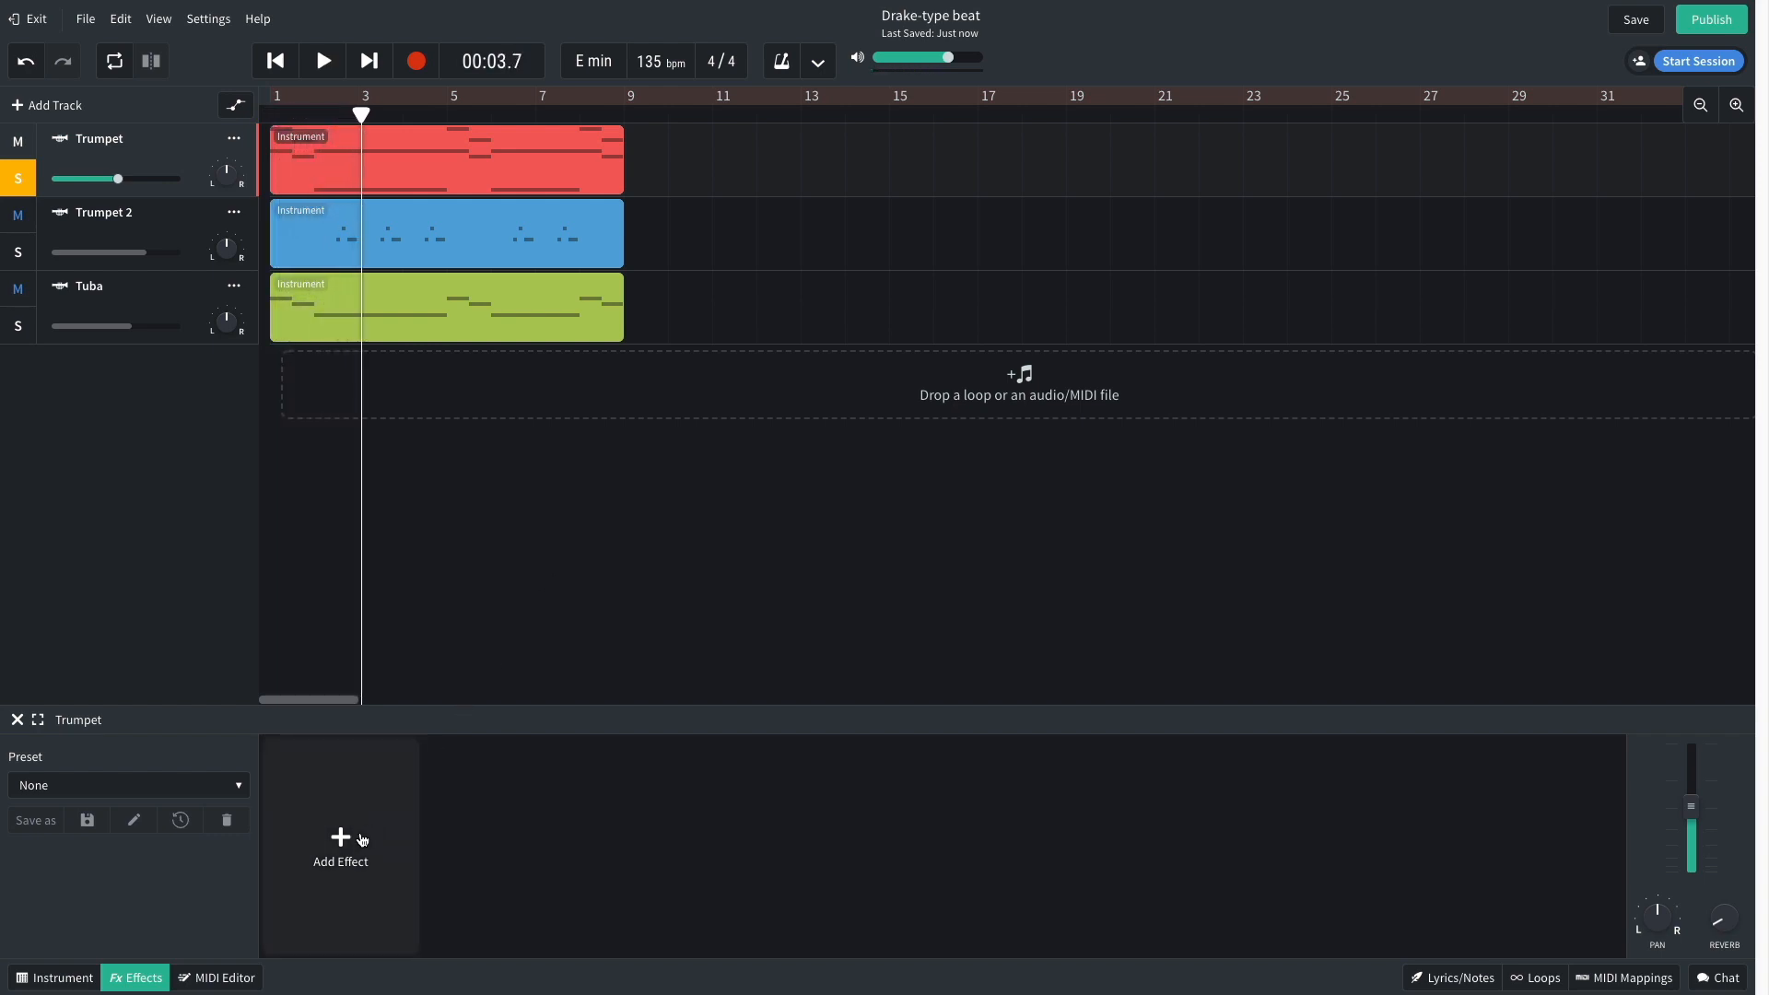
left_click(346, 838)
mouse_move(414, 919)
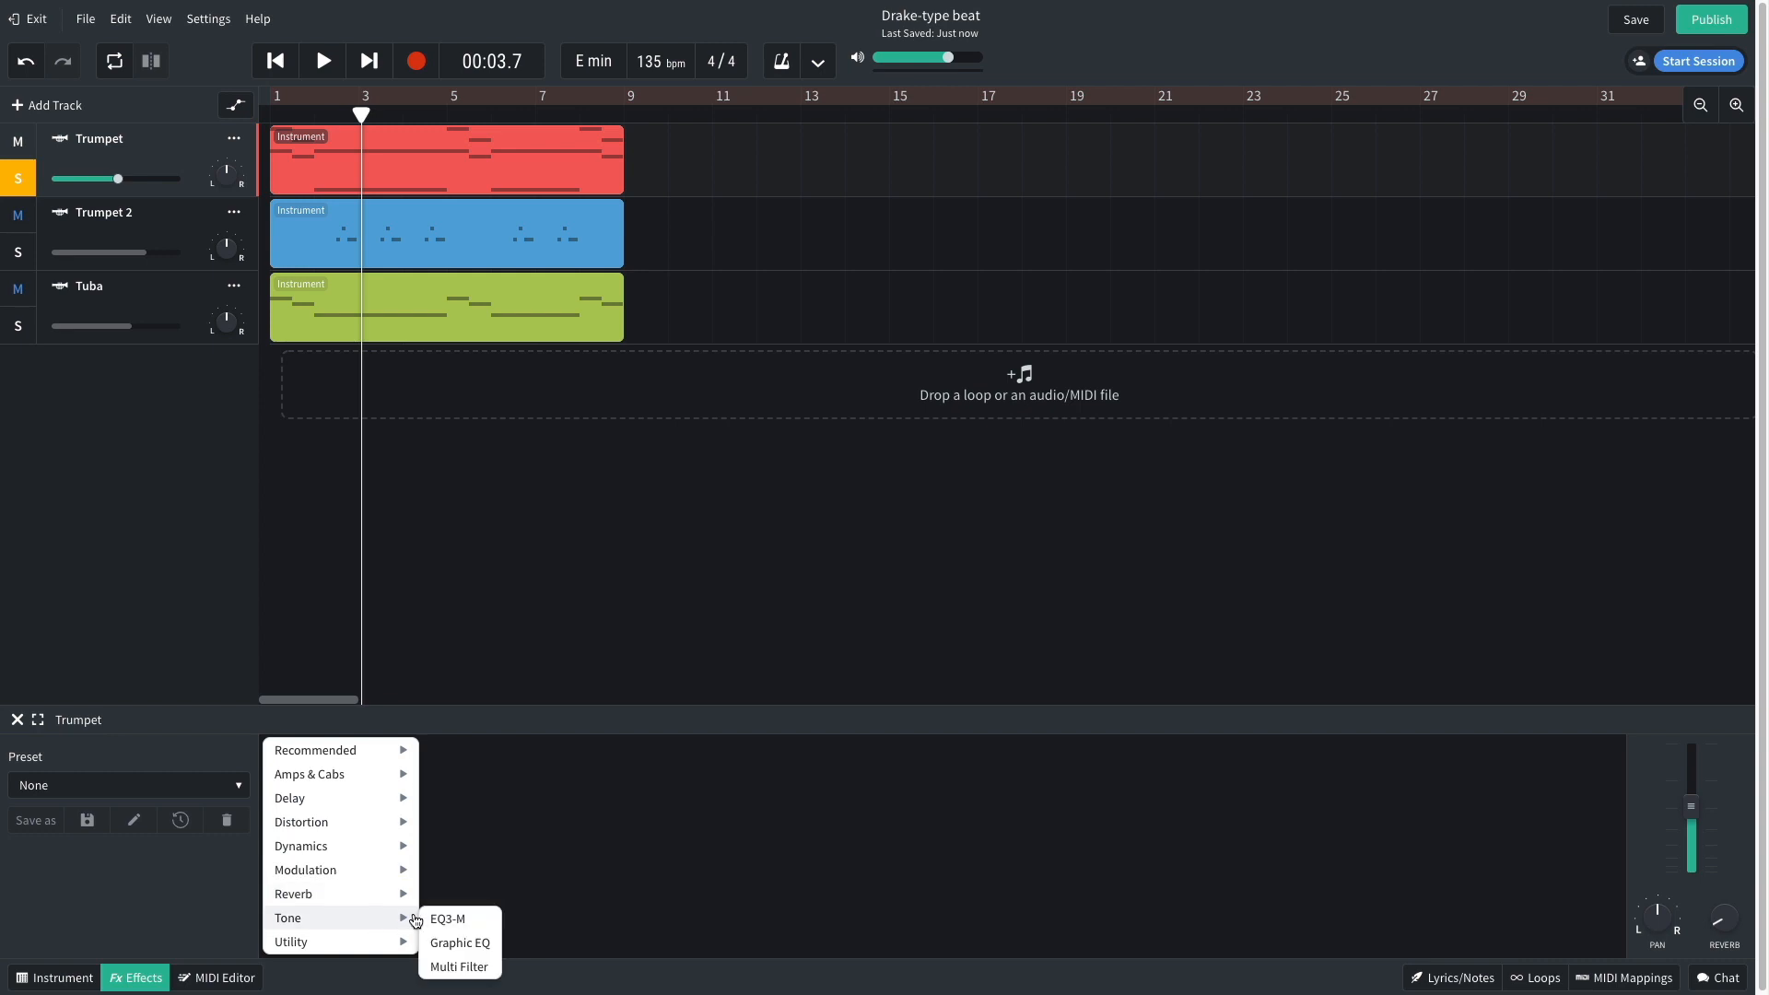
left_click(479, 966)
left_click_drag(334, 883, 349, 951)
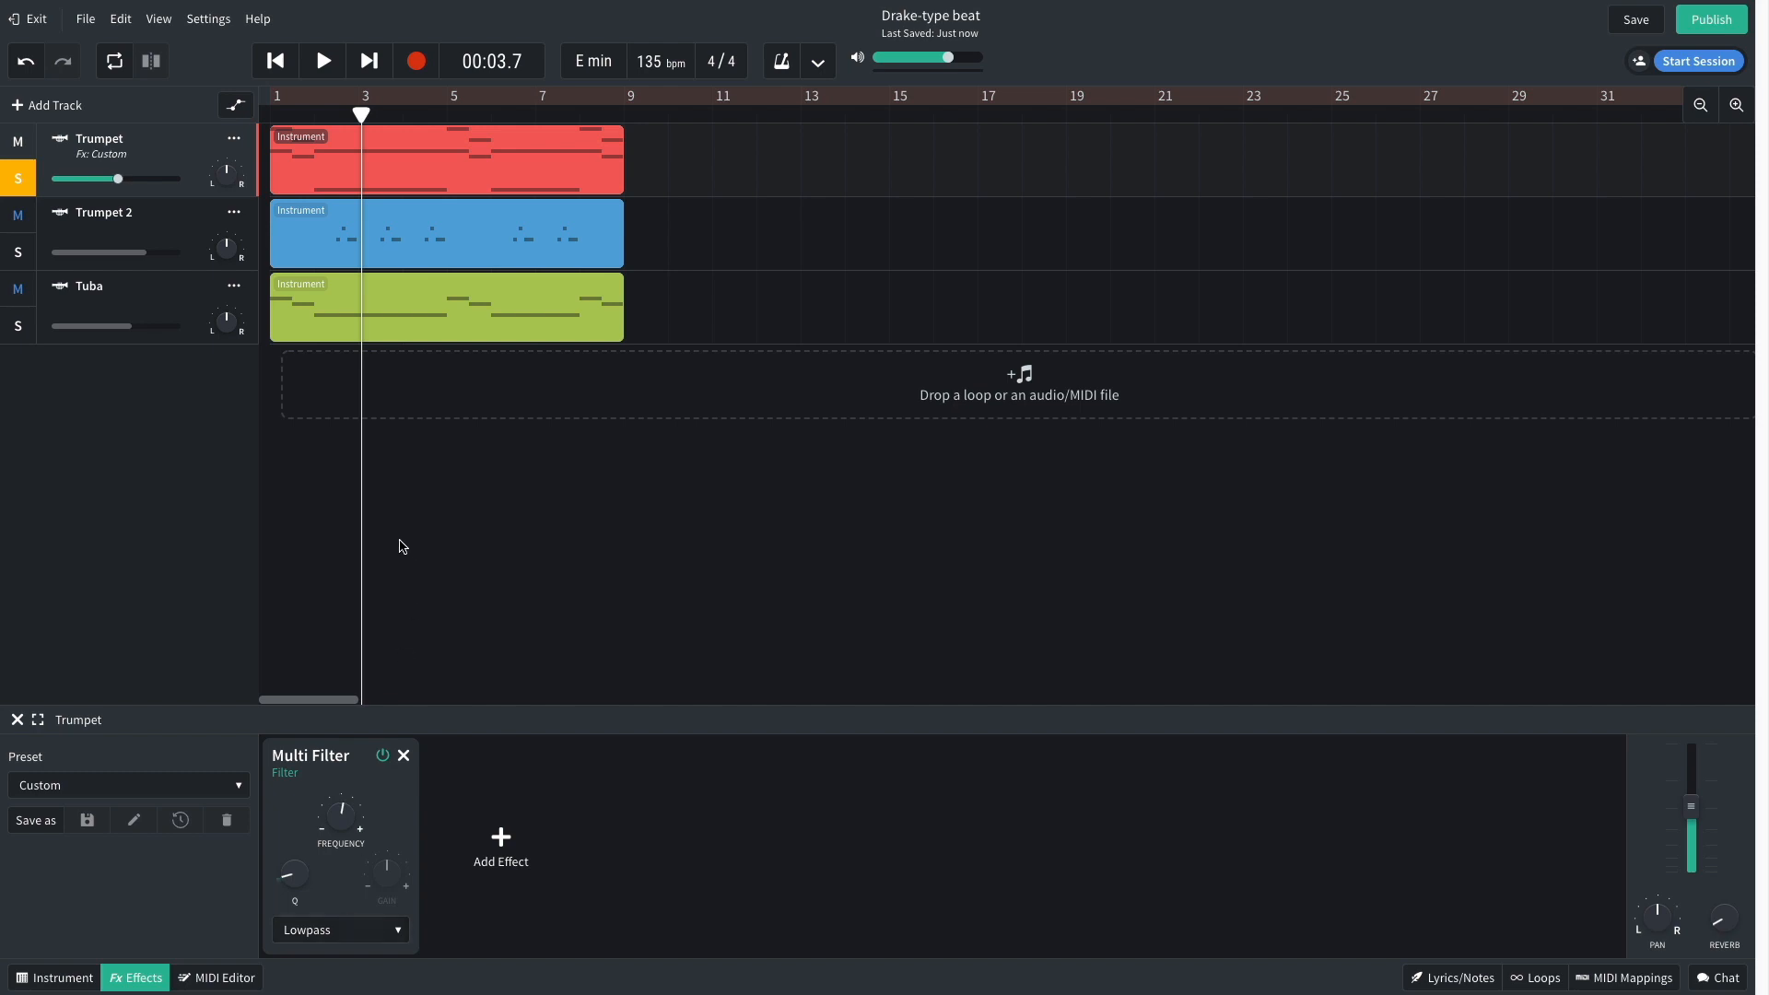
left_click(275, 61)
key("space")
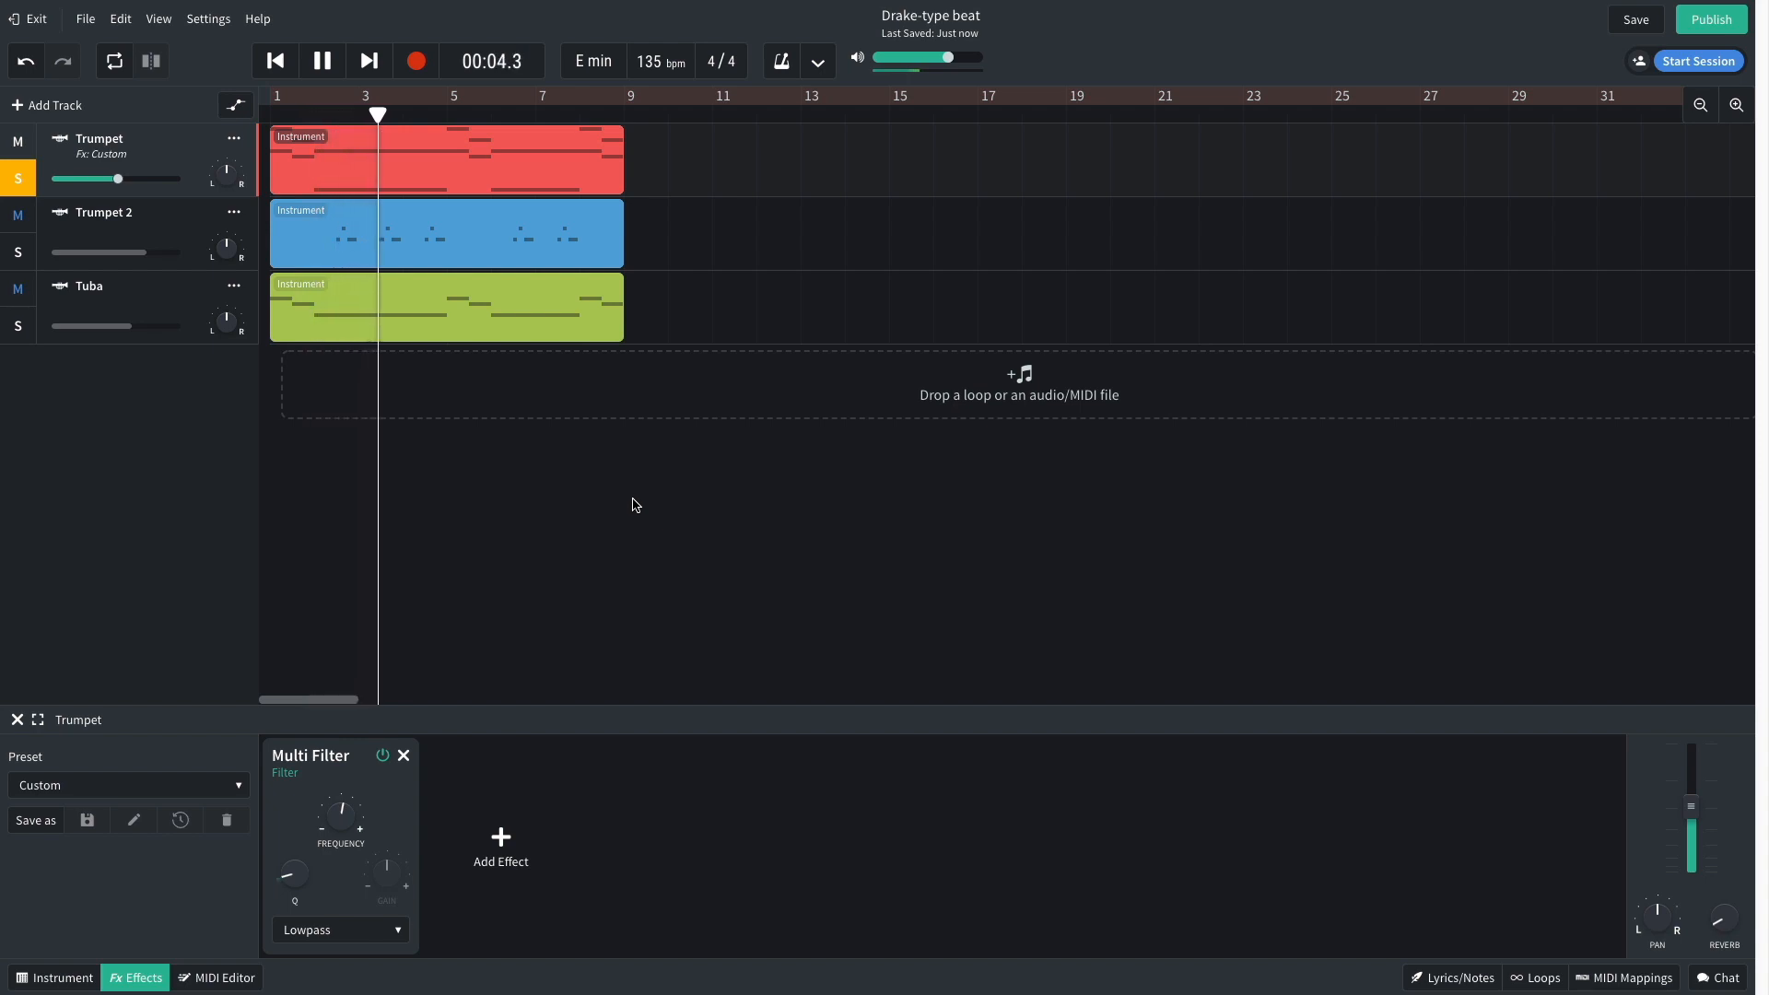
key("space")
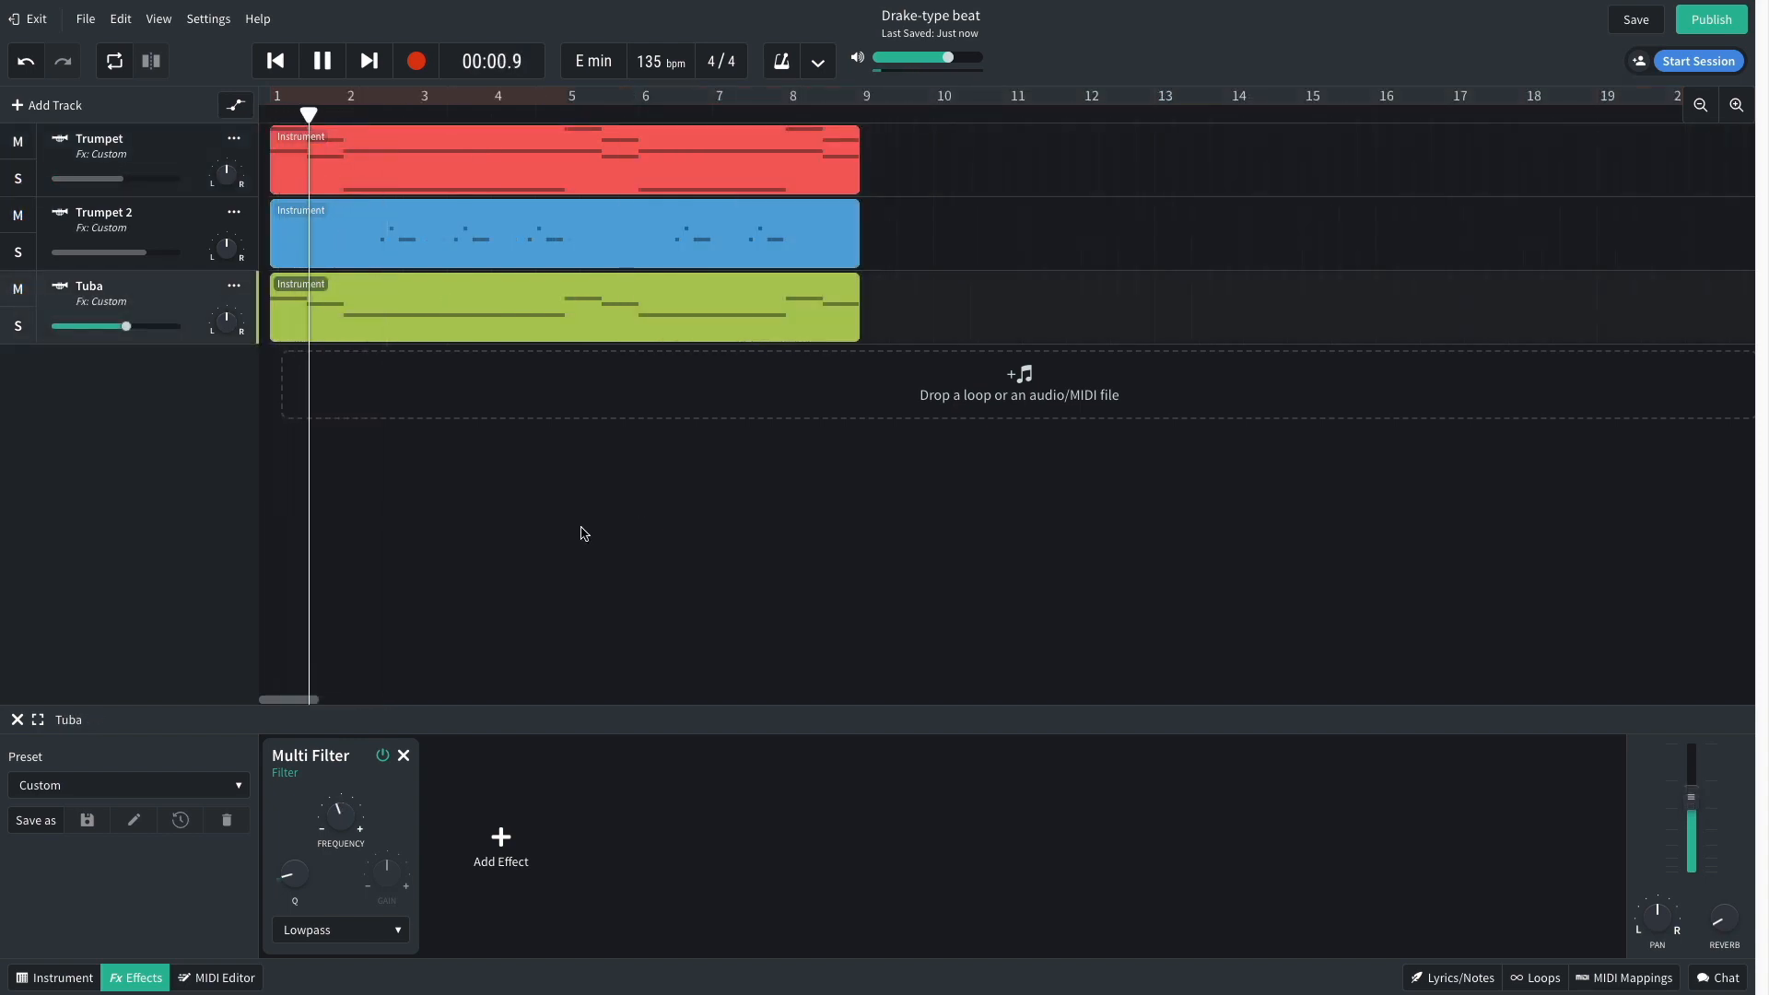
Examine the Trumpet 2 track's lowpass Multi Filter while the arrangement plays and stop playback.
left_click(184, 227)
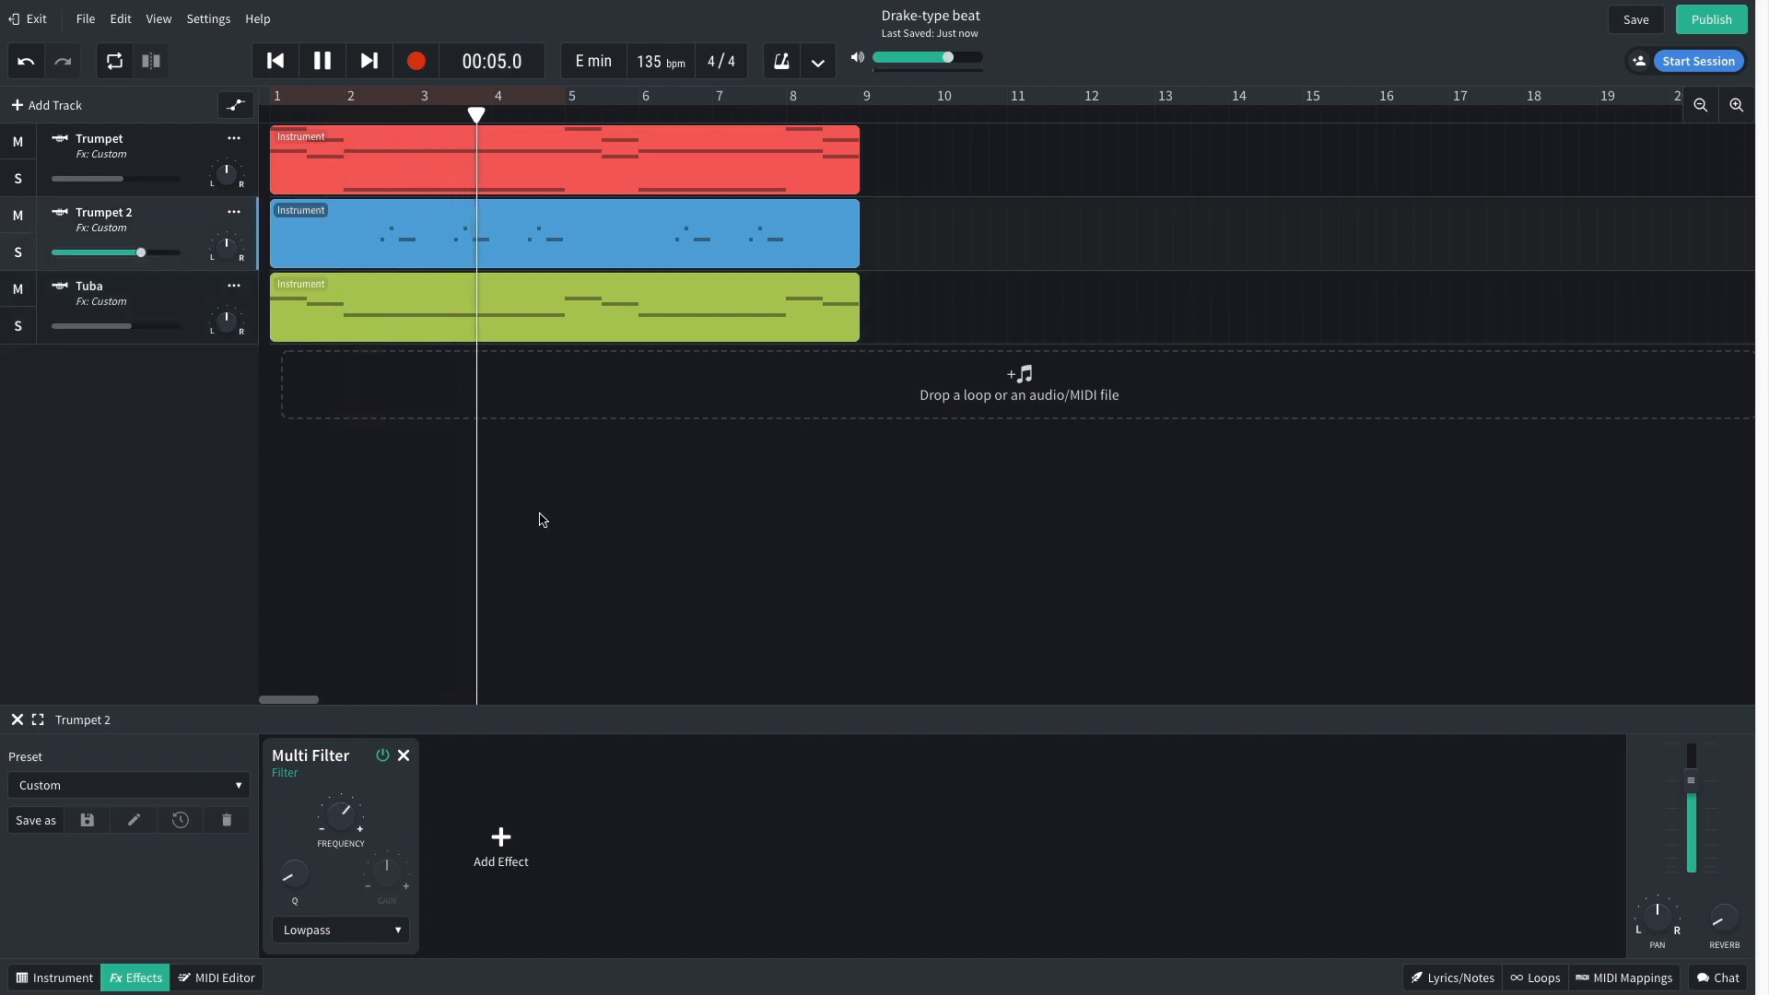
key("space")
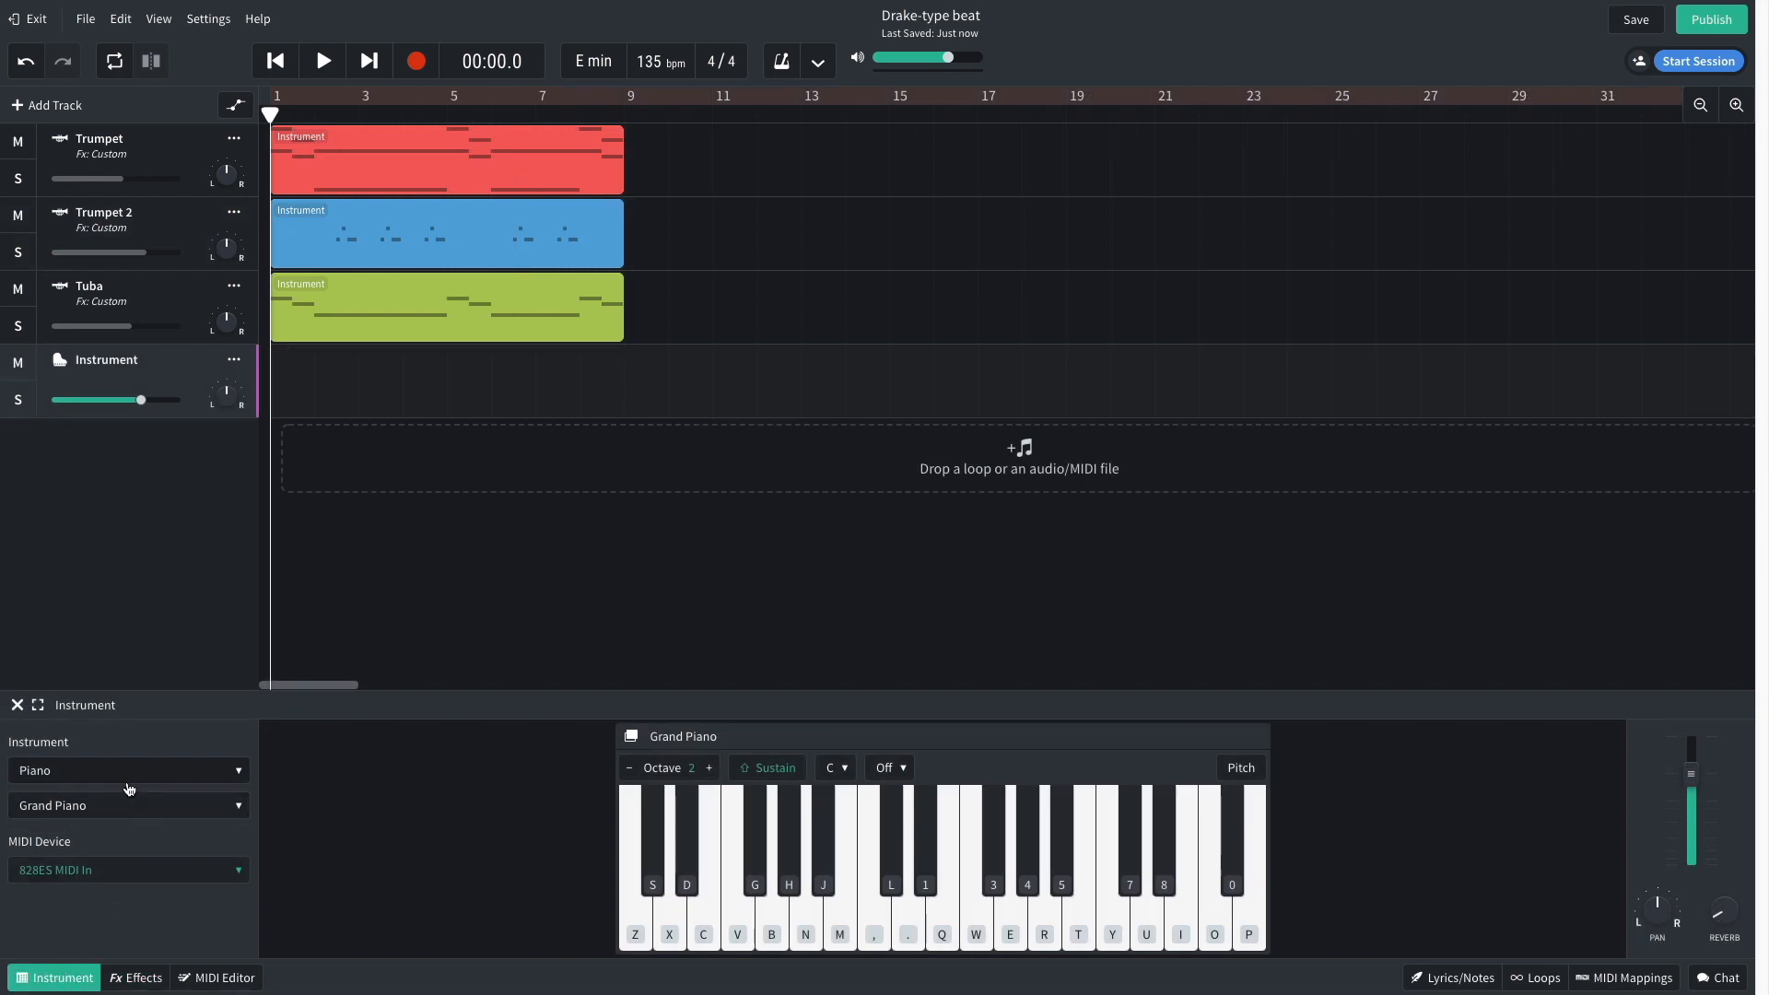
Set the newly added instrument track to Drum Pads with the Trap Kit.
left_click(132, 785)
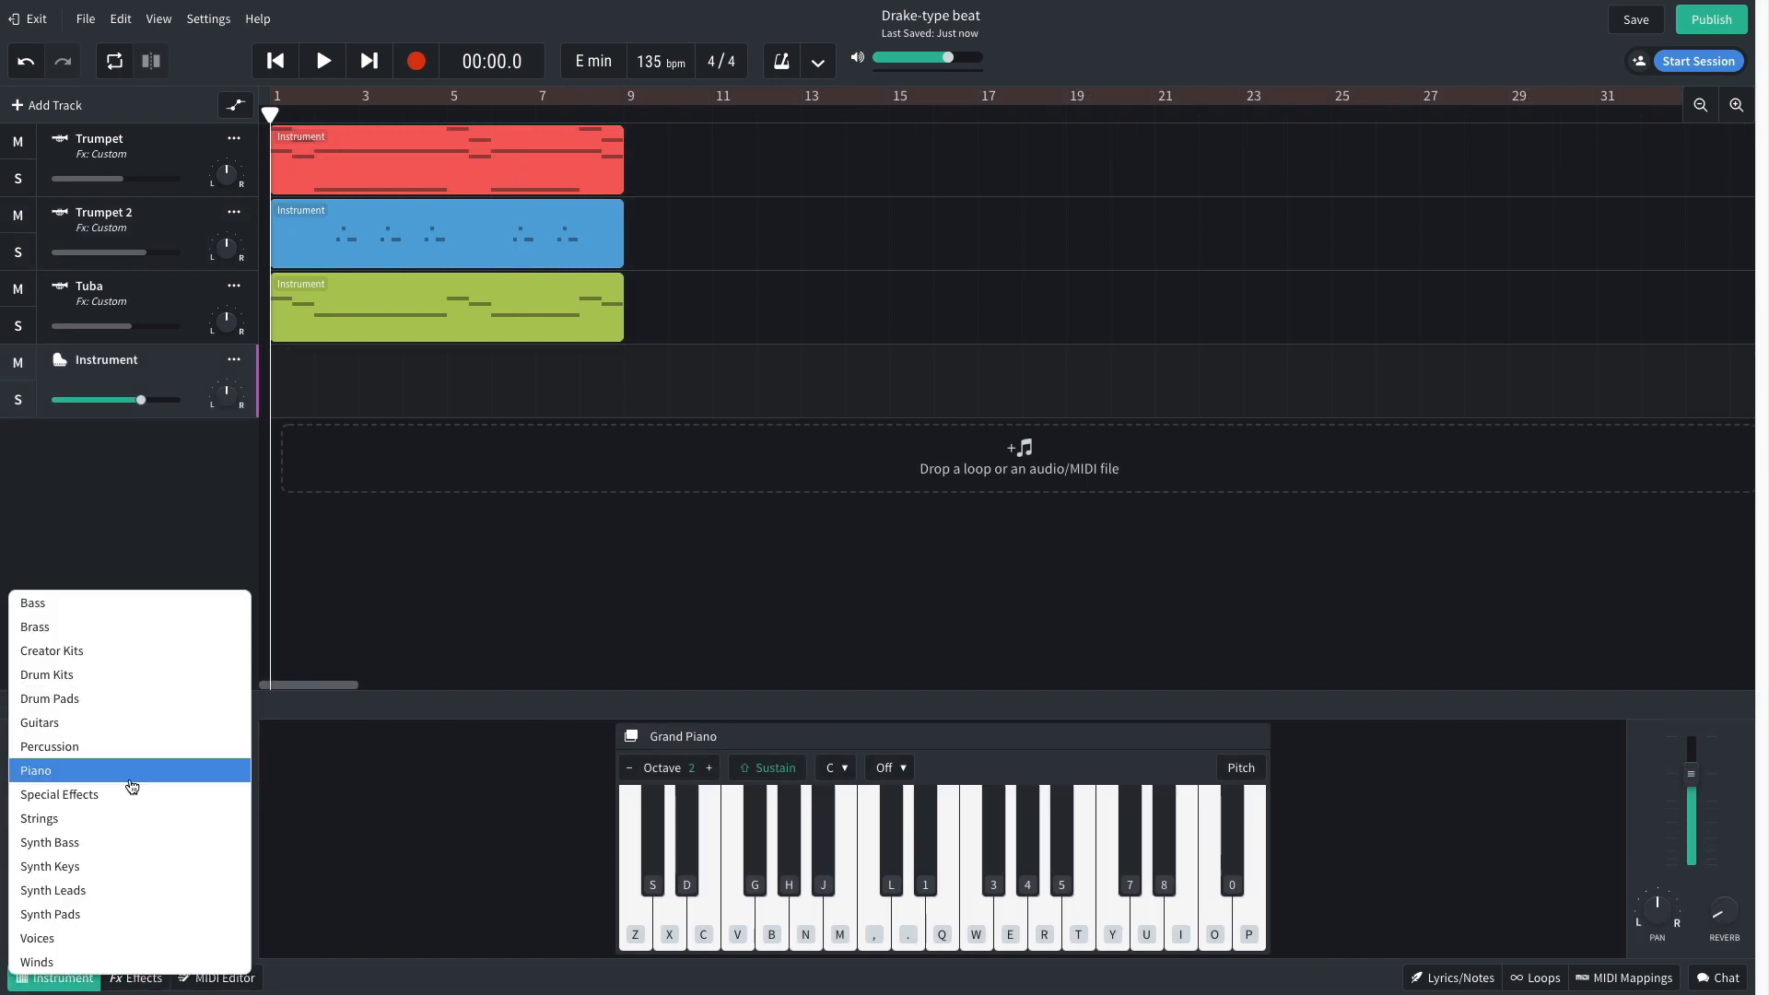
left_click(140, 699)
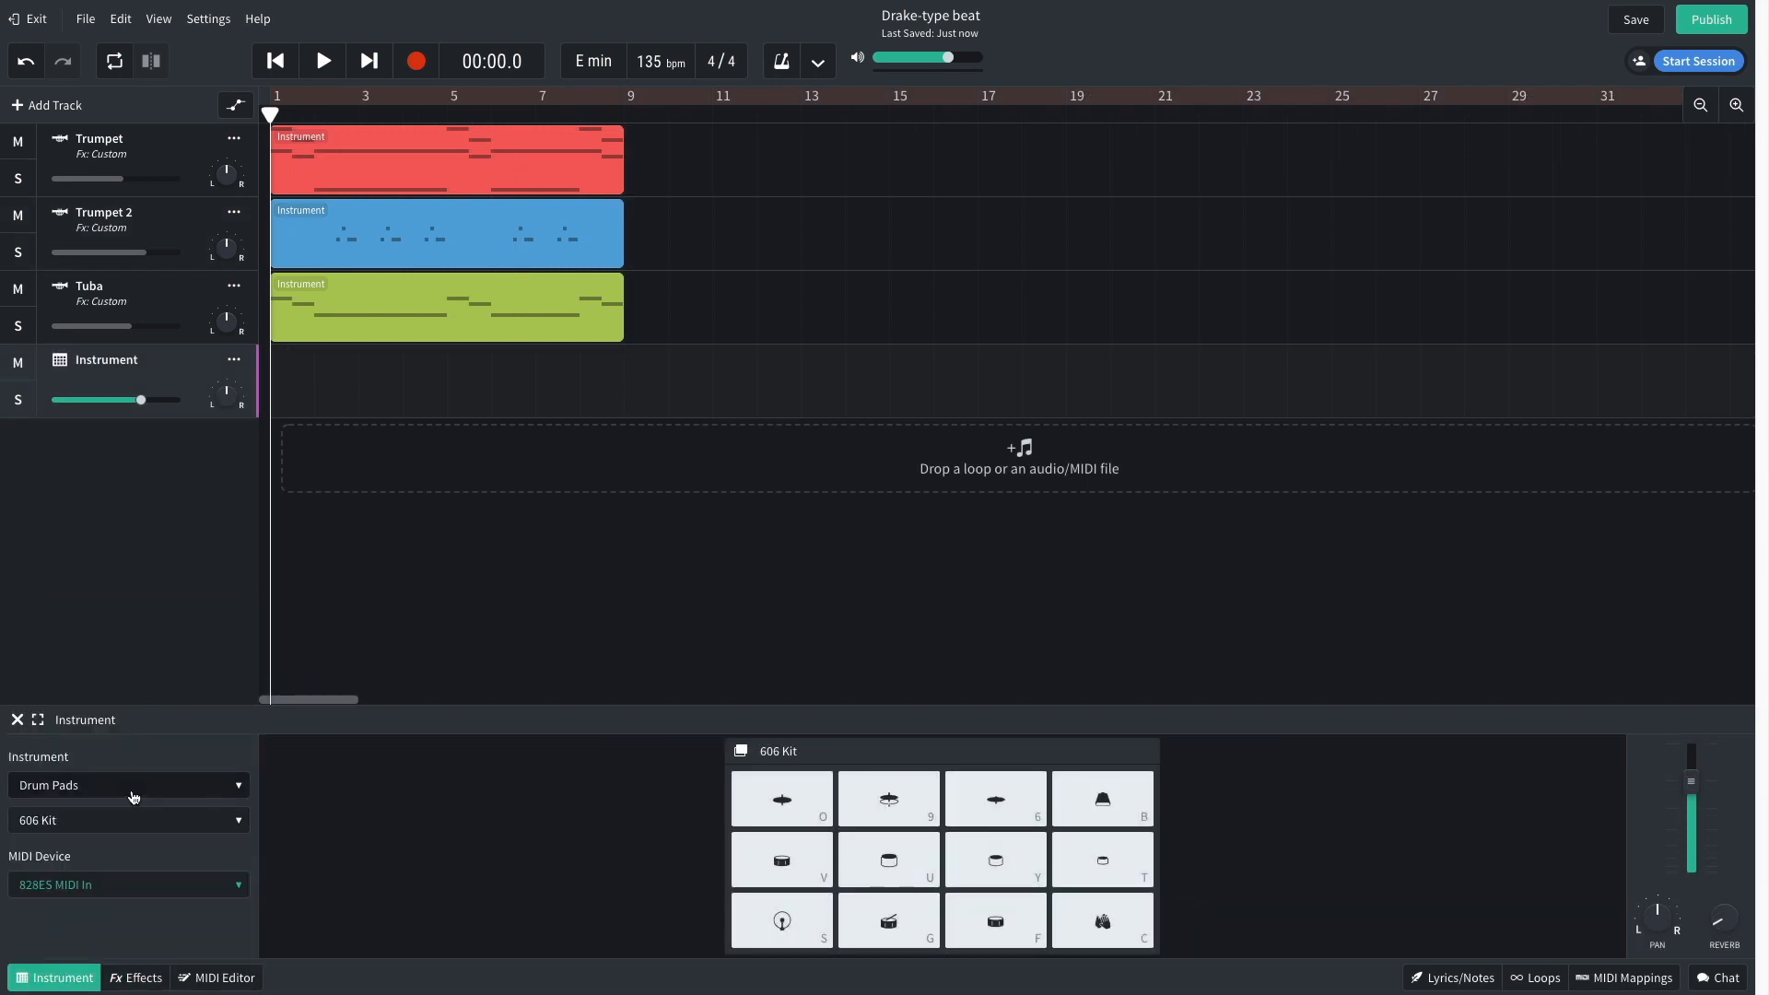
left_click(140, 819)
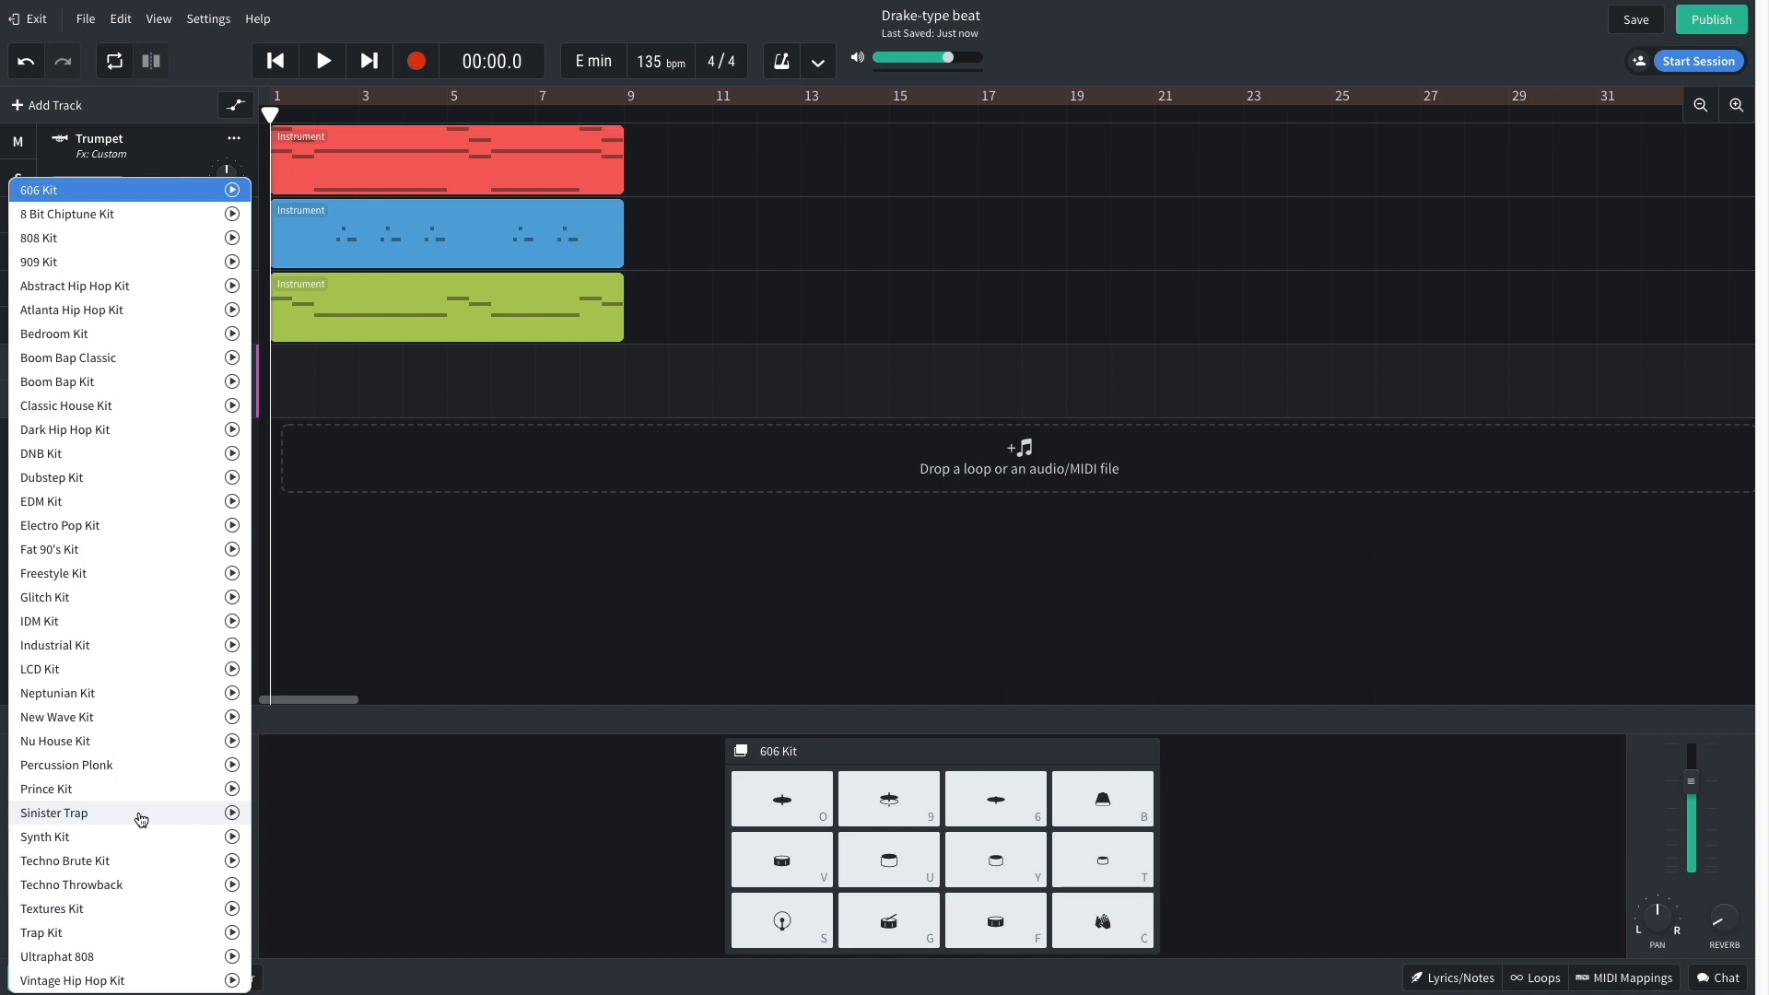
left_click(132, 932)
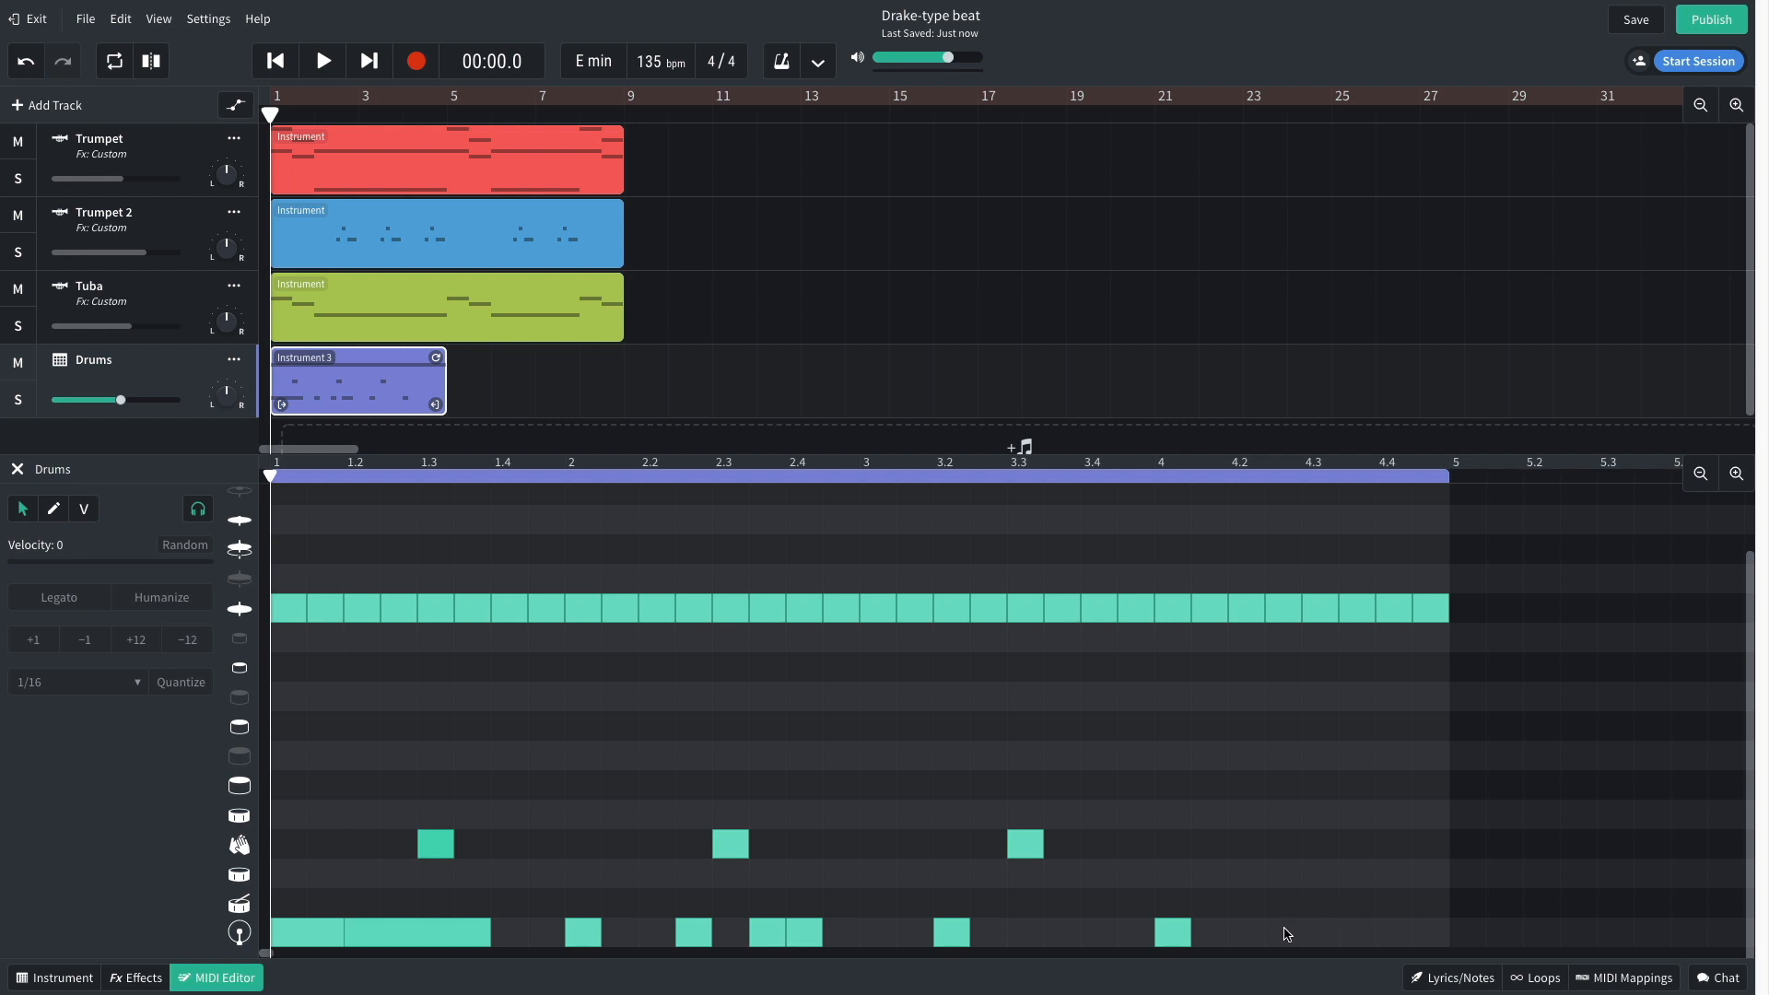
Complete bar 4 of the drum pattern with kicks half a beat after 4.2 and on 4.4, plus a clap on 4.3.
left_click(1287, 932)
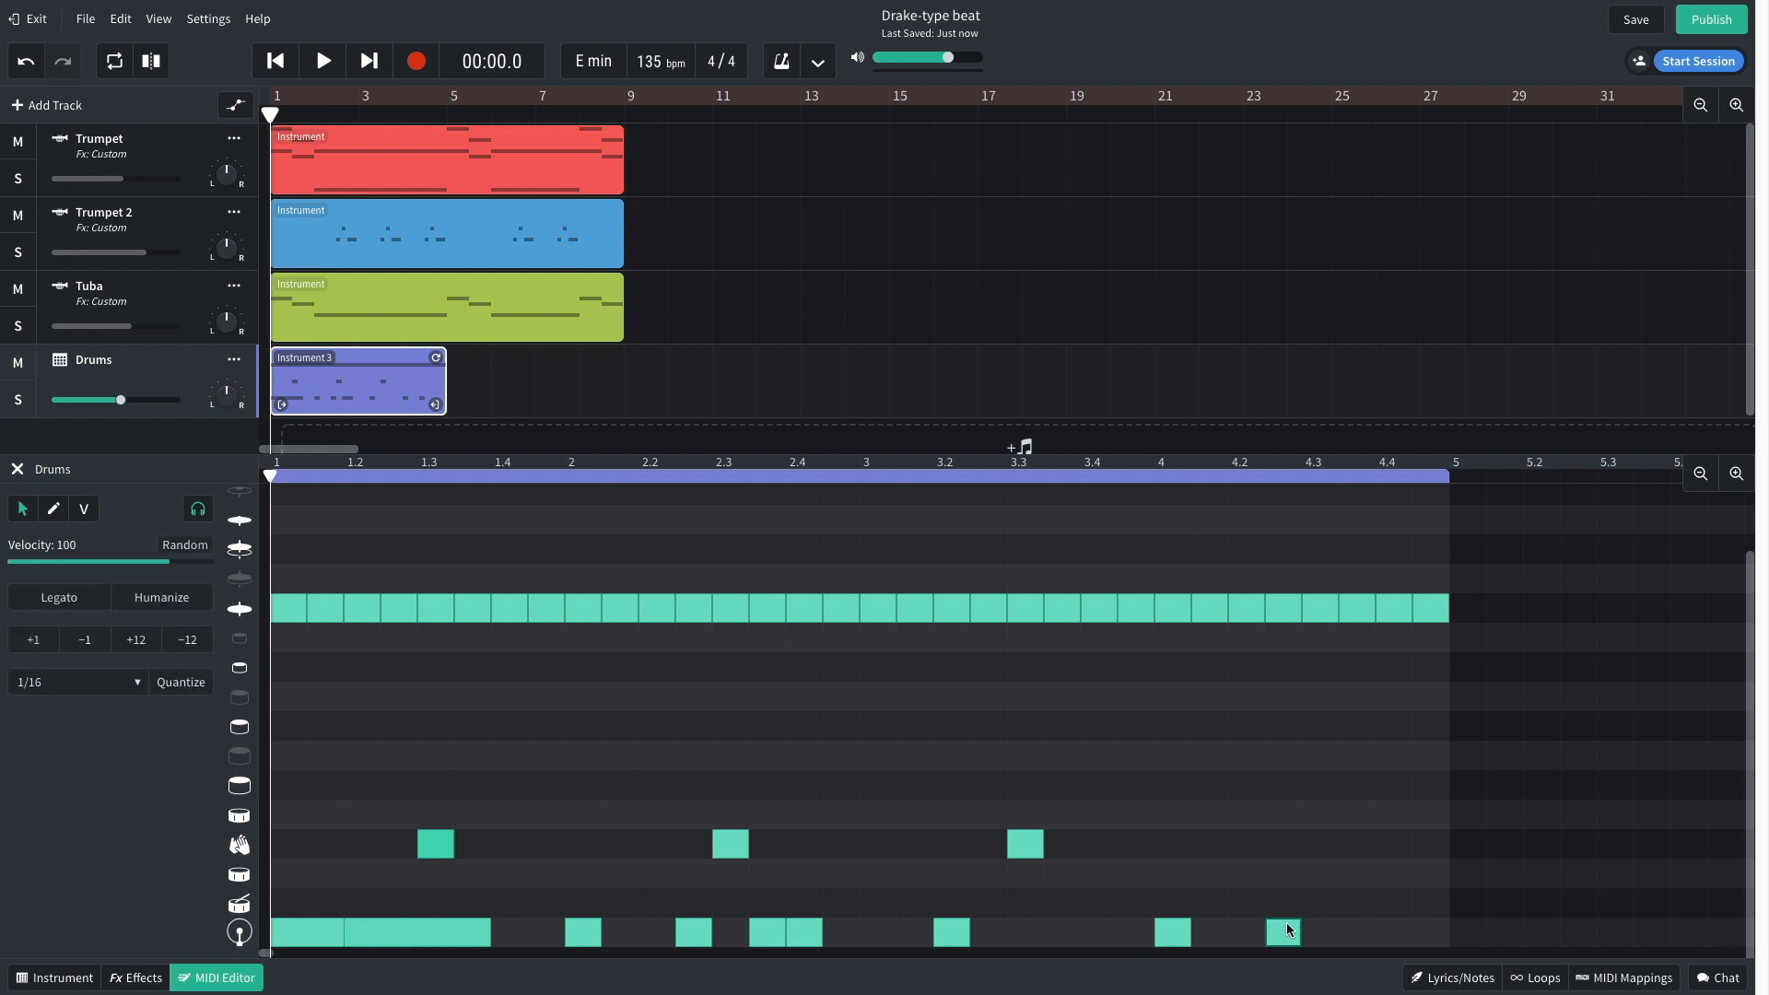
left_click(1317, 855)
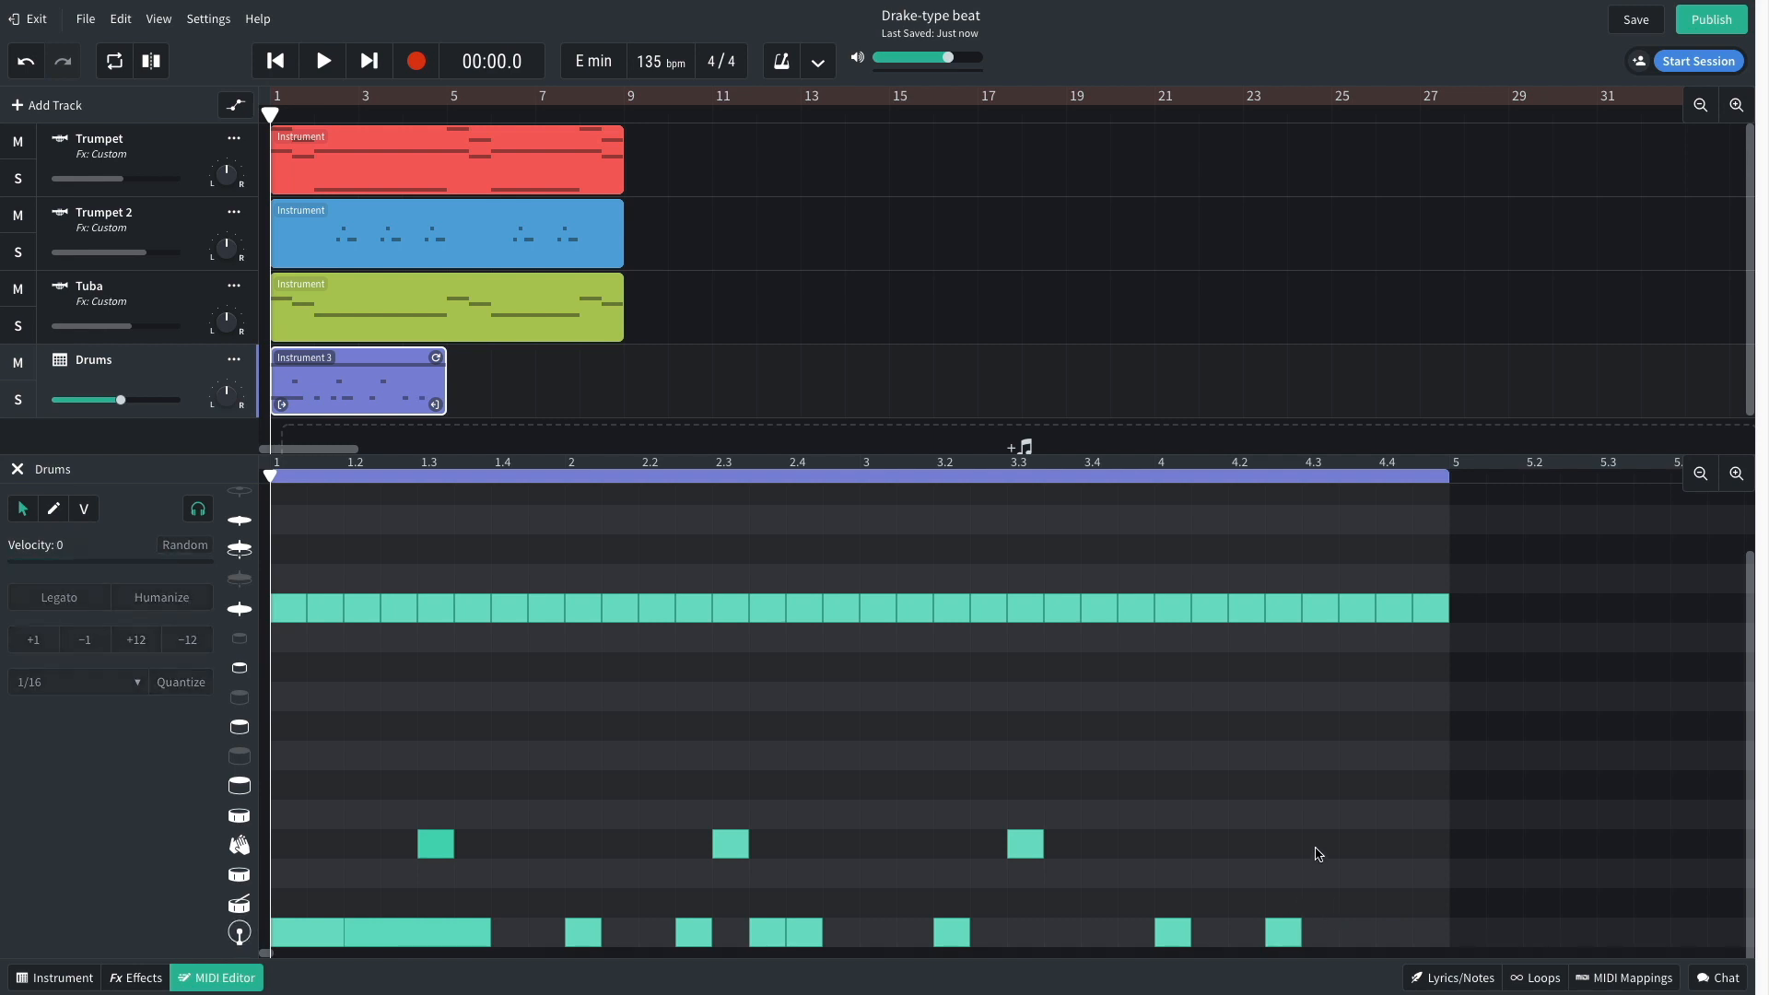
left_click(1393, 932)
Play the arrangement with the drums and loop the four-bar Drums region to the end of bar 8.
key("space")
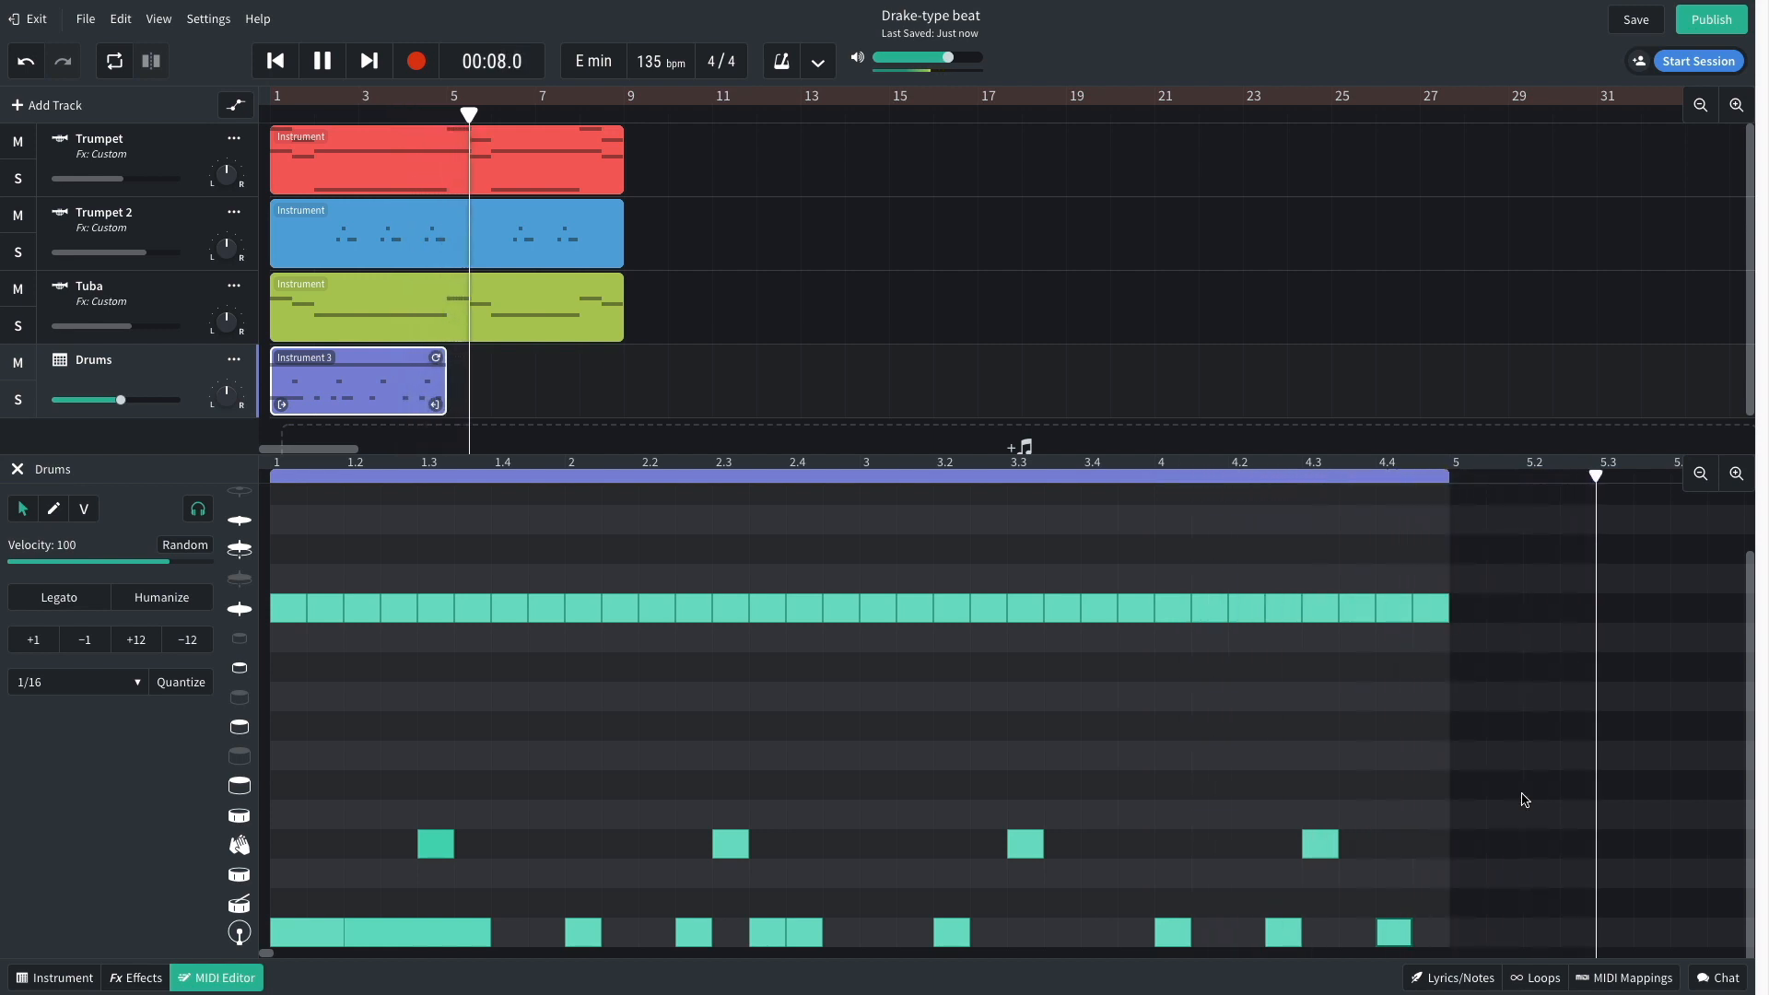
key("space")
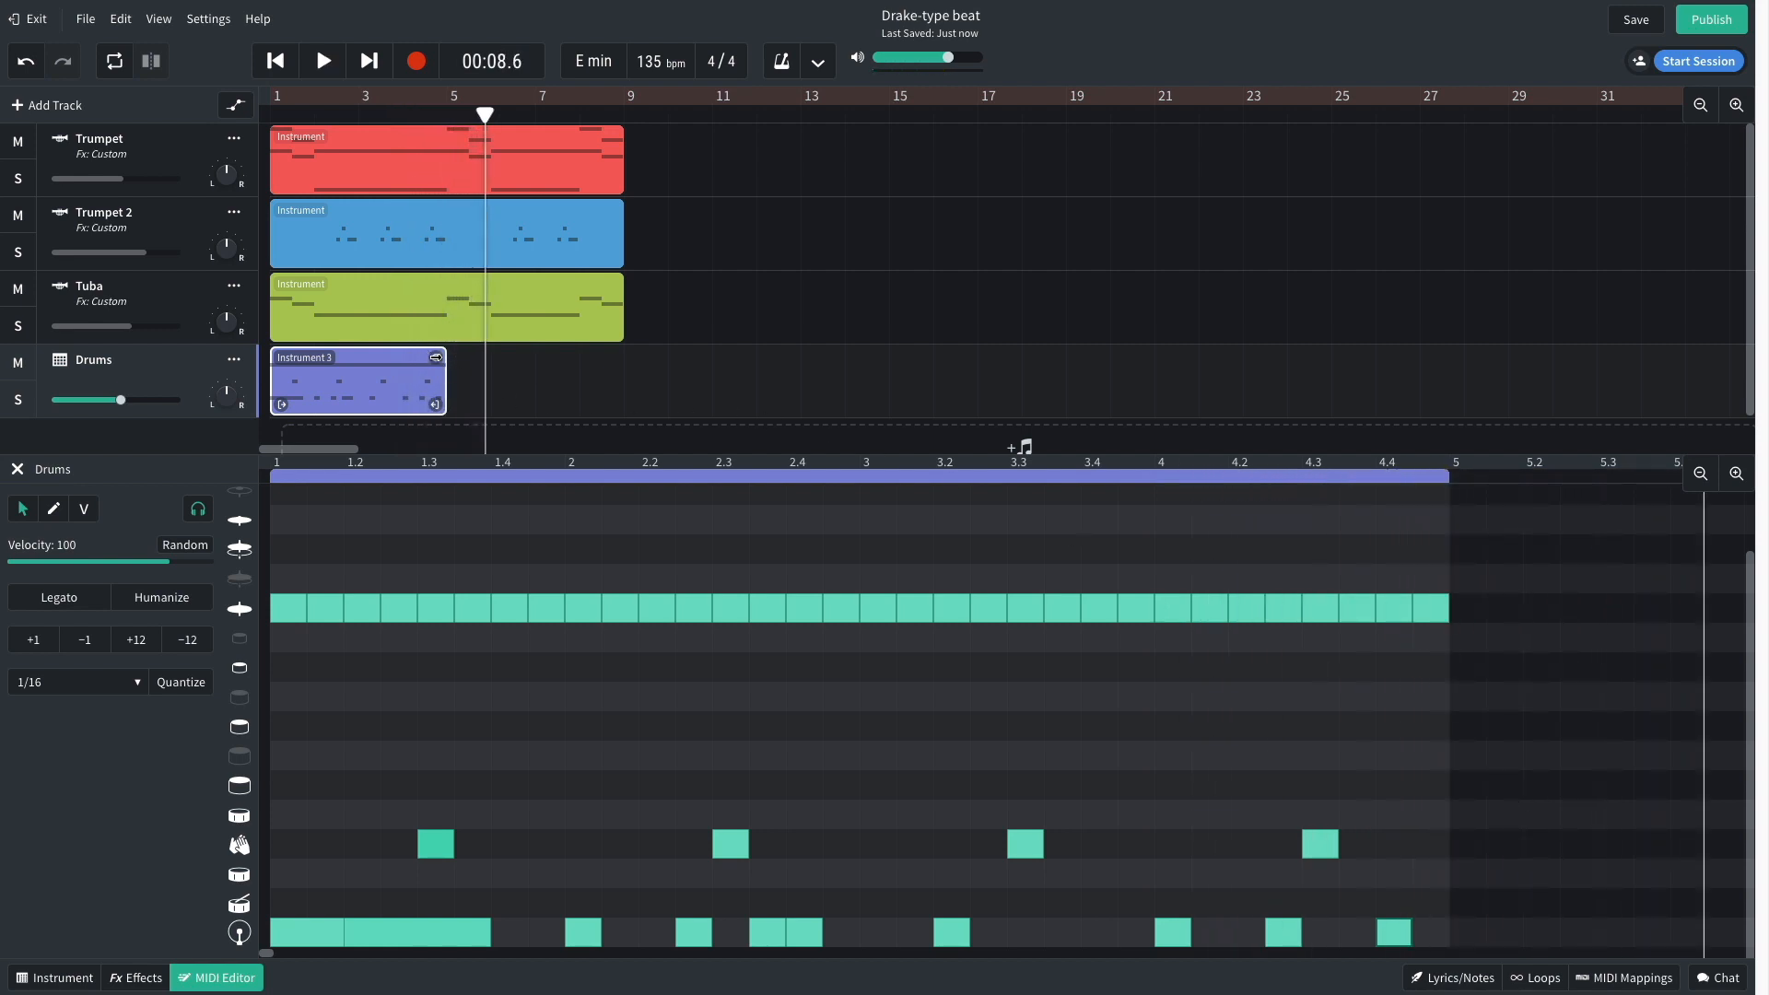
left_click_drag(435, 358, 611, 357)
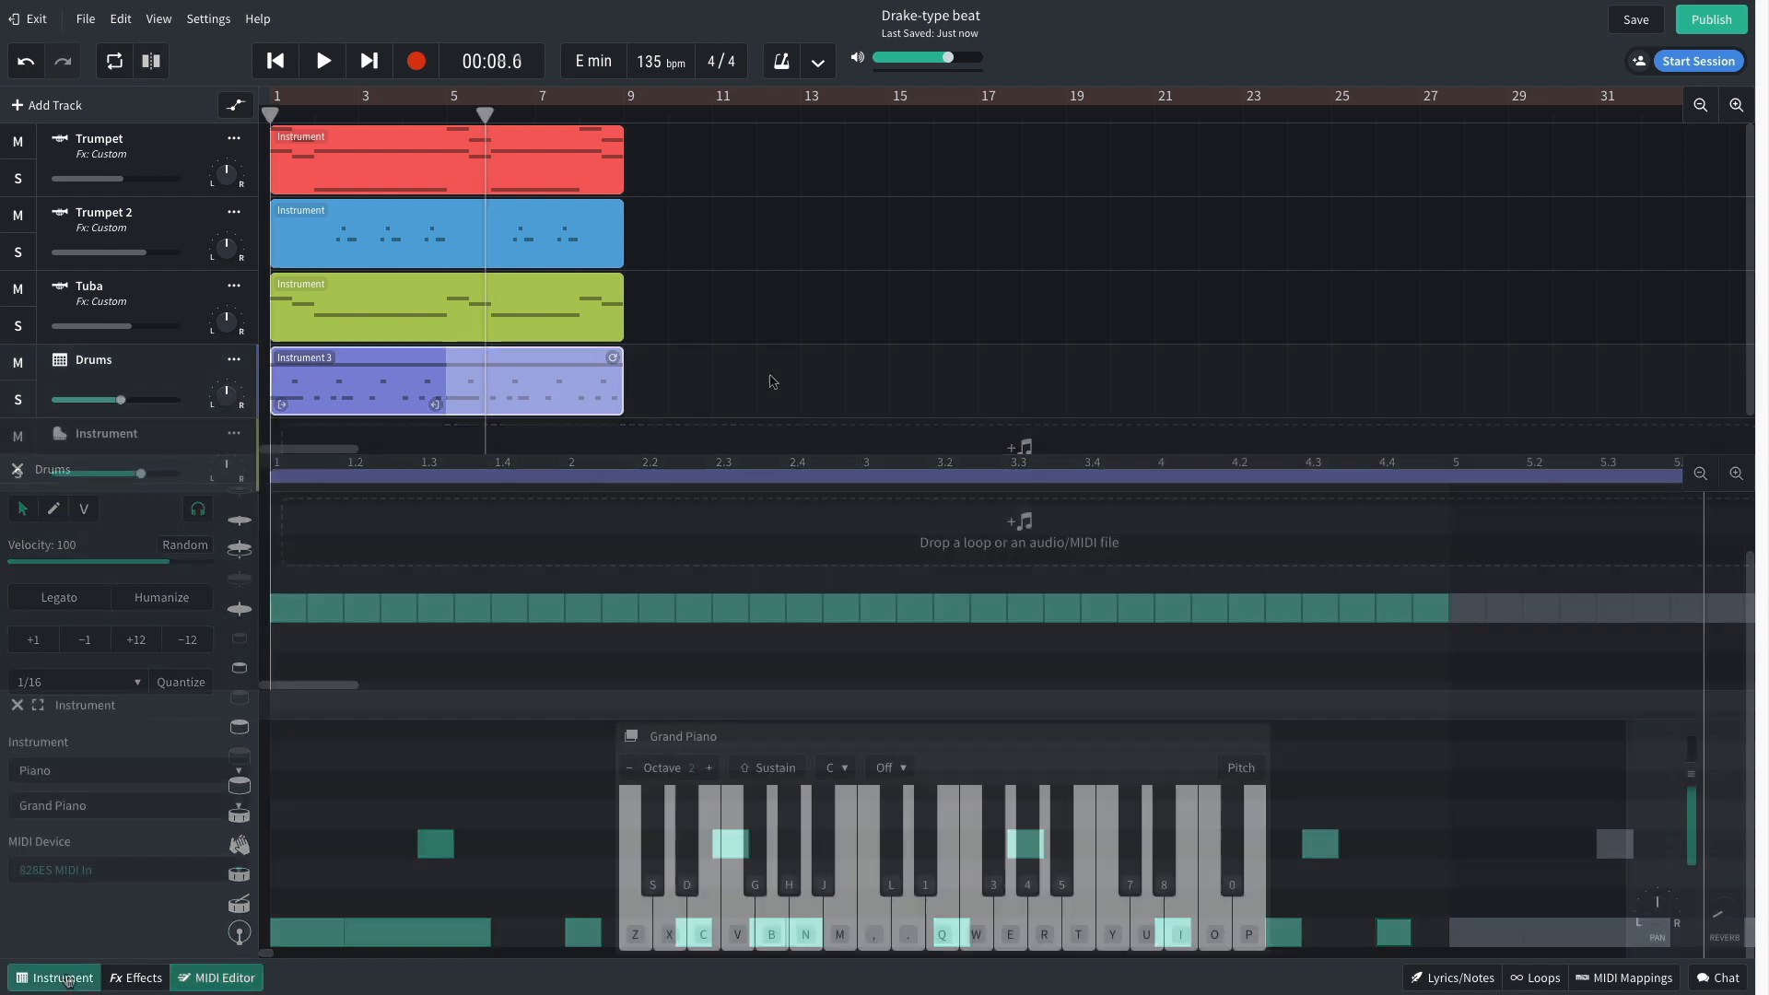
Set the new instrument track below Drums to the Synth Bass 808 Bass sound and play the arrangement with its bass line.
left_click(172, 779)
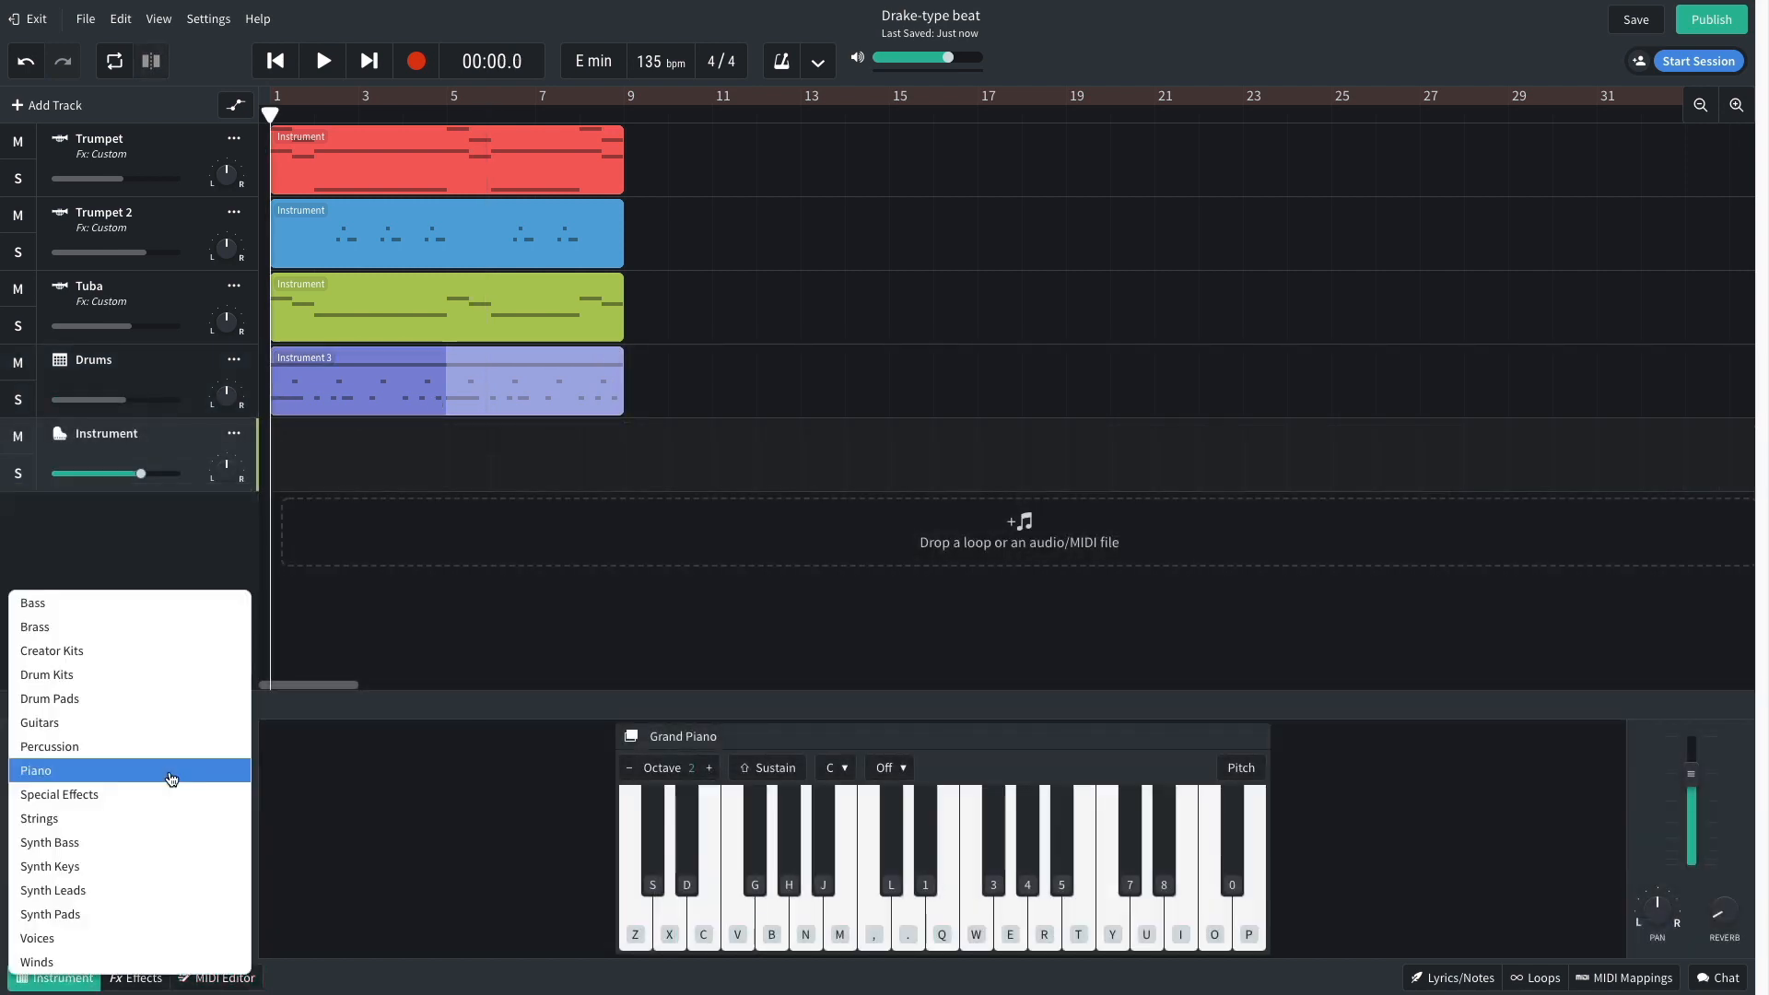
left_click(157, 842)
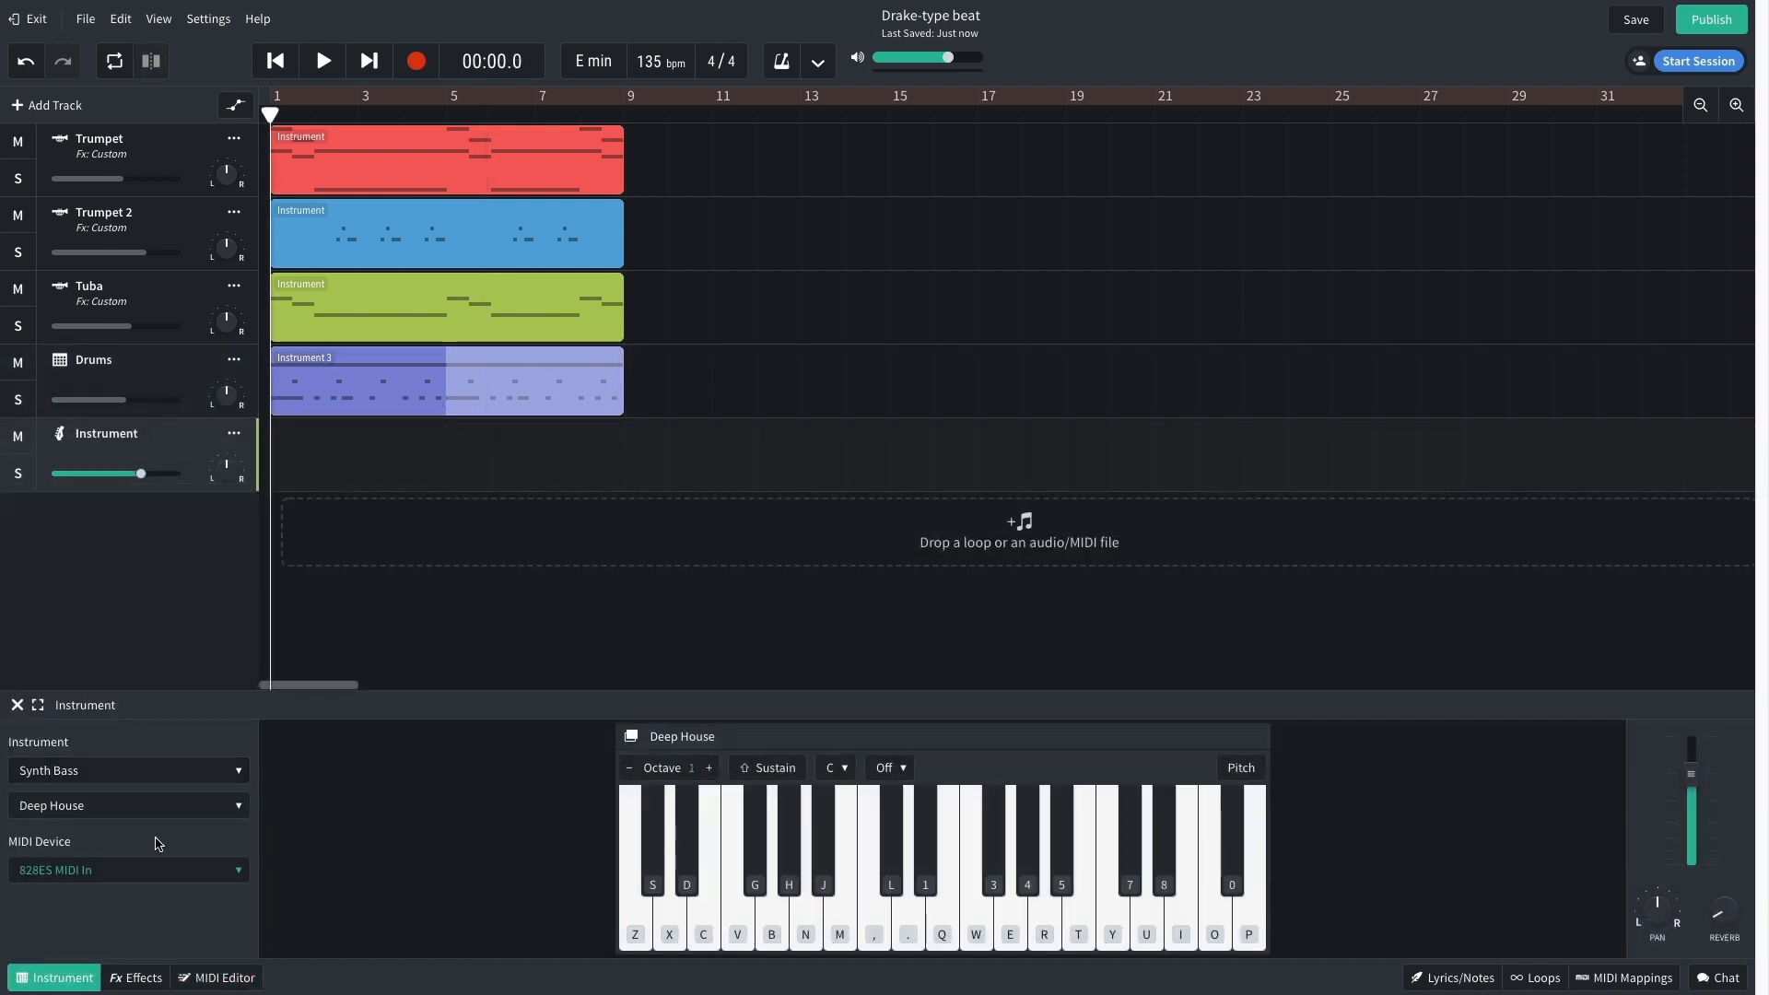
left_click(161, 809)
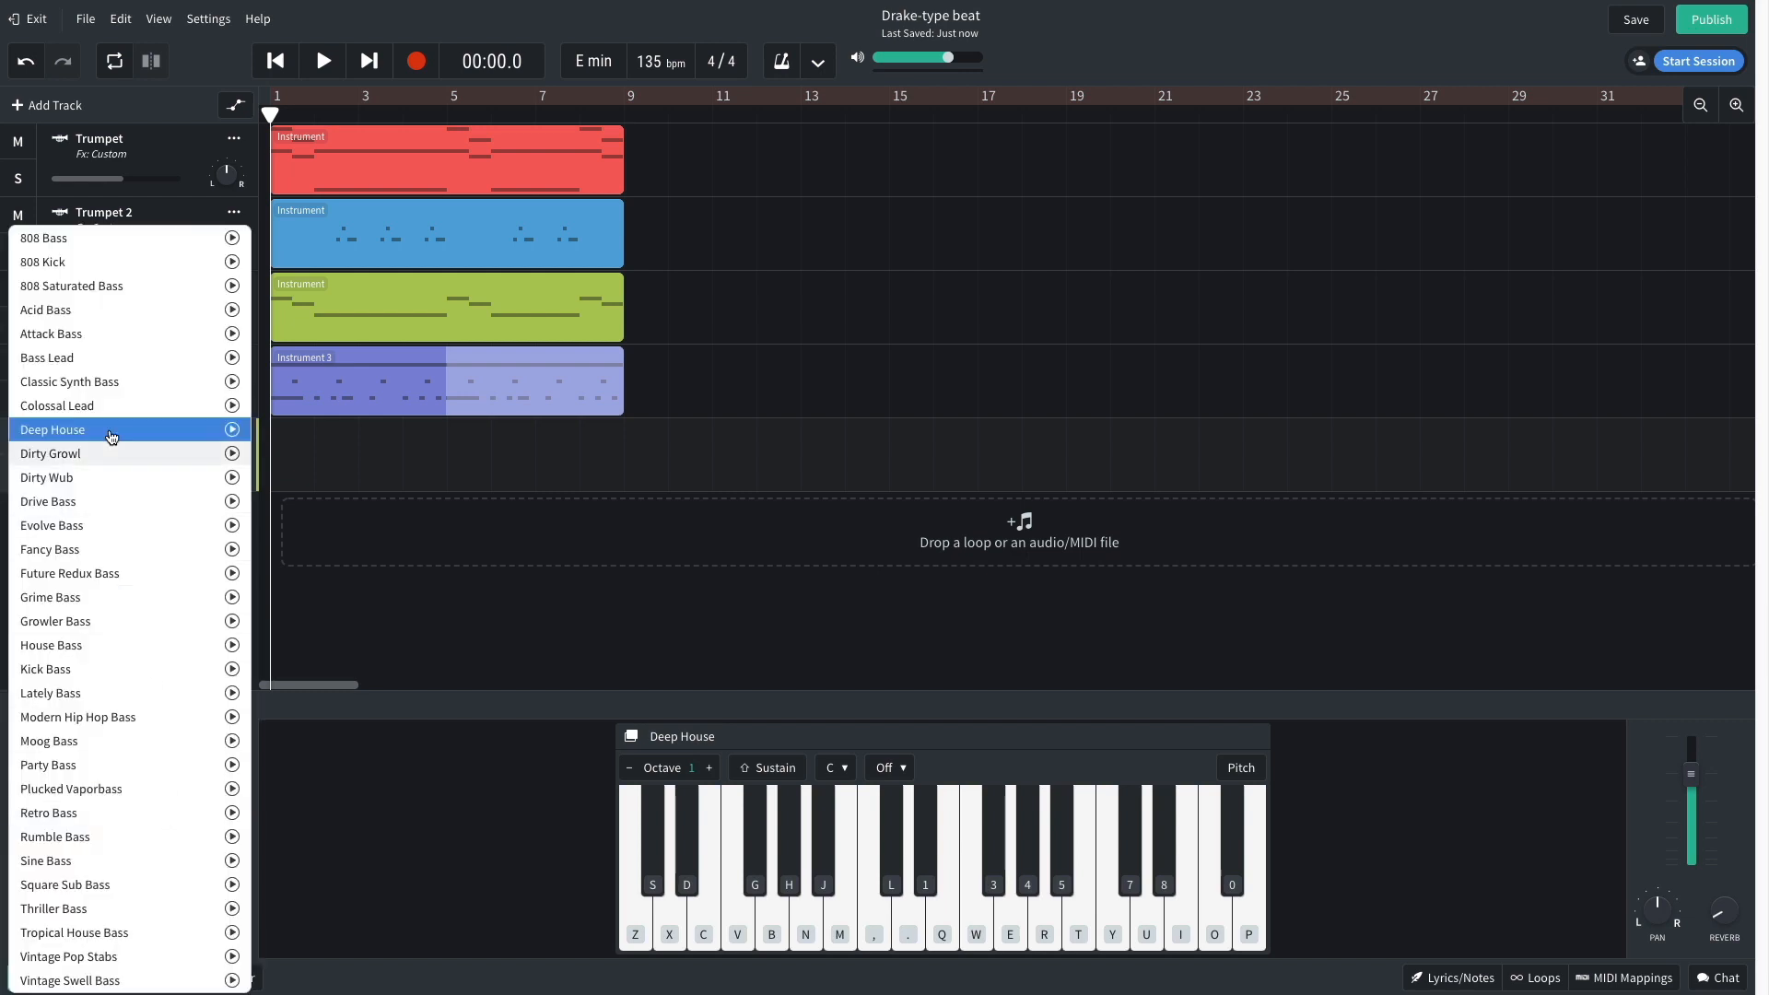
left_click(145, 239)
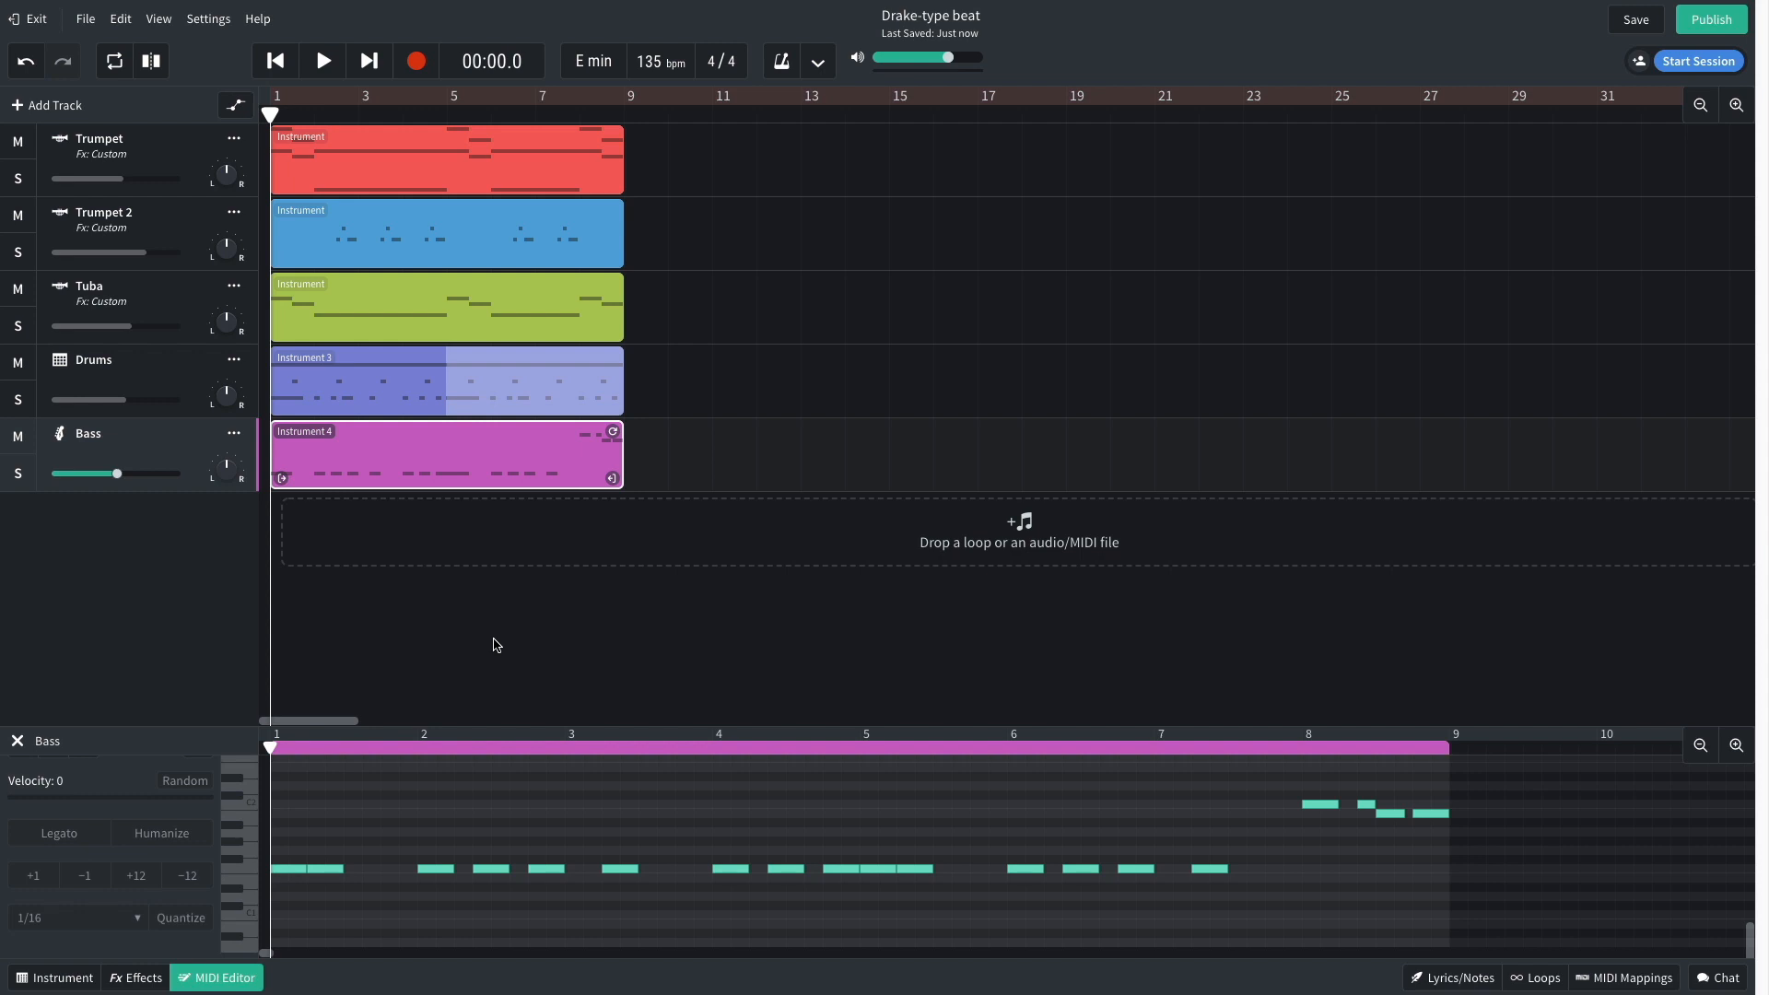
key("space")
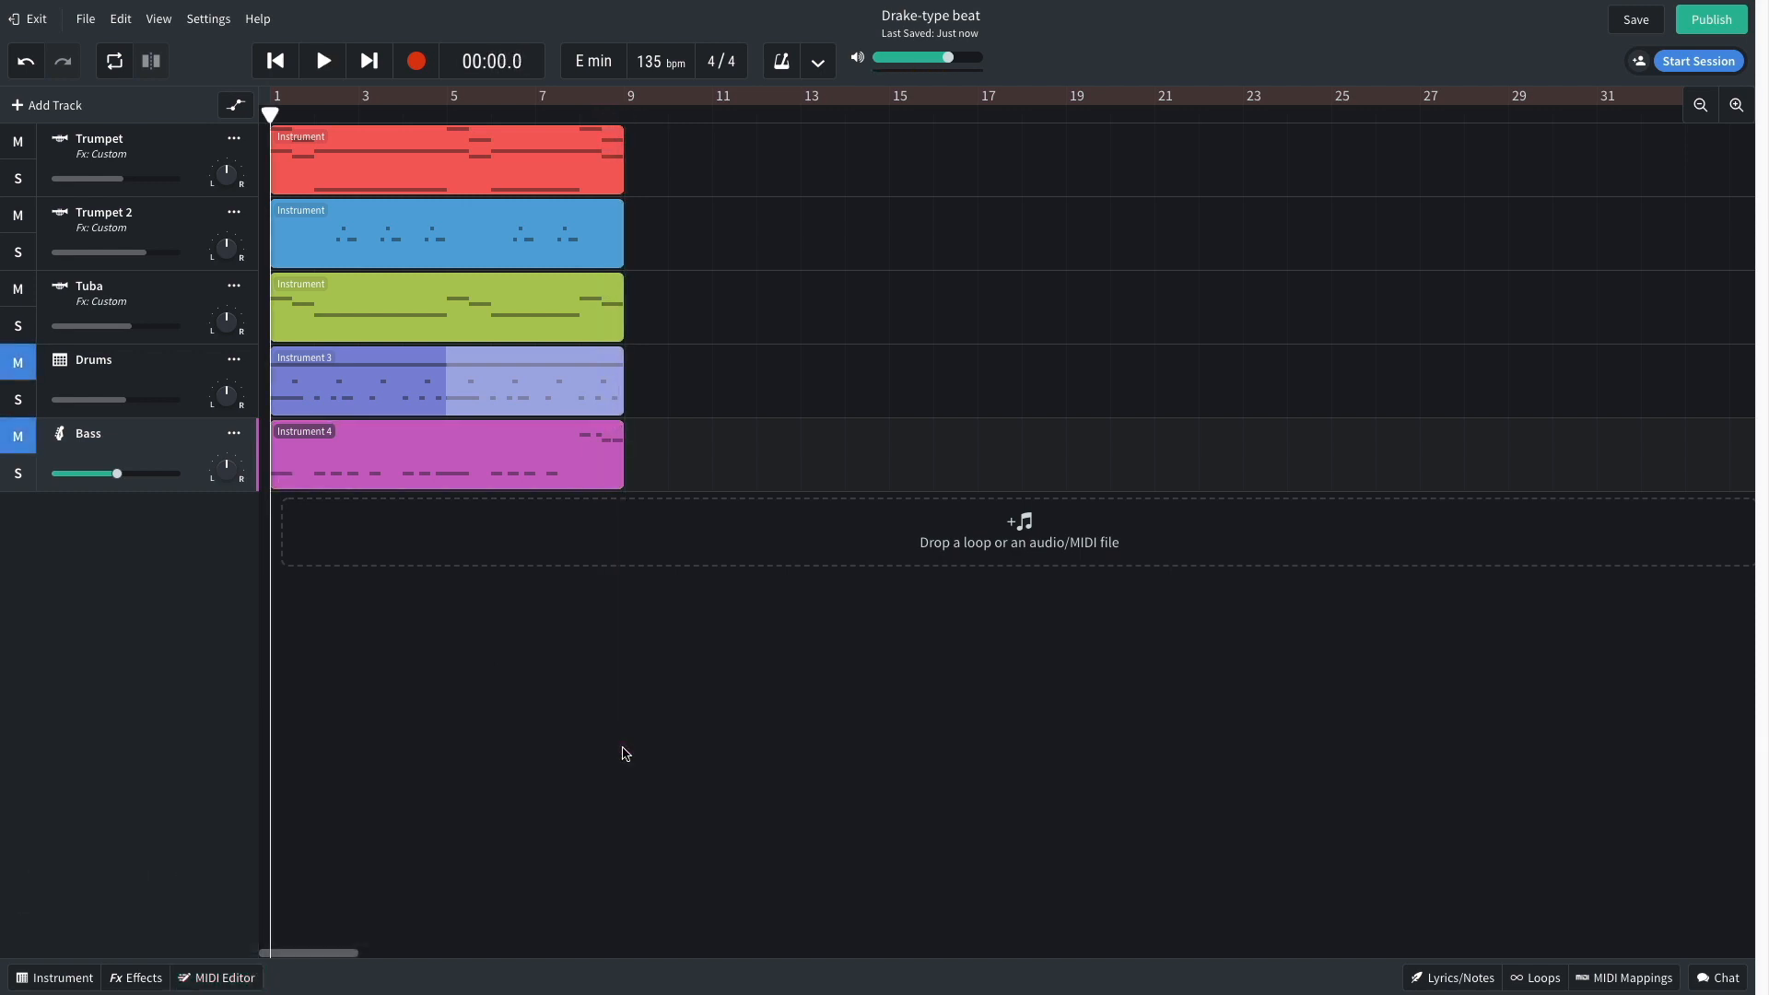
Search the loop library for "texture", add Lofi Texture 01 on a new track looped through bar 8, and play the arrangement.
left_click(64, 112)
left_click(1031, 658)
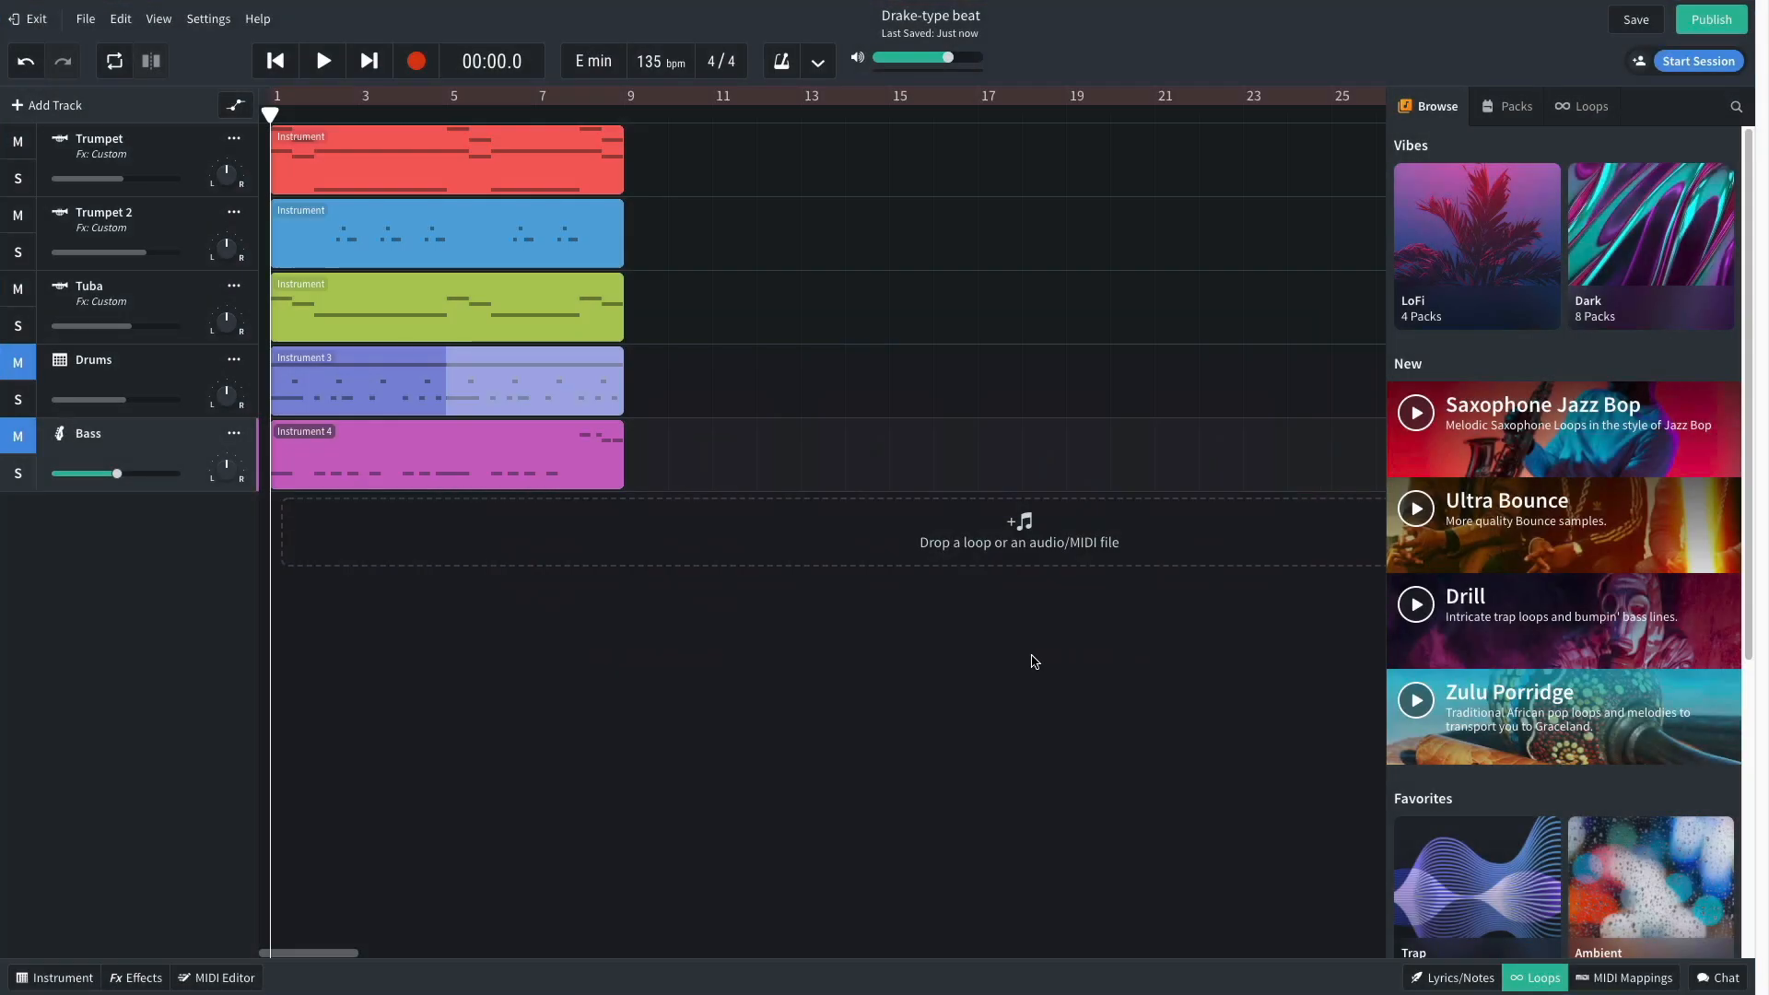
left_click(1572, 115)
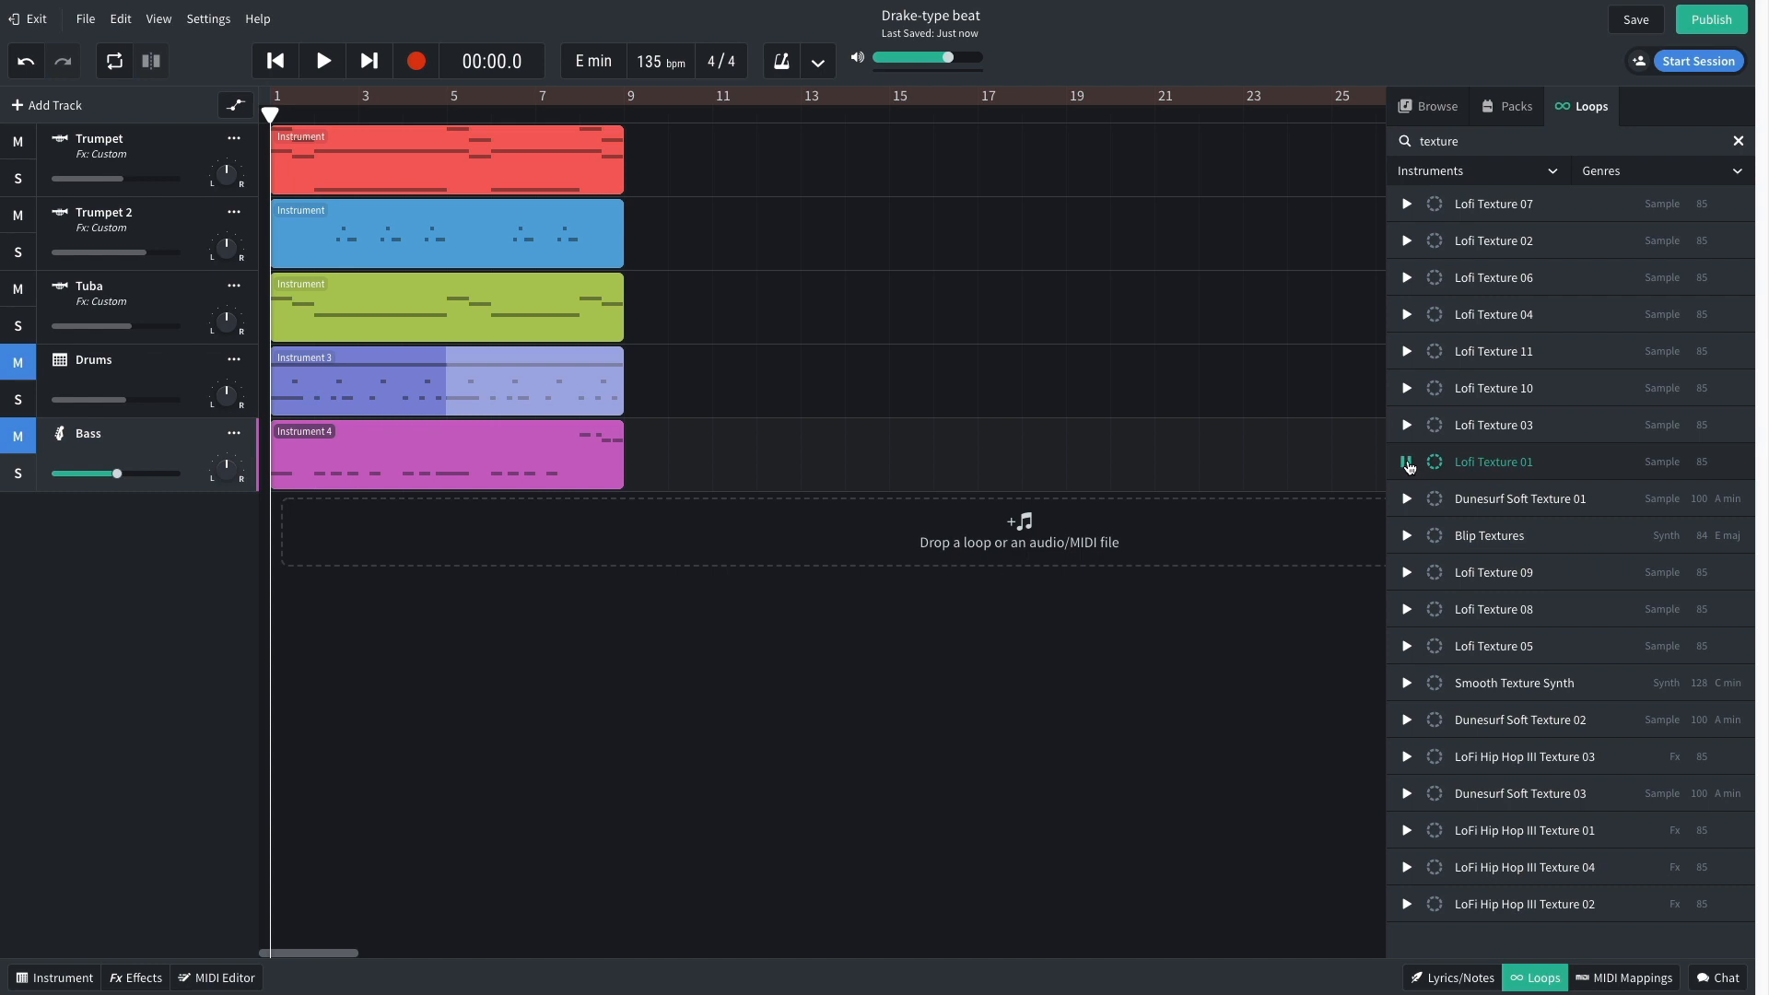
left_click_drag(1491, 464, 608, 454)
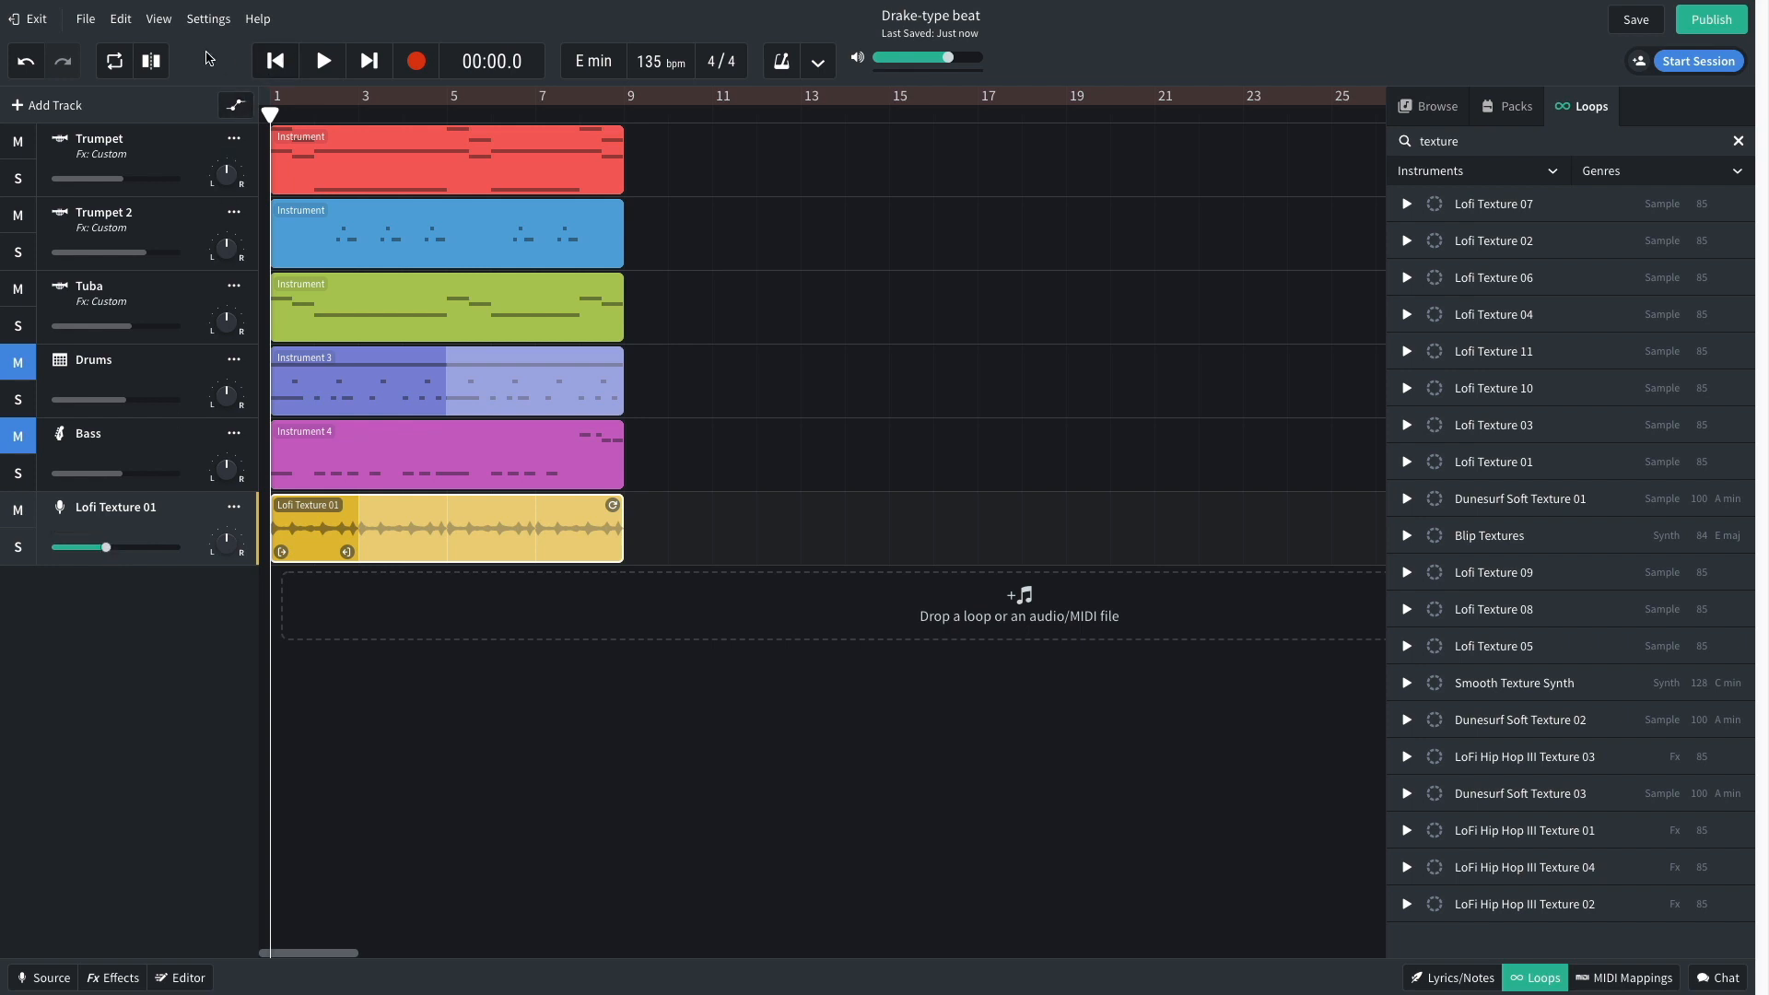
key("space")
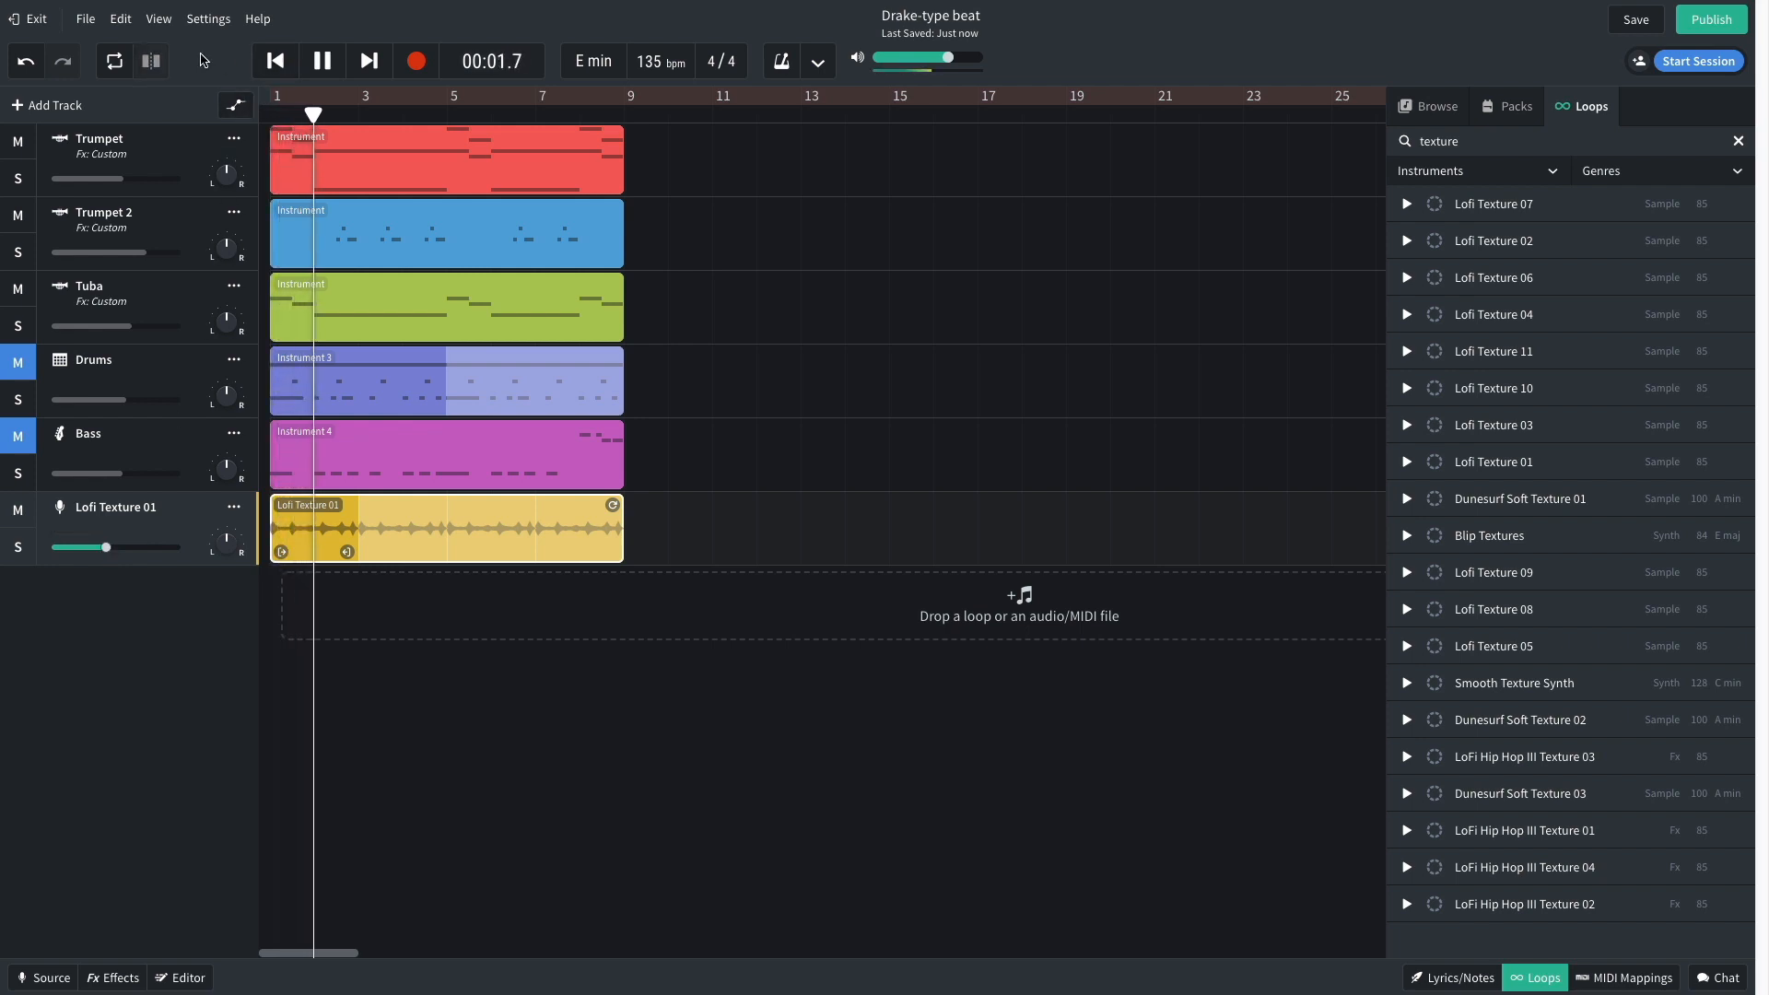